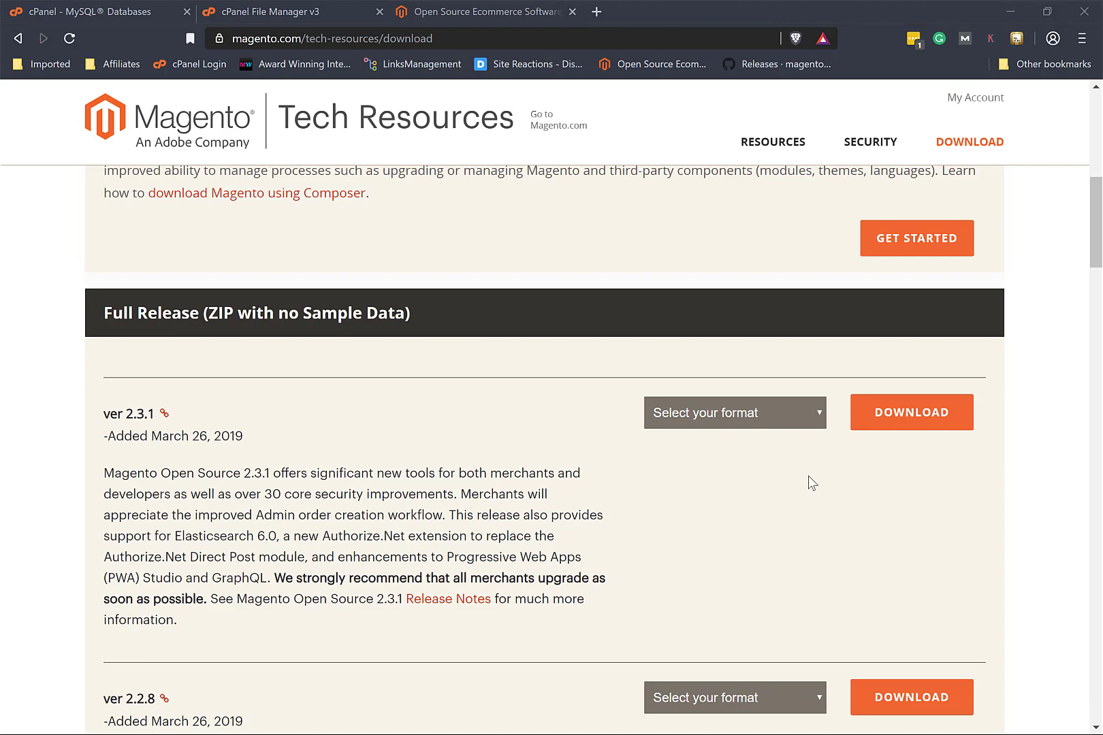
Step: Check the download formats offered for Magento 2.3.1, then go back to the cPanel MySQL Databases tab
left_click(697, 425)
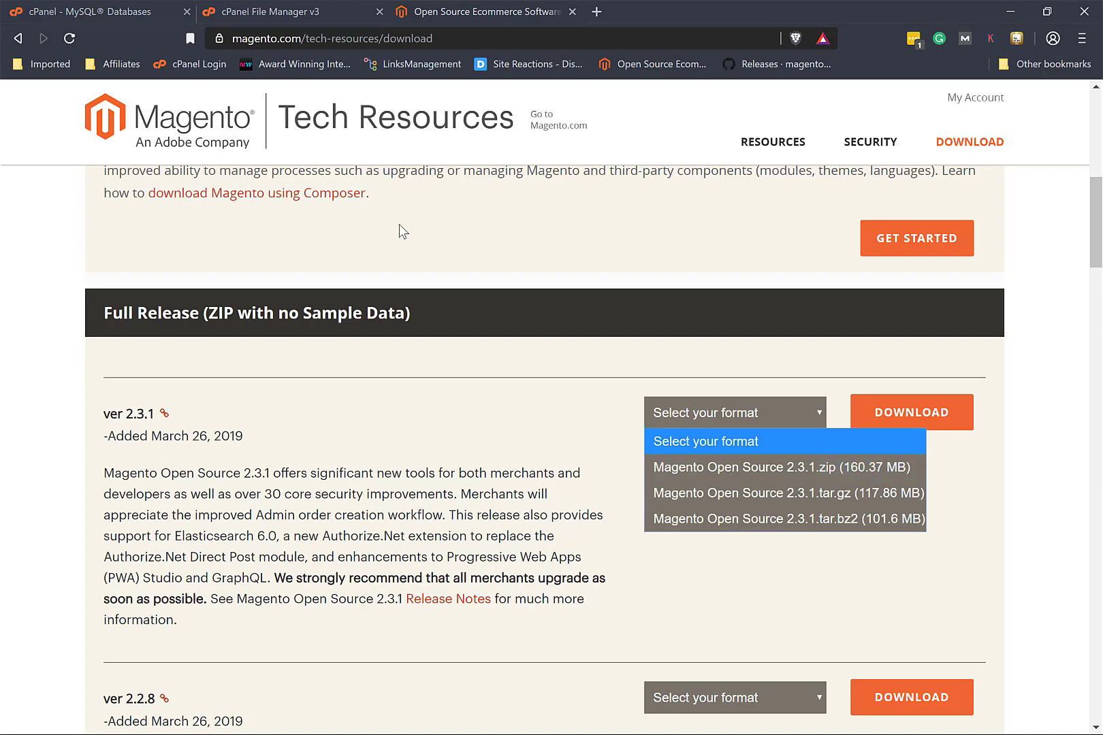
left_click(95, 12)
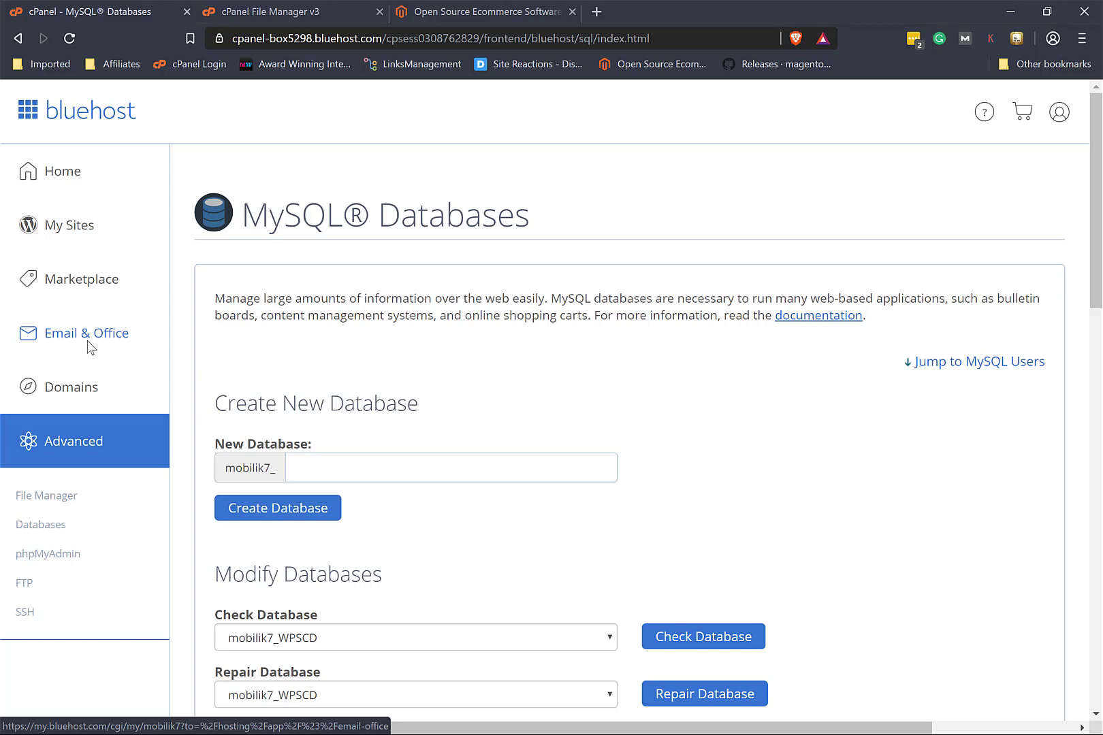
Step: Open cPanel File Manager at the public_html folder holding the Magento-CE-2.3.1 zip
left_click(49, 502)
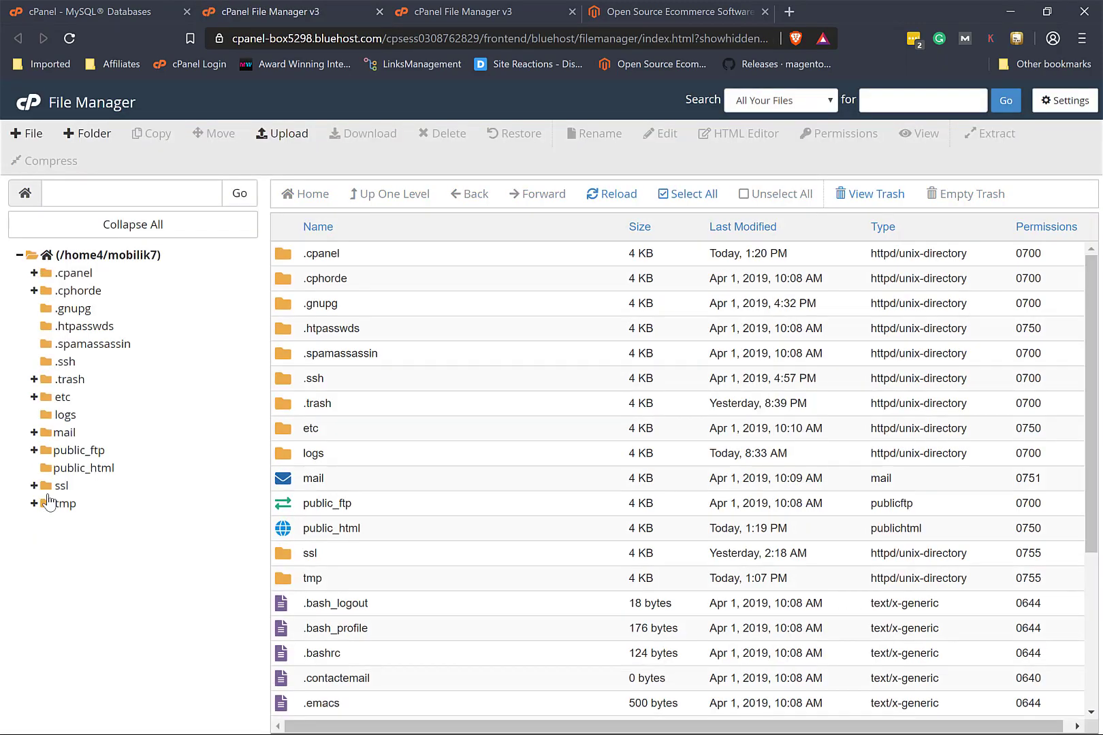
double_click(412, 532)
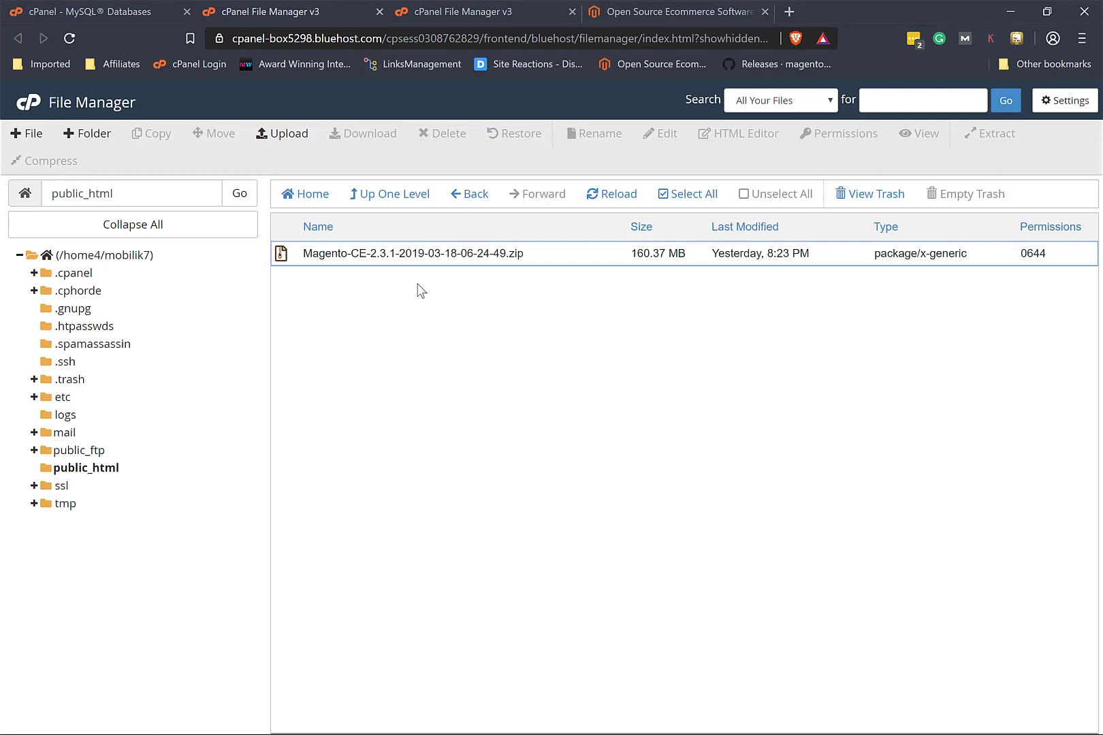
Step: Extract the Magento-CE-2.3.1 zip archive into /public_html
left_click(538, 259)
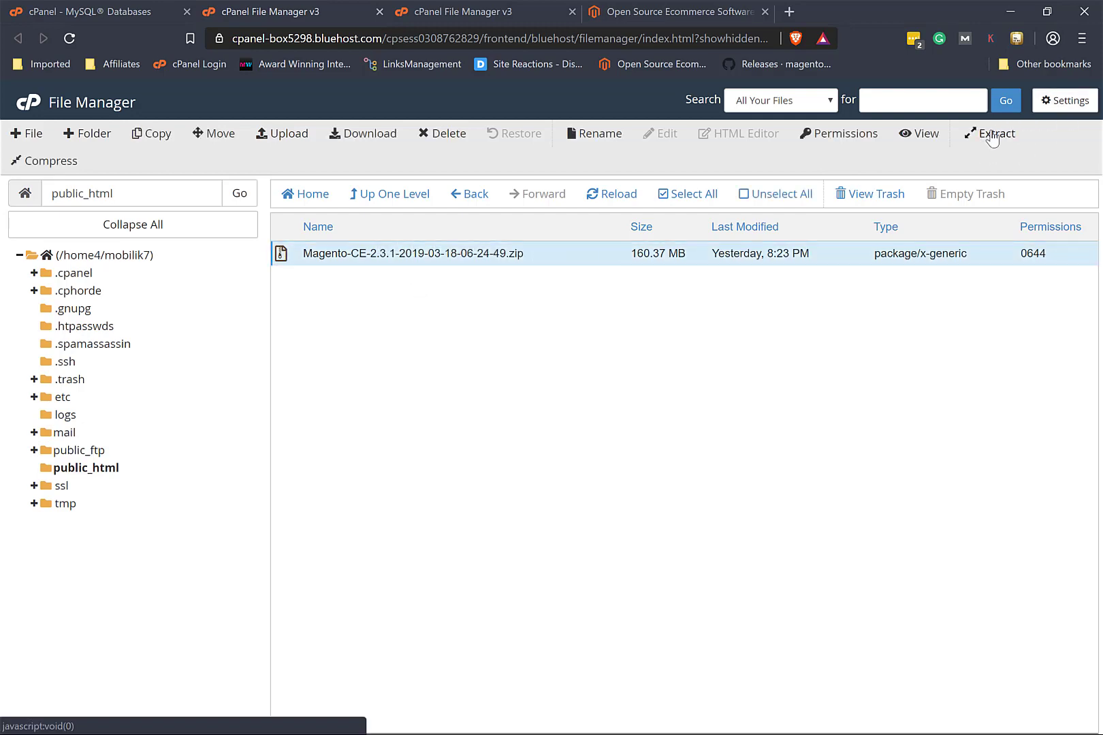
left_click(992, 135)
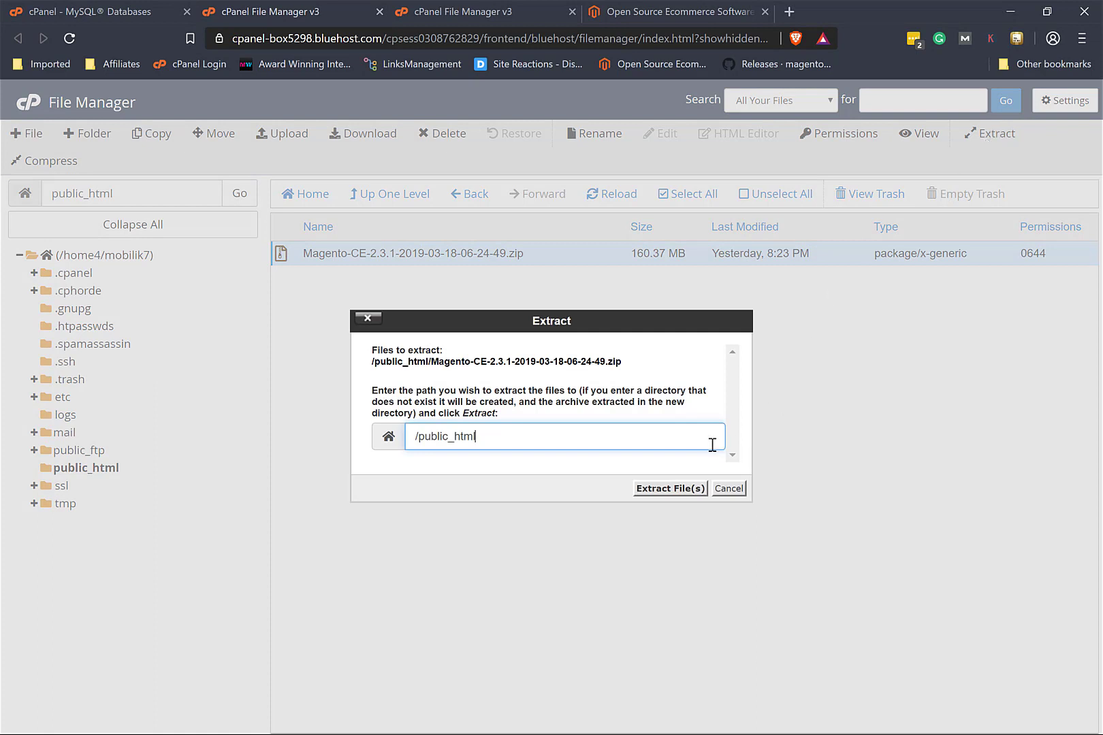
left_click(670, 489)
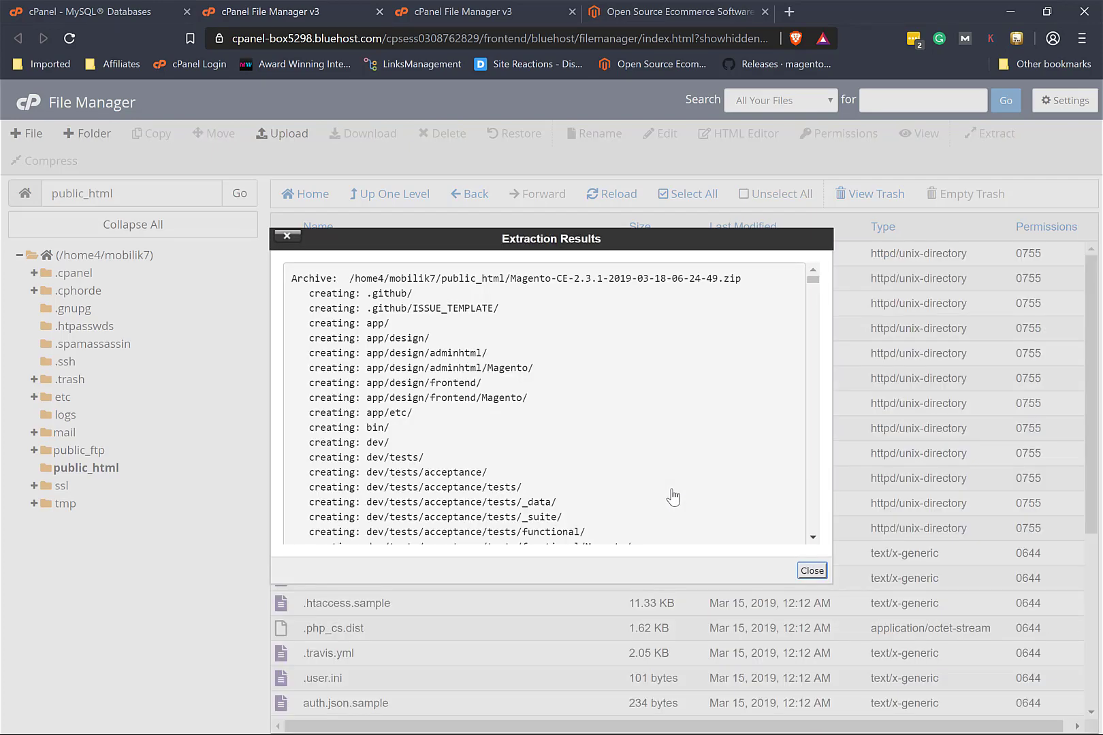
Step: Close the extraction results, scan the extracted Magento files, and switch to the older File Manager tab
left_click(821, 572)
scroll(824, 577, "down", 5)
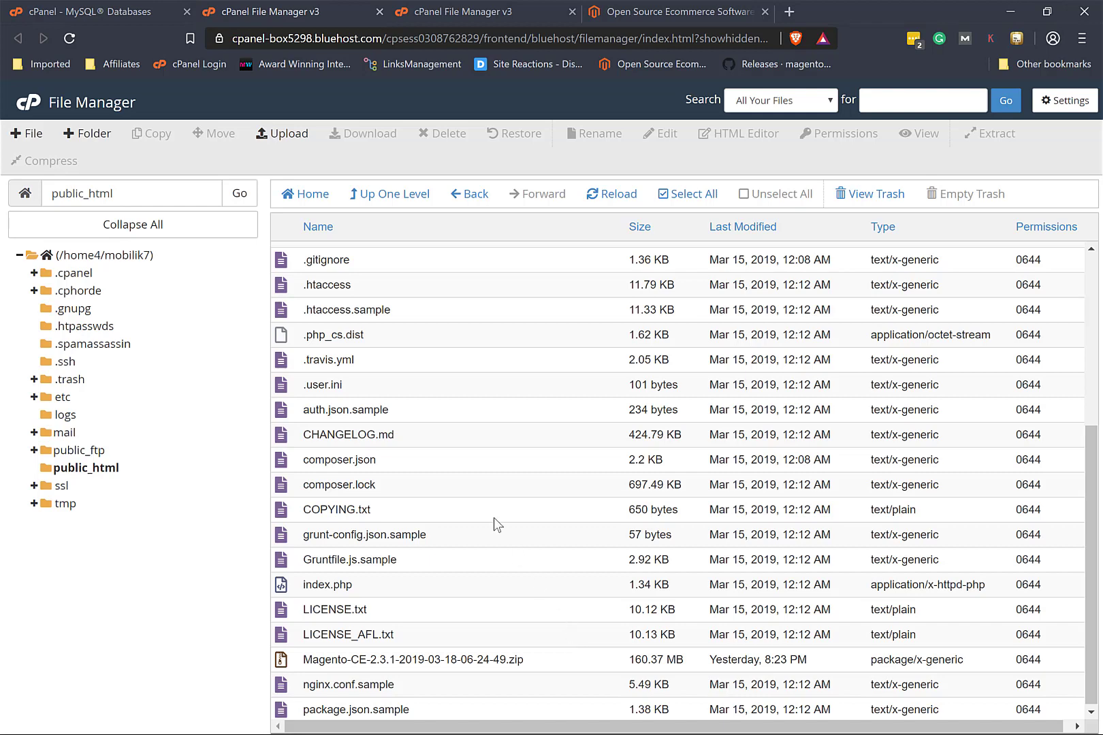
left_click(307, 12)
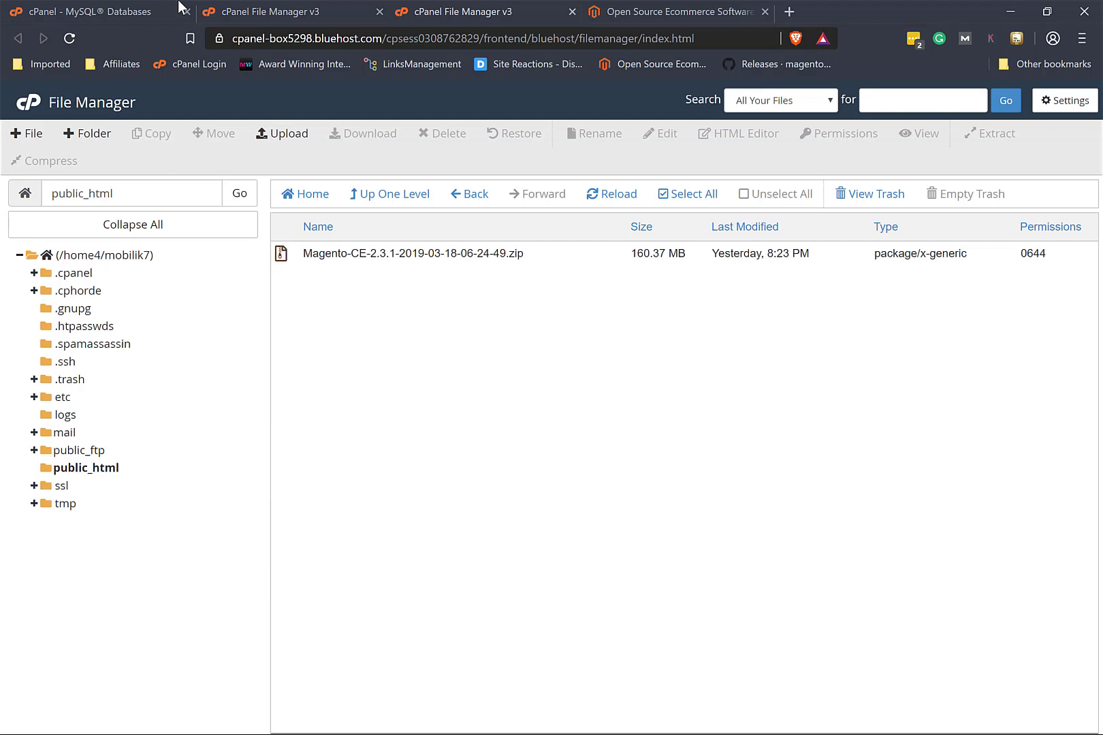
Step: Navigate from the cPanel home page to the MySQL Databases page
left_click(116, 10)
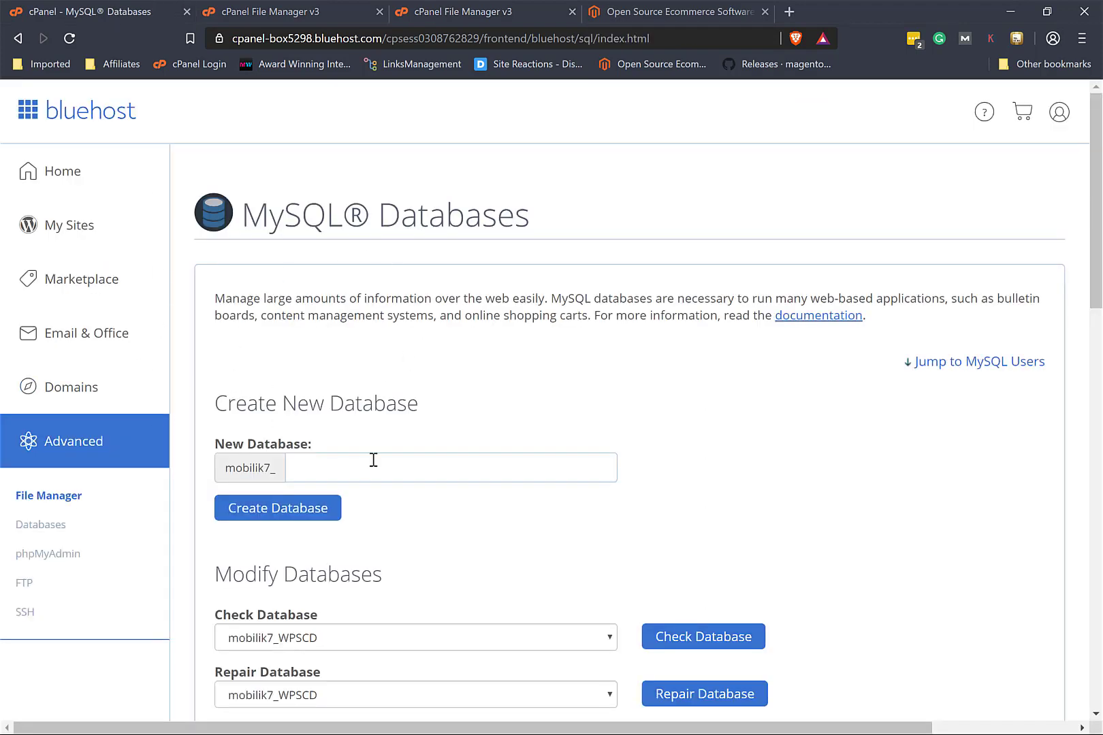
left_click(99, 451)
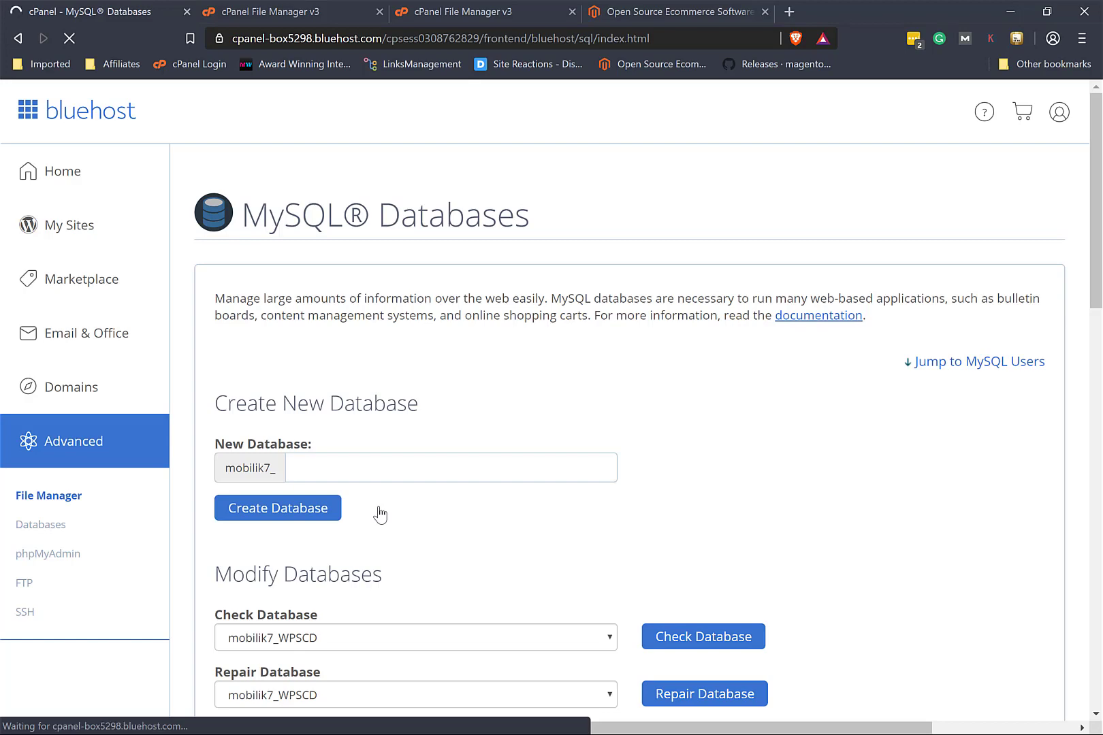
scroll(664, 504, "down", 3)
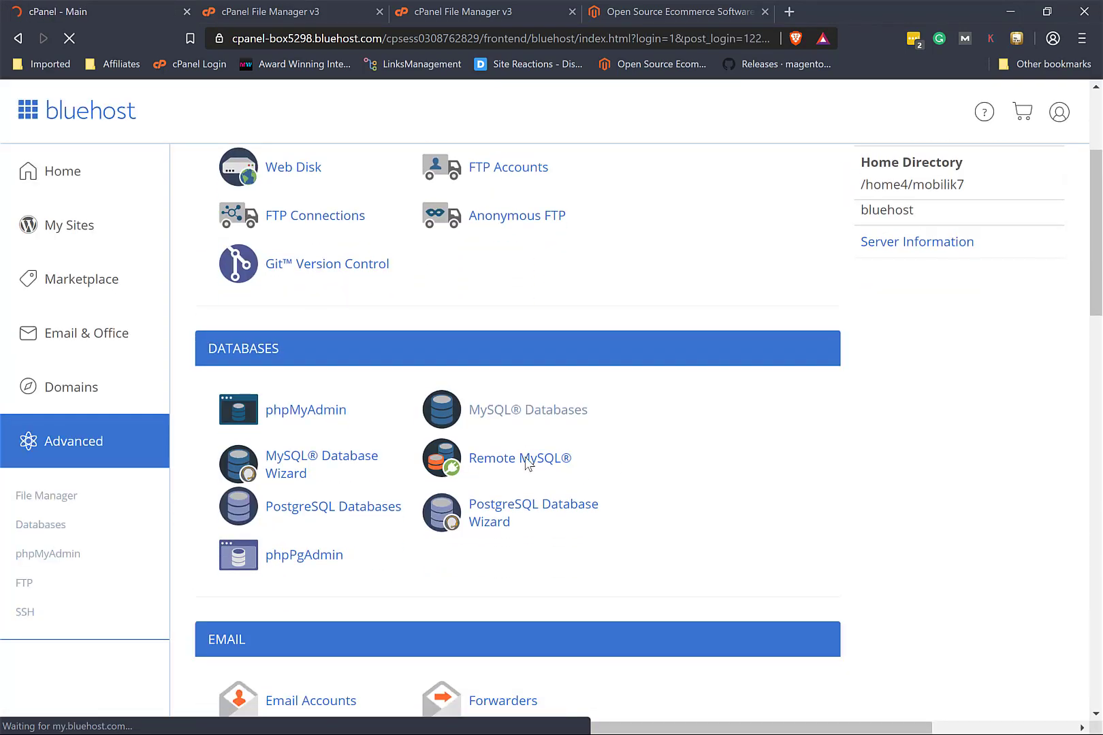
left_click(525, 416)
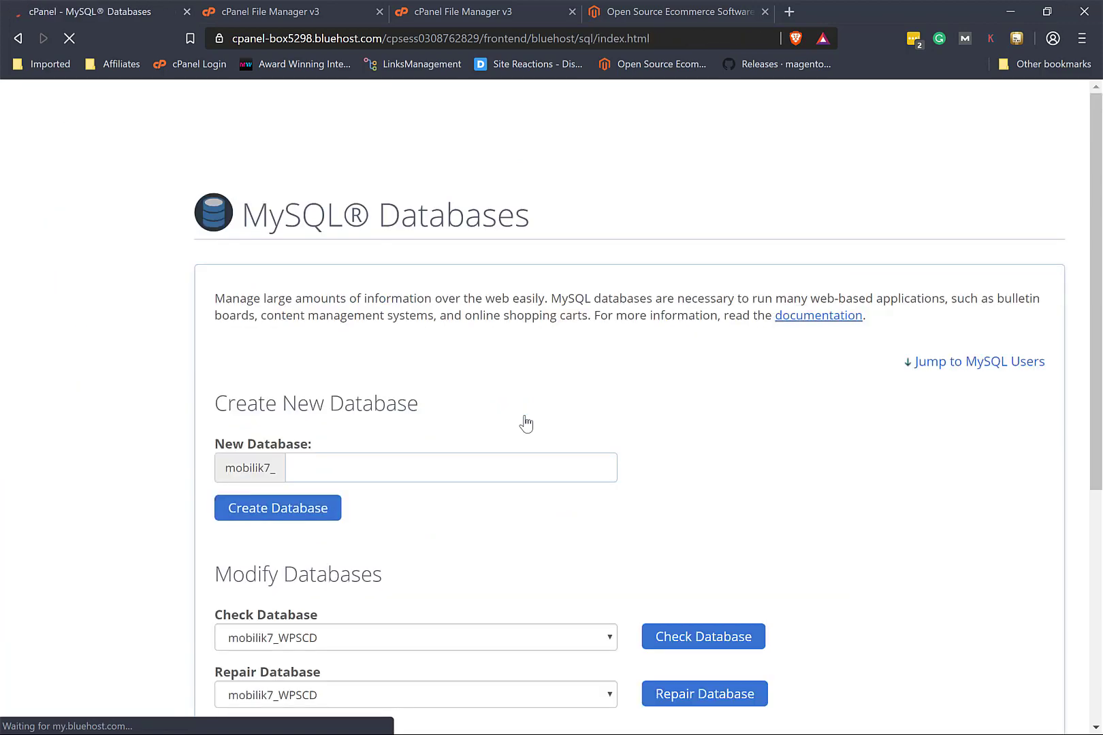
scroll(525, 423, "down", 2)
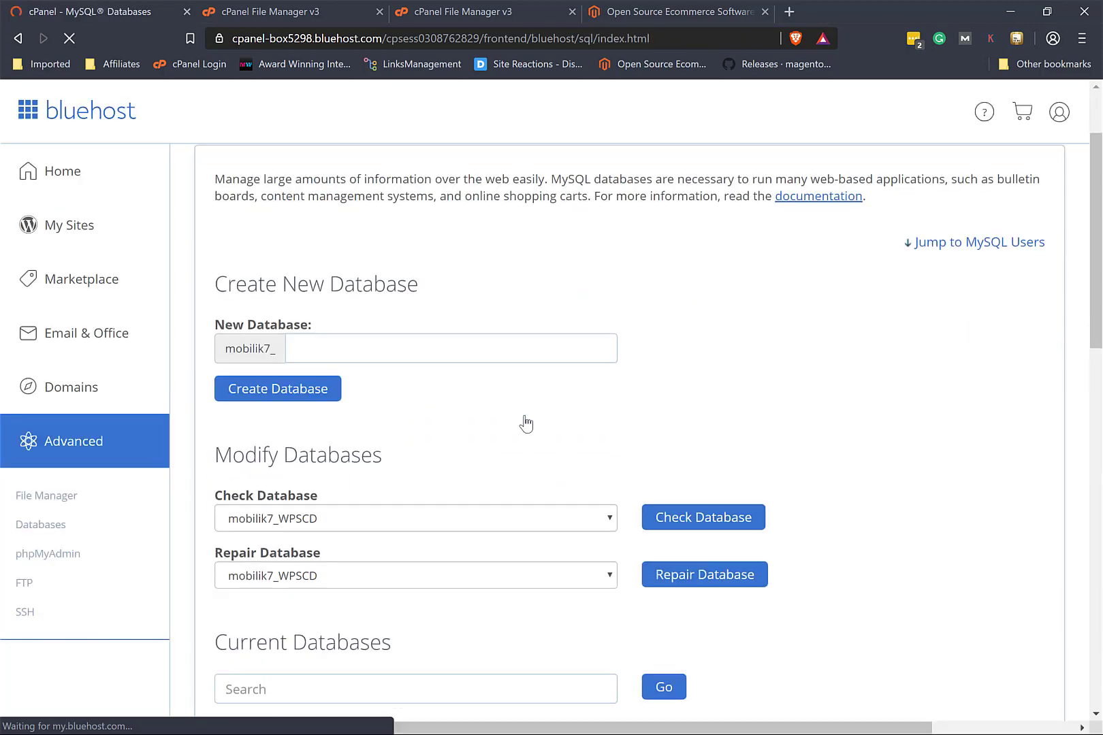
Step: Try creating a database named magento, which is refused because it already exists
left_click(399, 347)
left_click(400, 348)
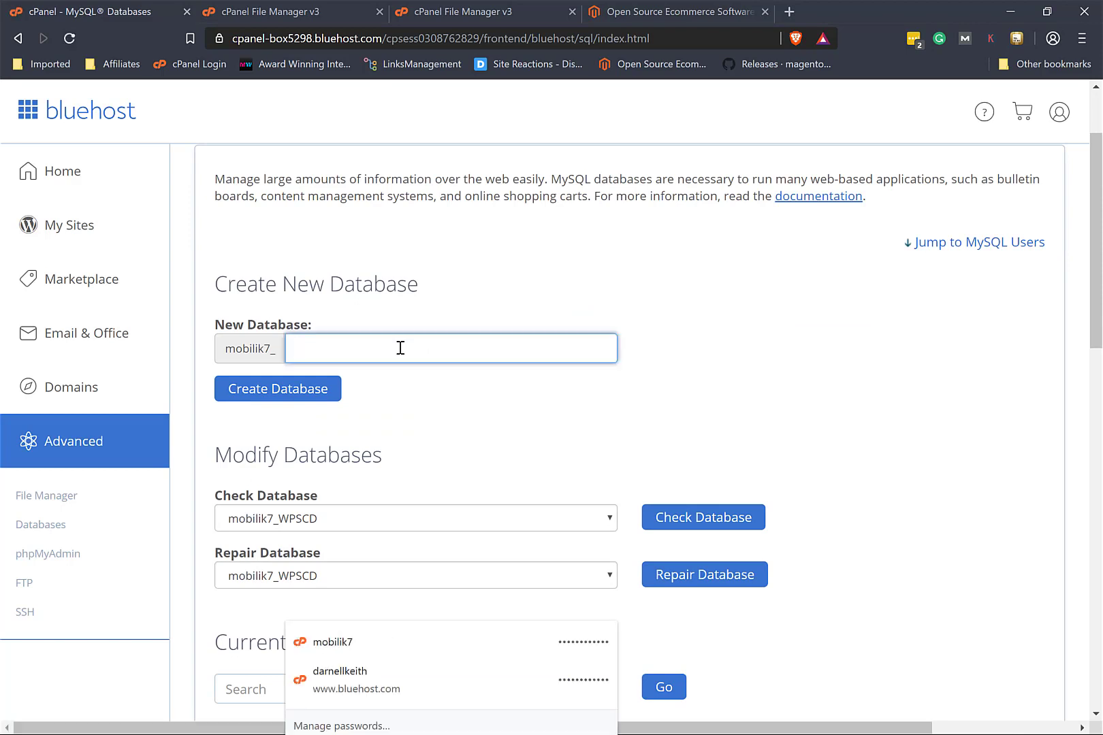
type("magento")
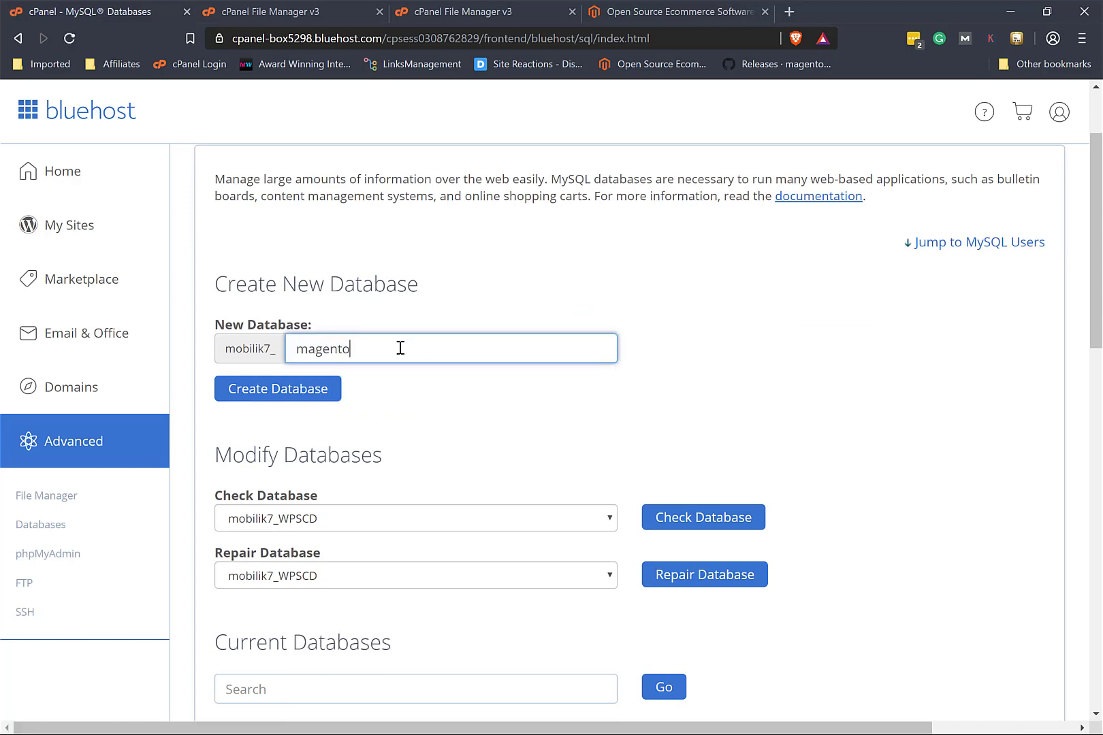
left_click(310, 400)
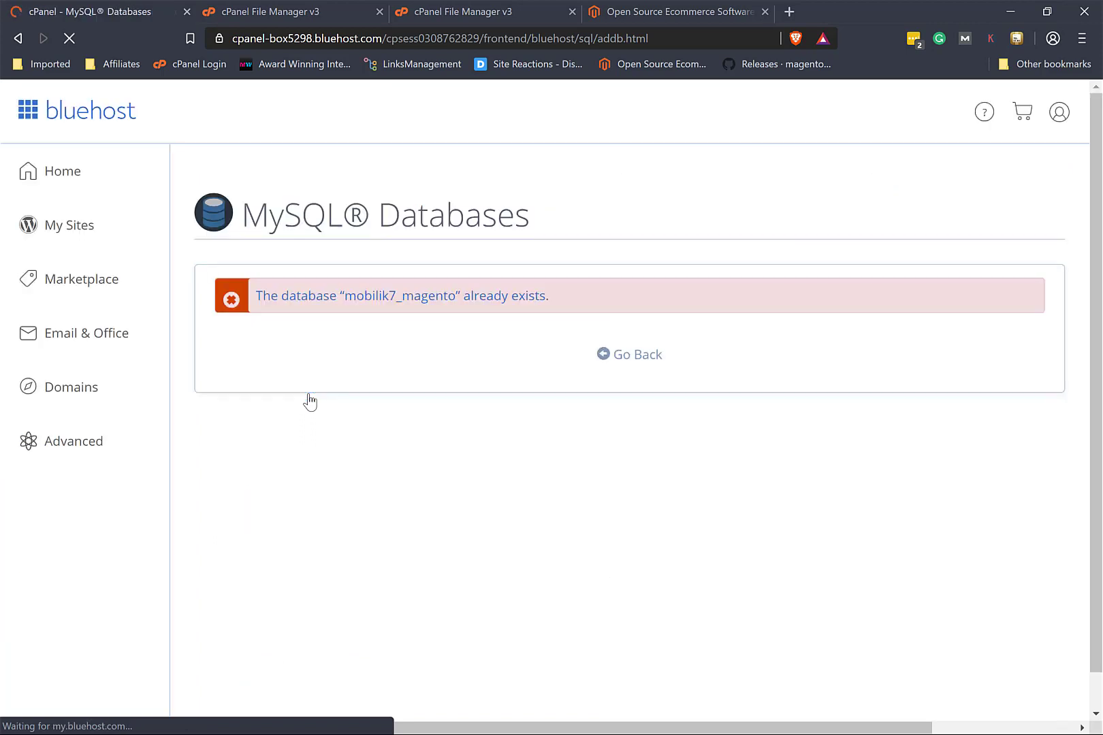
left_click(635, 355)
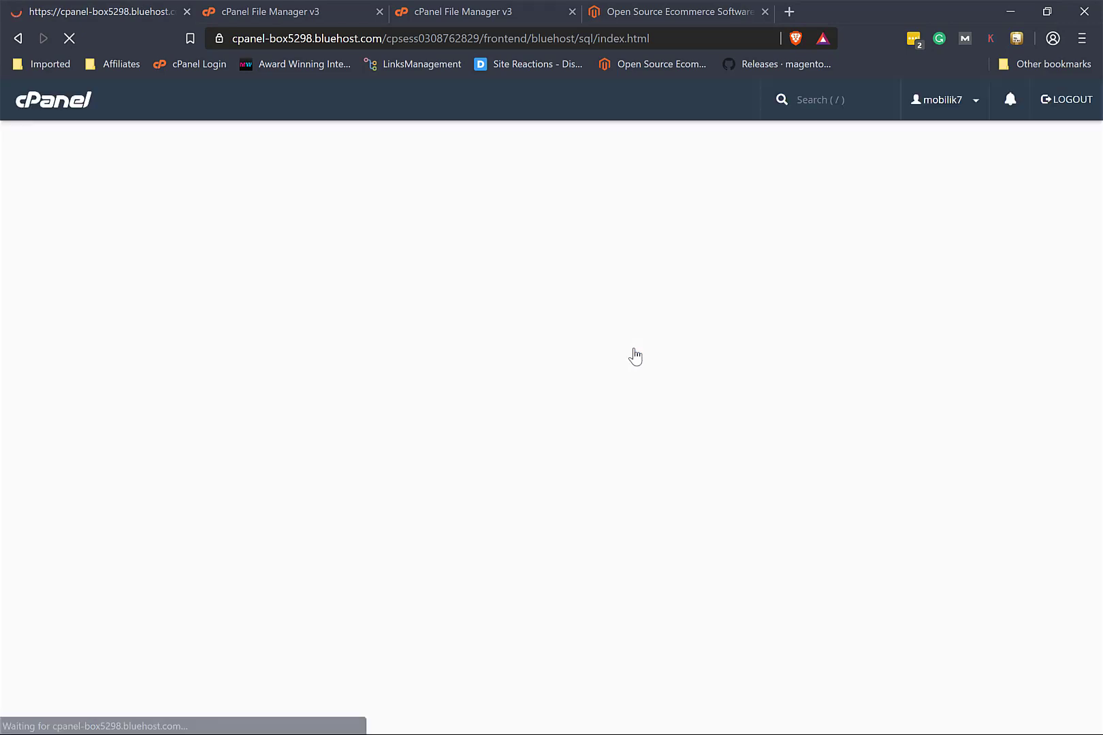
Step: Permanently delete the existing 61.35 MB mobilik7_magento database and return to the overview
scroll(490, 618, "down", 3)
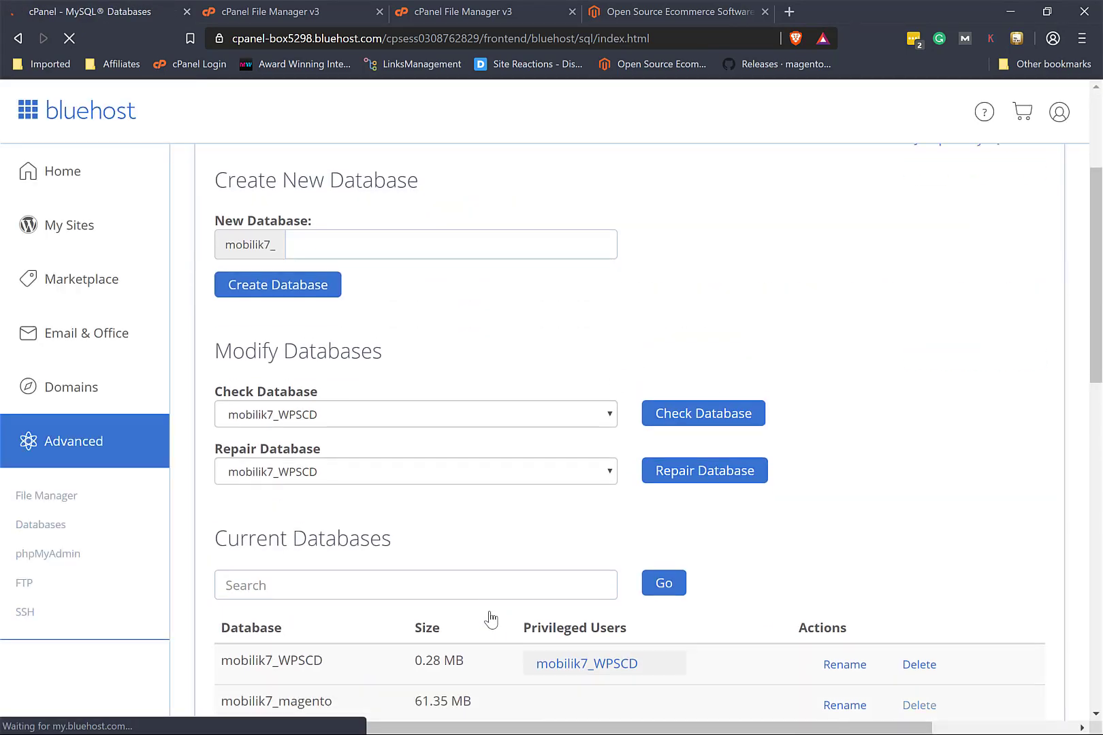
scroll(490, 619, "down", 3)
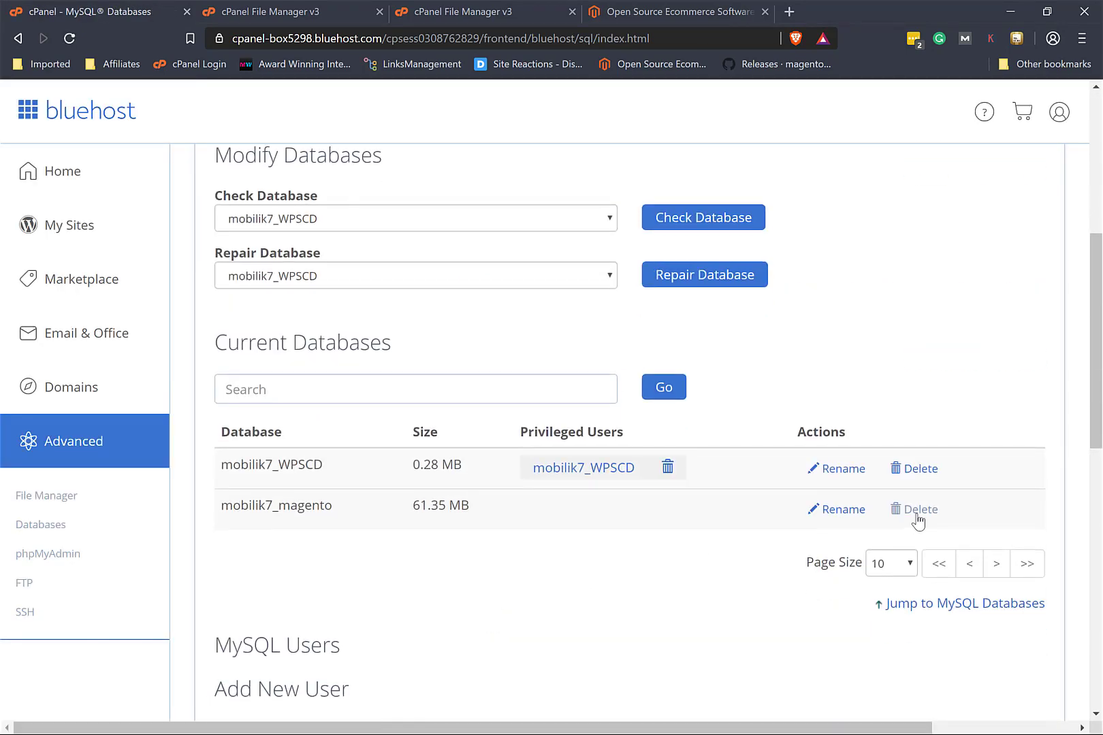
left_click(918, 520)
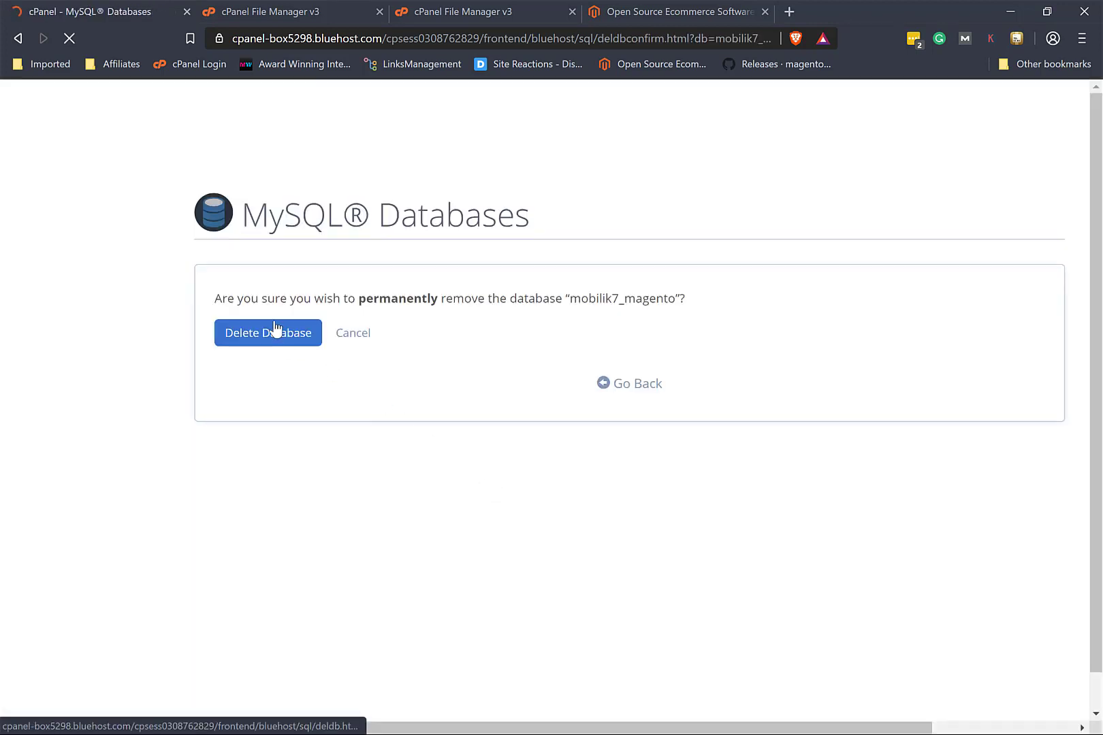
left_click(276, 329)
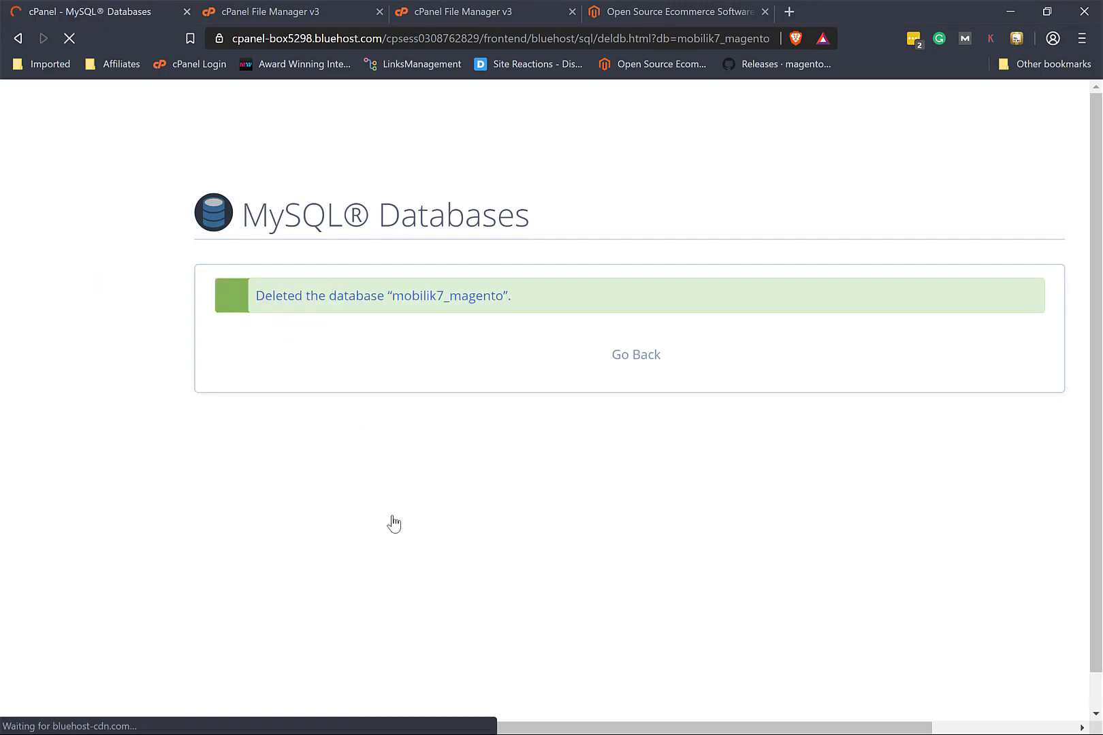
left_click(641, 363)
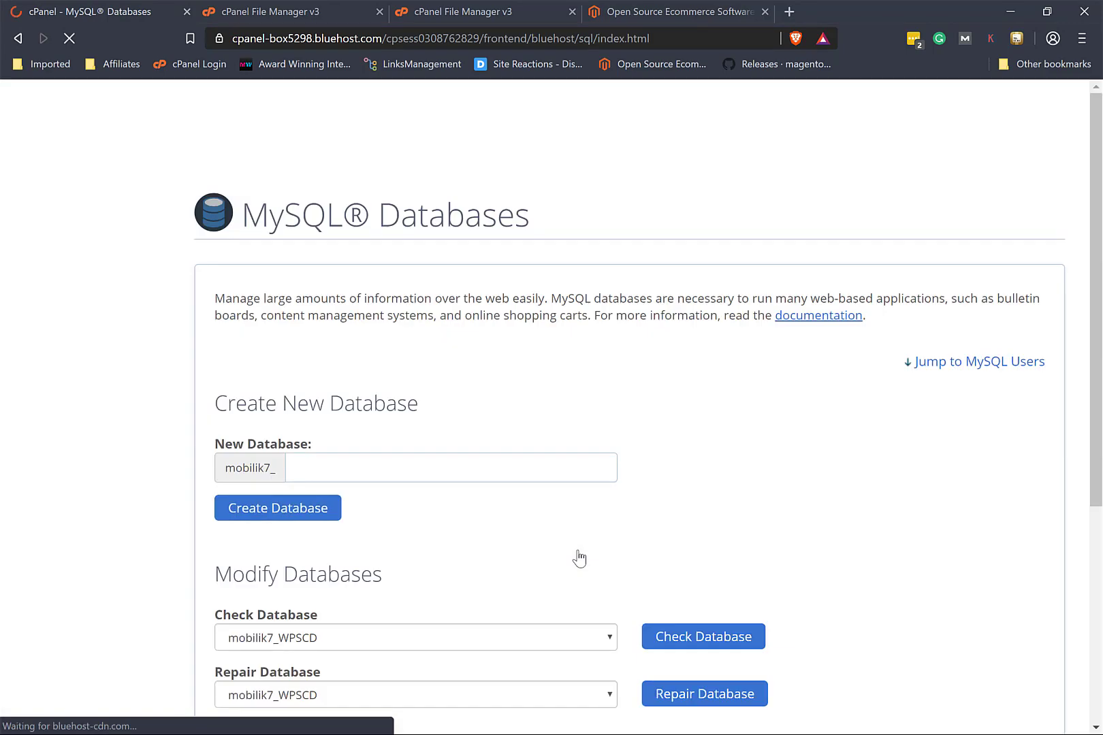
Step: Create a fresh mobilik7_magento database by entering 'magento' as the new database name
scroll(578, 558, "down", 3)
scroll(579, 558, "down", 2)
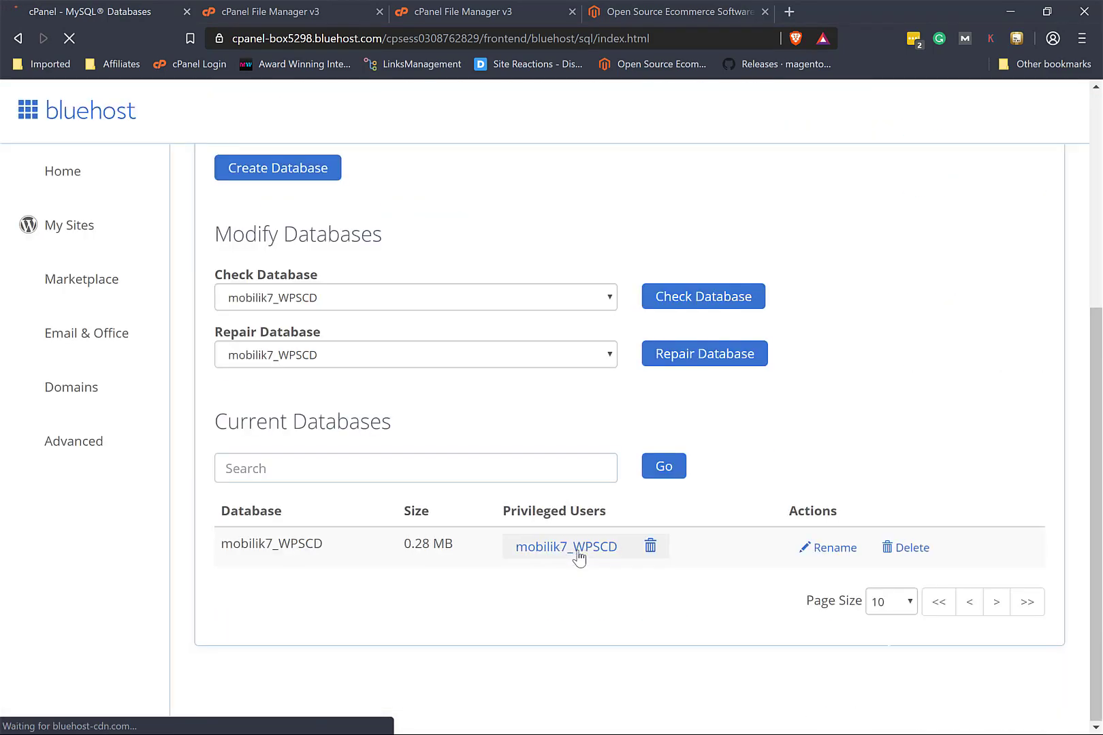
scroll(578, 558, "down", 10)
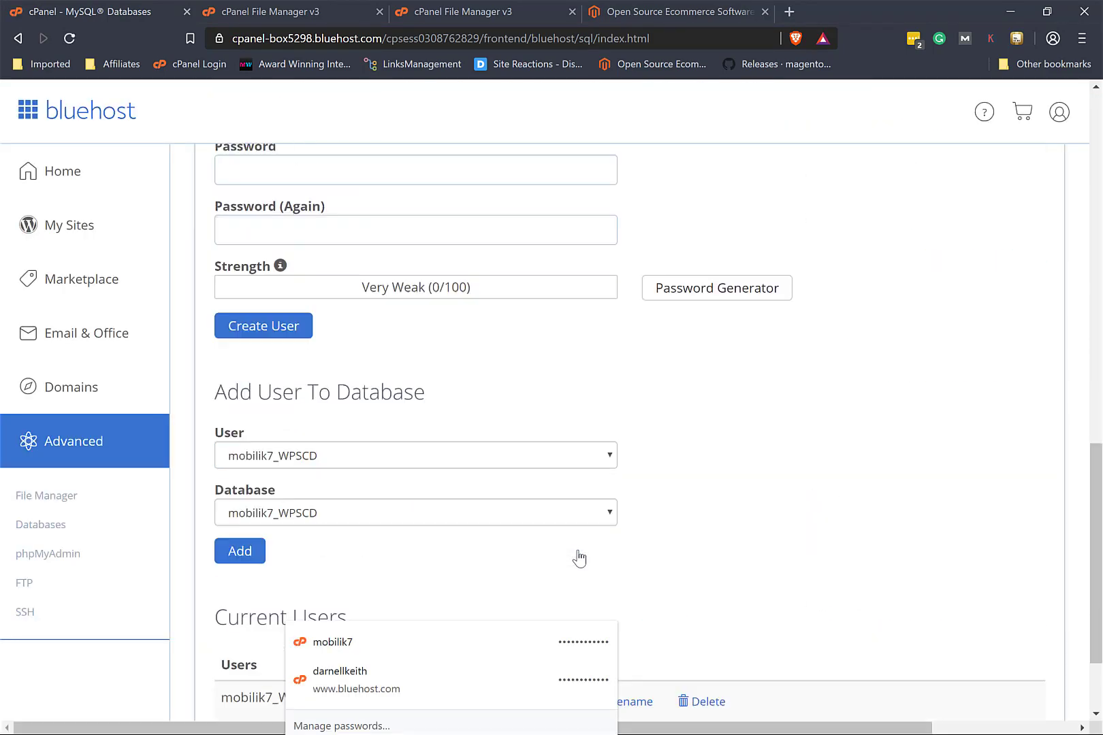
scroll(579, 558, "down", 2)
scroll(579, 558, "up", 15)
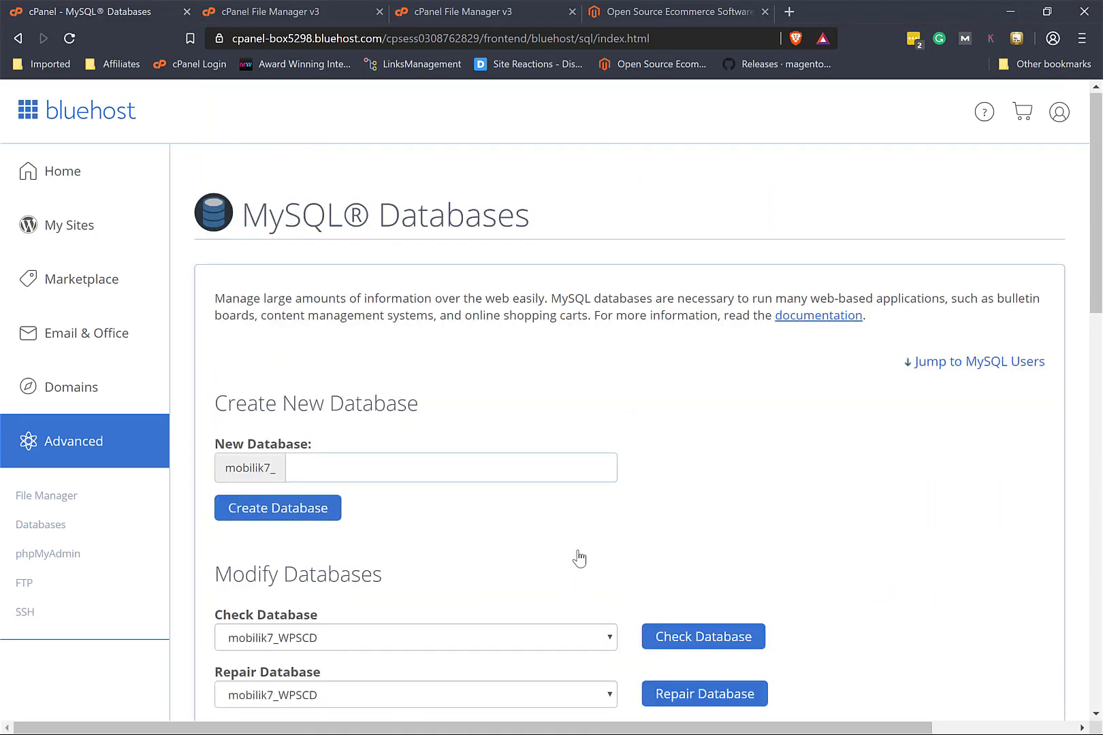
left_click(425, 463)
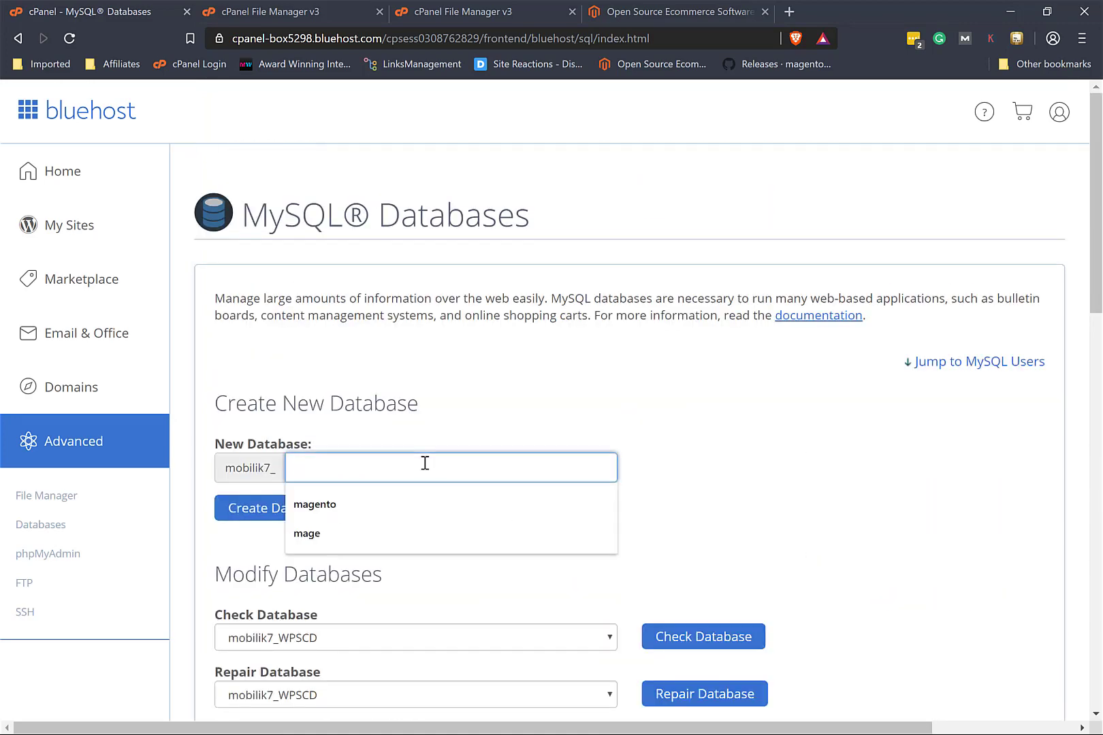
type("magento")
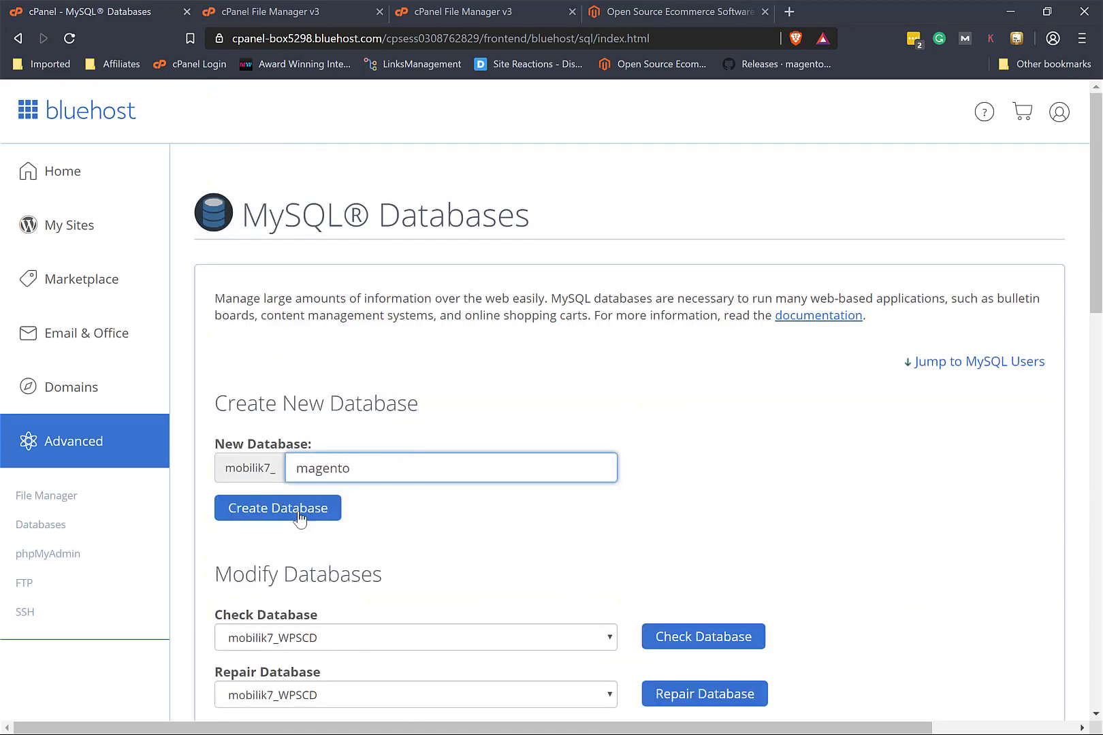
left_click(299, 517)
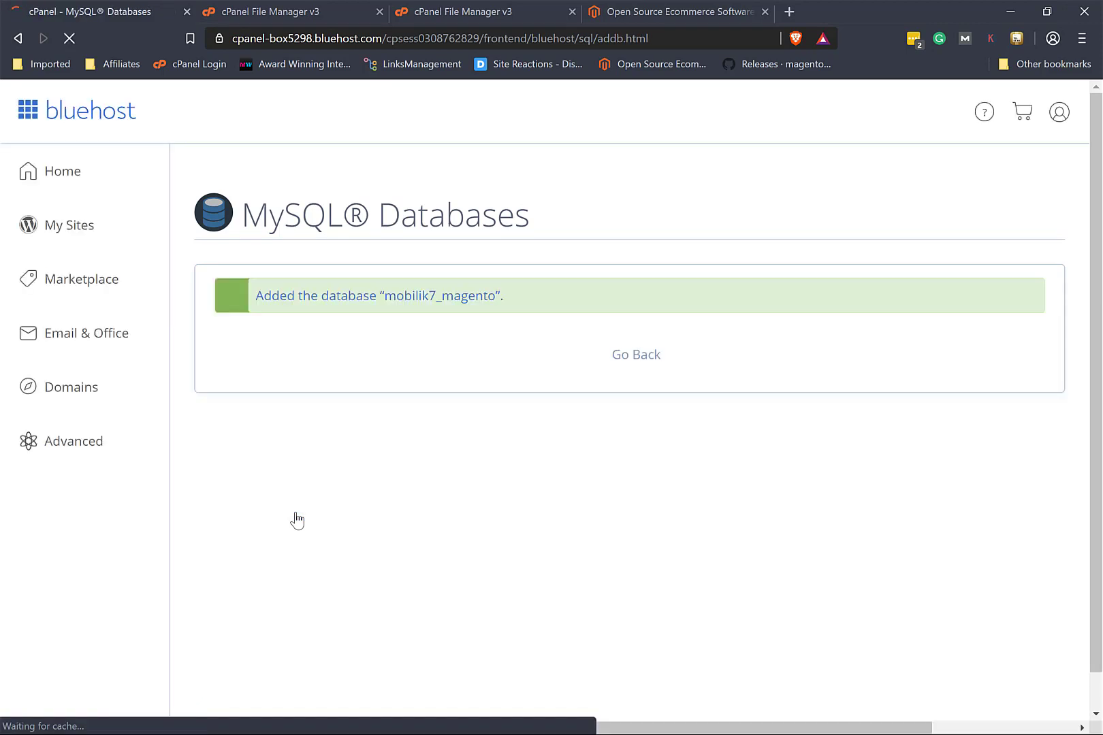
left_click(629, 358)
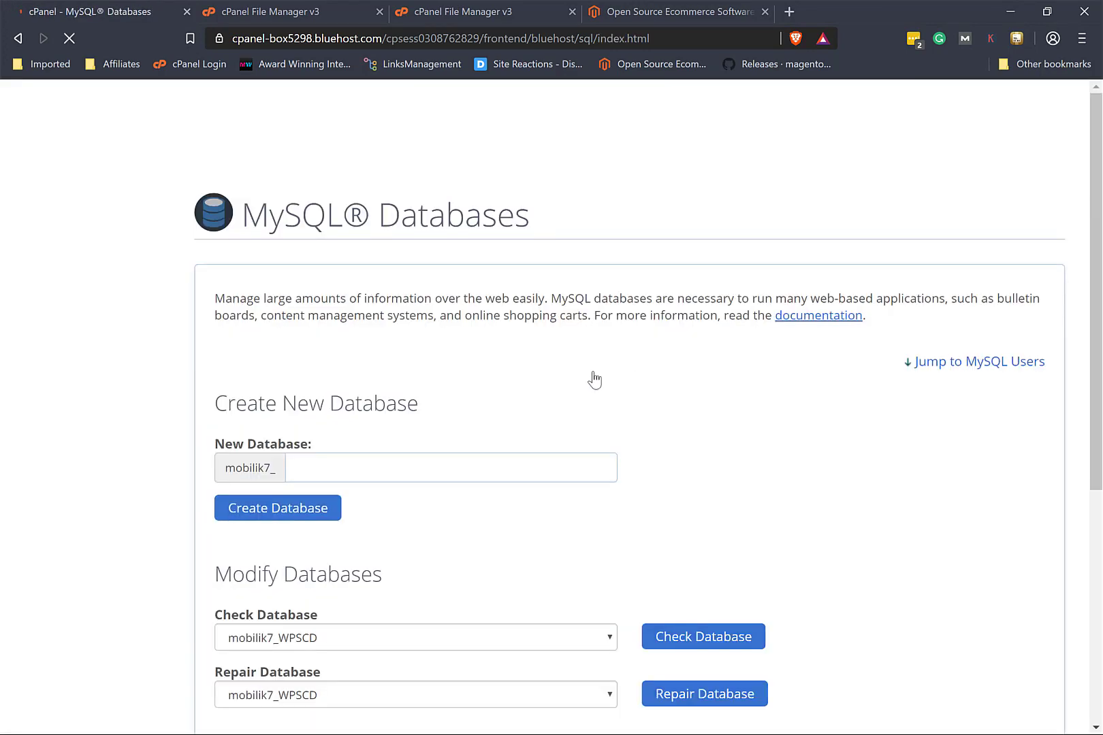
Step: Enter the new MySQL user's username, clearing the browser's autofilled suggestion
scroll(520, 527, "down", 8)
scroll(521, 528, "down", 3)
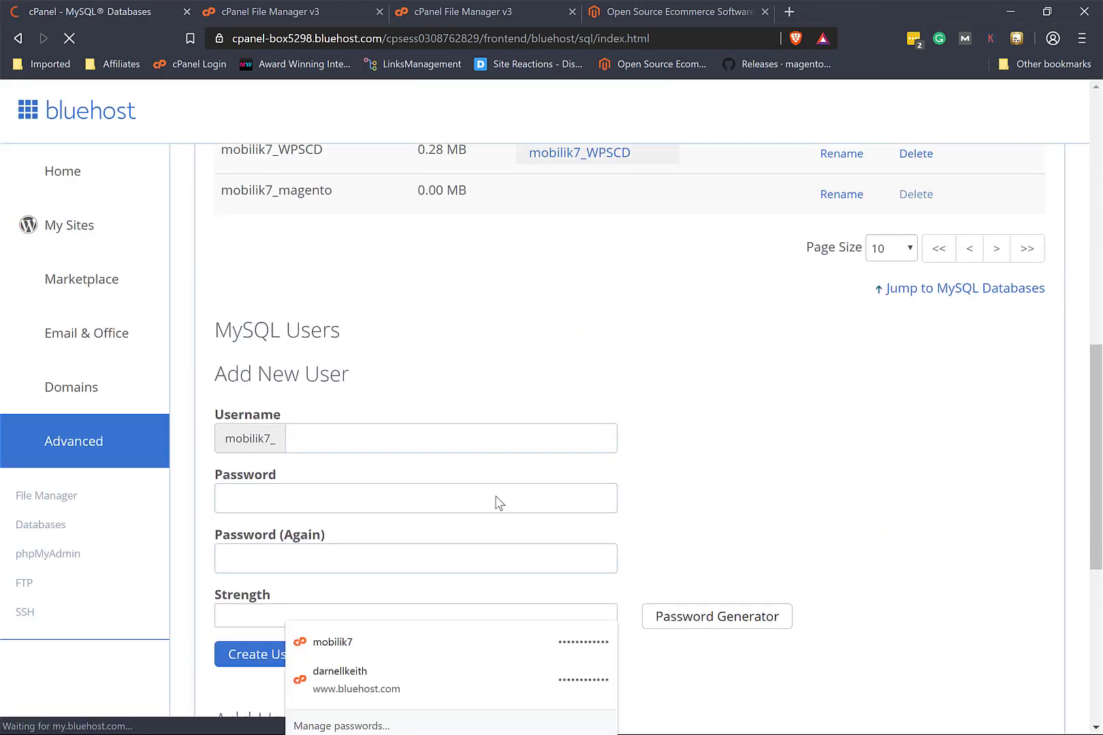
left_click(412, 425)
key("Down")
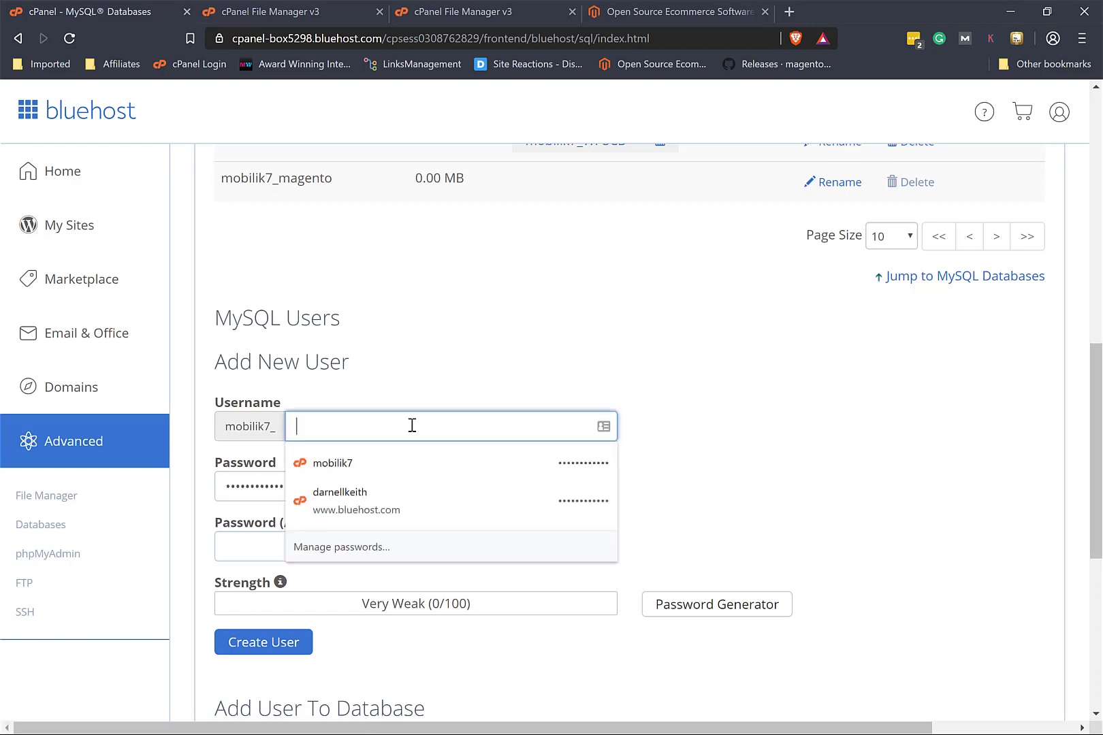
key("Down")
key("Return")
key("BackSpace")
key("BackSpace")
key("BackSpace")
key("BackSpace")
key("BackSpace")
key("BackSpace")
key("BackSpace")
key("BackSpace")
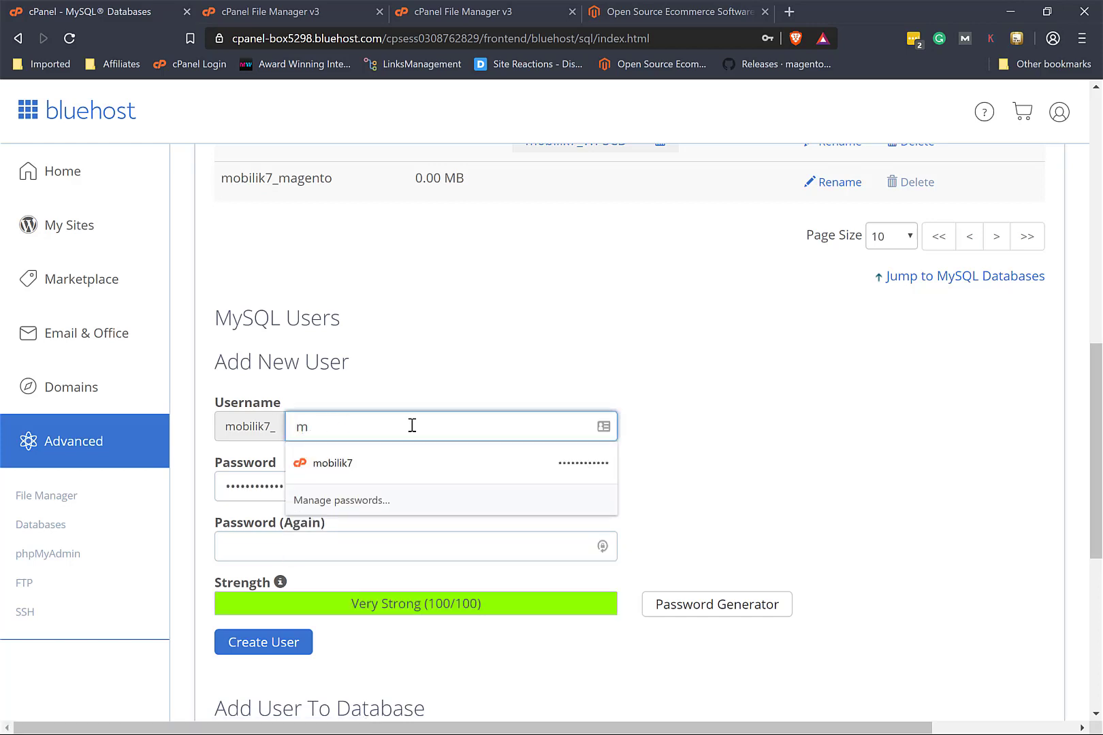
type("darnell")
Step: Set and confirm the user's password, create the user, and decline saving the login
key("Tab")
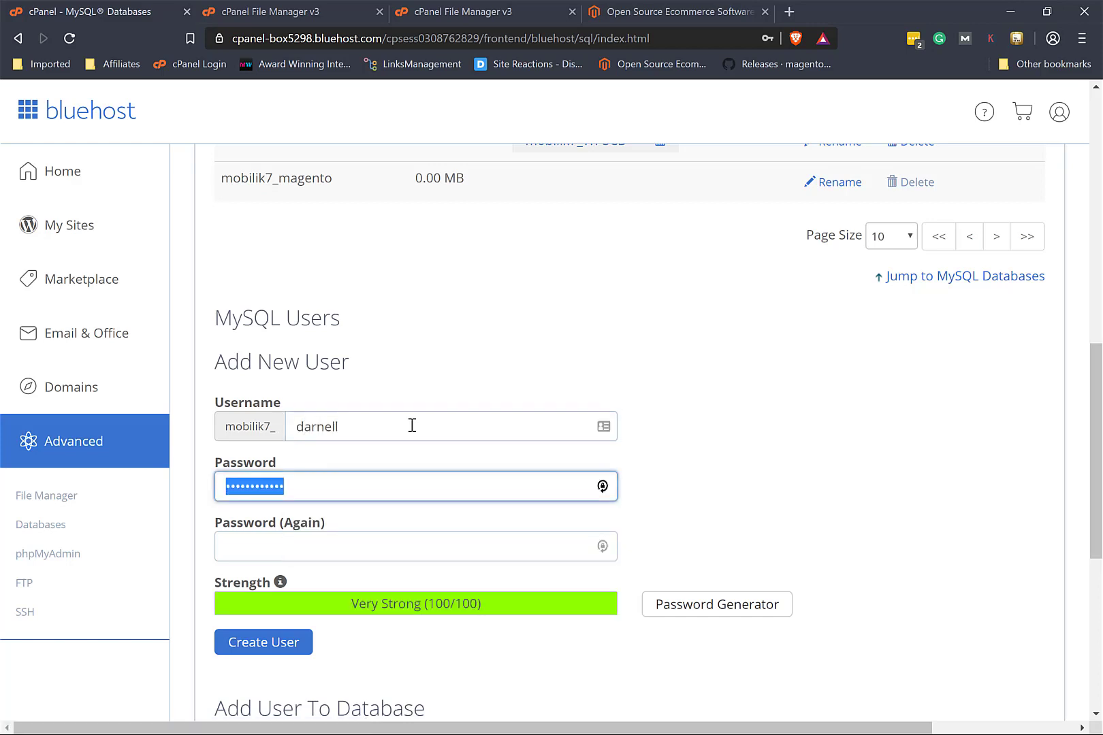
type("•••••••")
key("Tab")
type("•••••••")
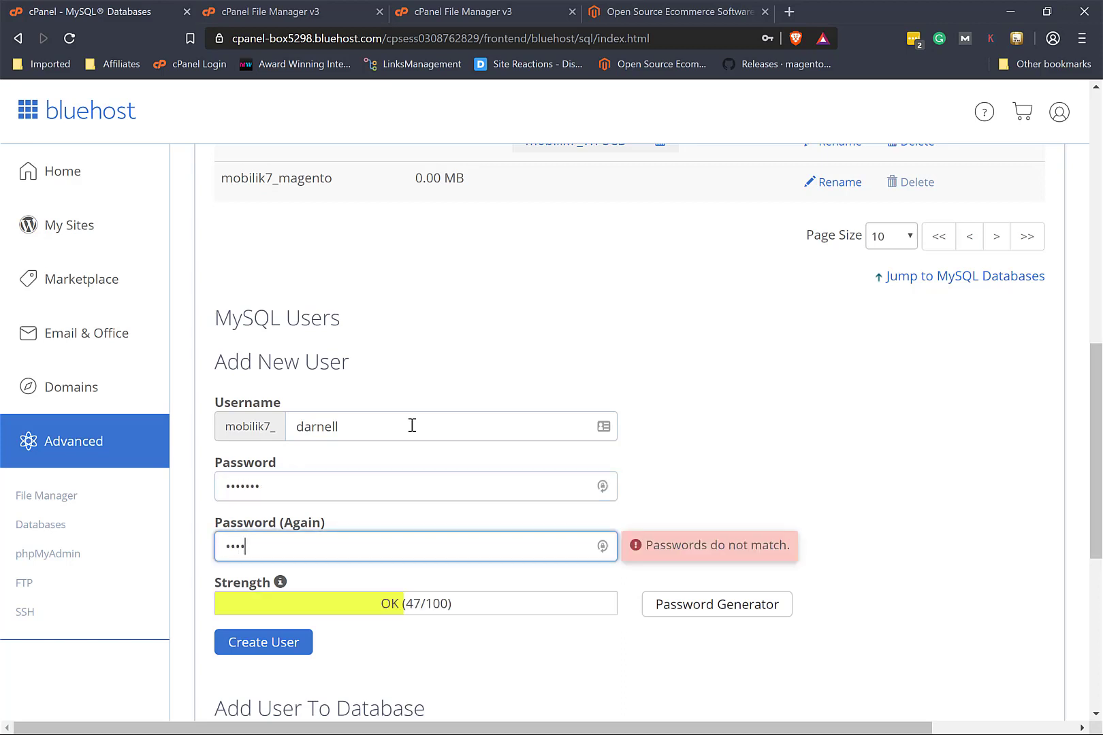
left_click(266, 644)
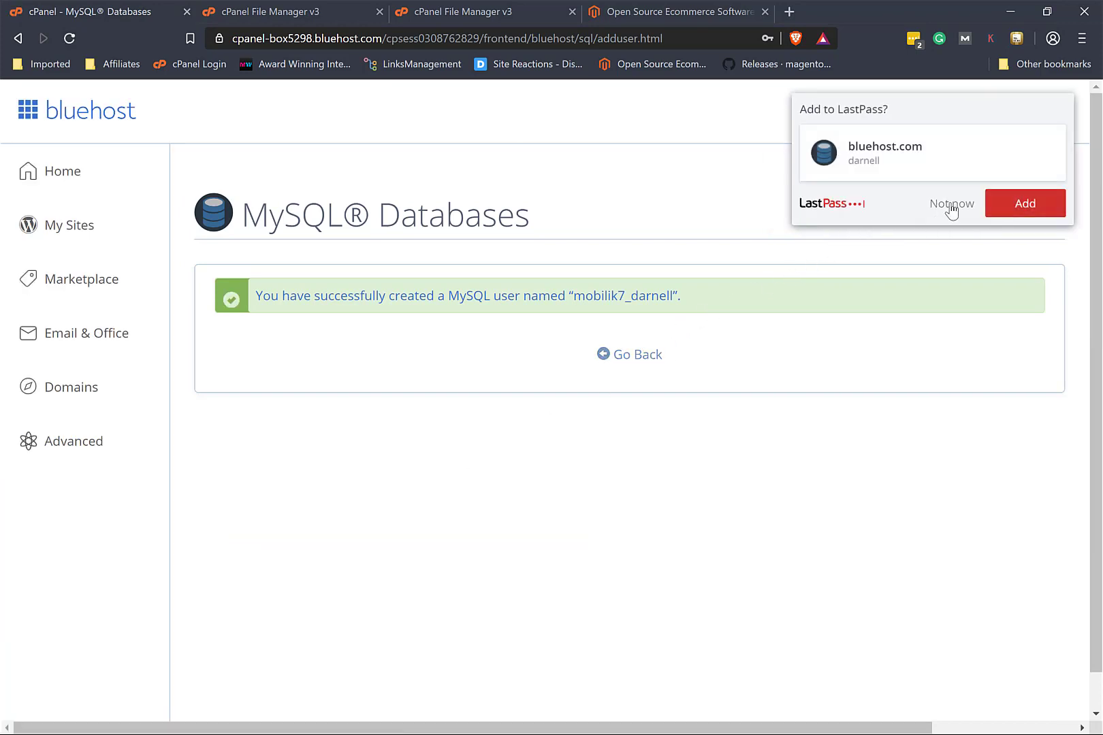
left_click(951, 207)
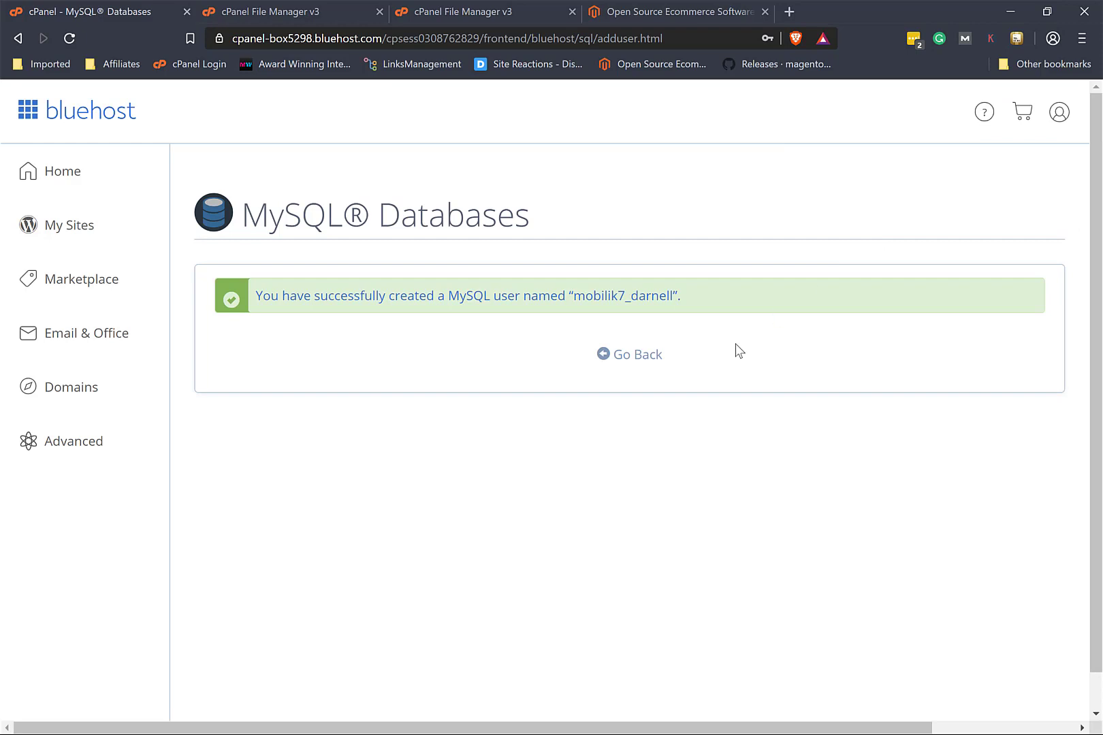
Step: Add the new MySQL user to the mobilik7_magento database
left_click(635, 355)
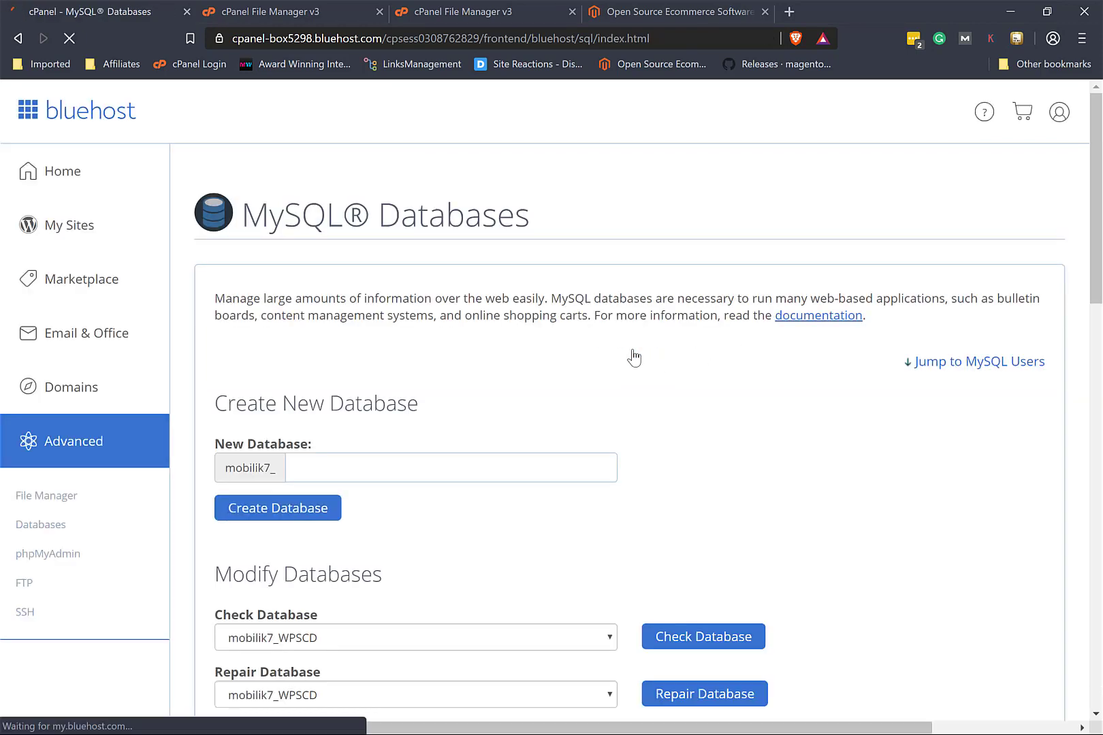
scroll(634, 355, "down", 12)
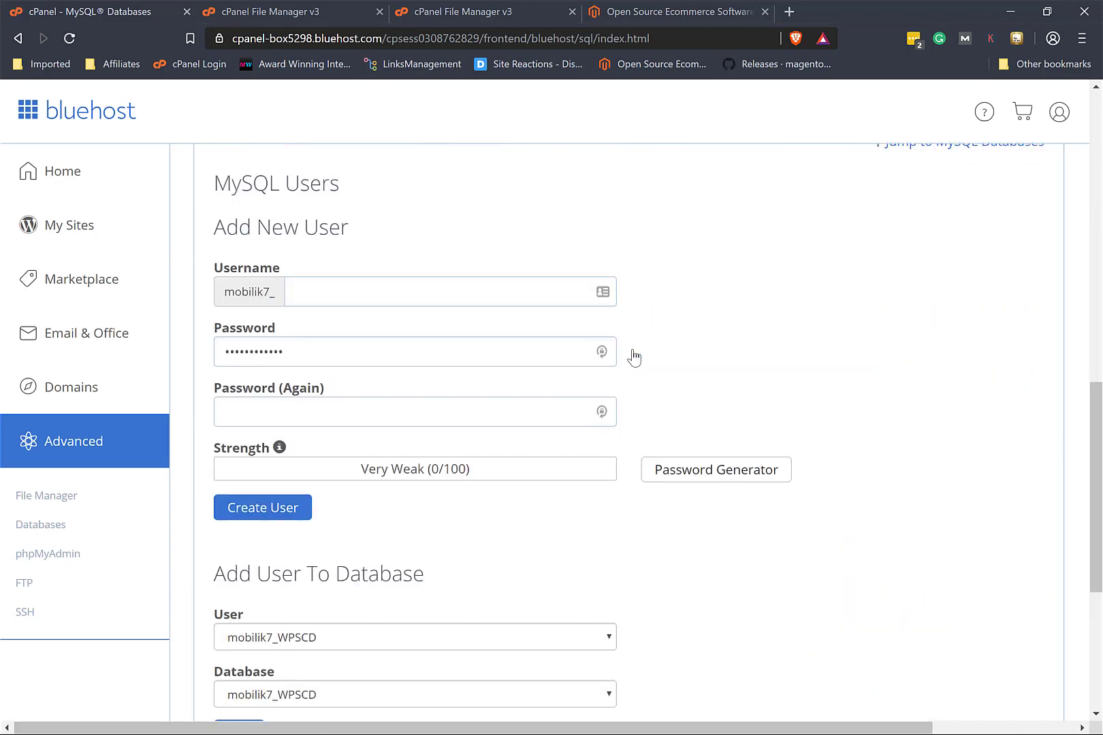
scroll(630, 357, "down", 3)
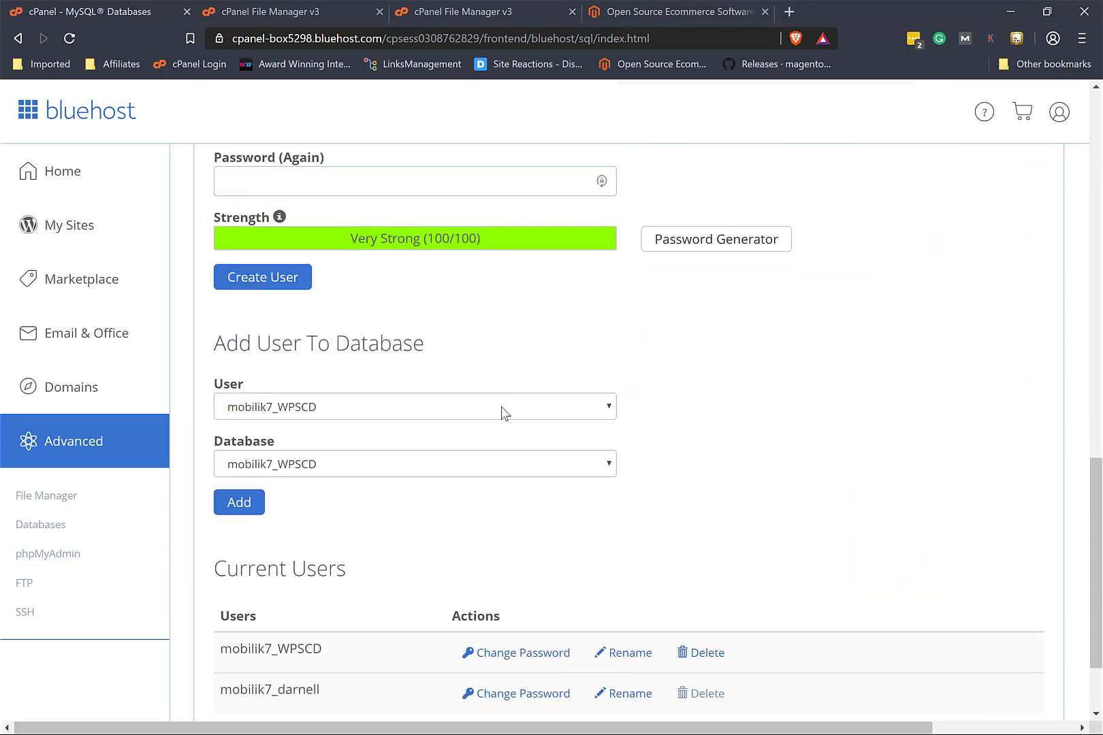
left_click(504, 412)
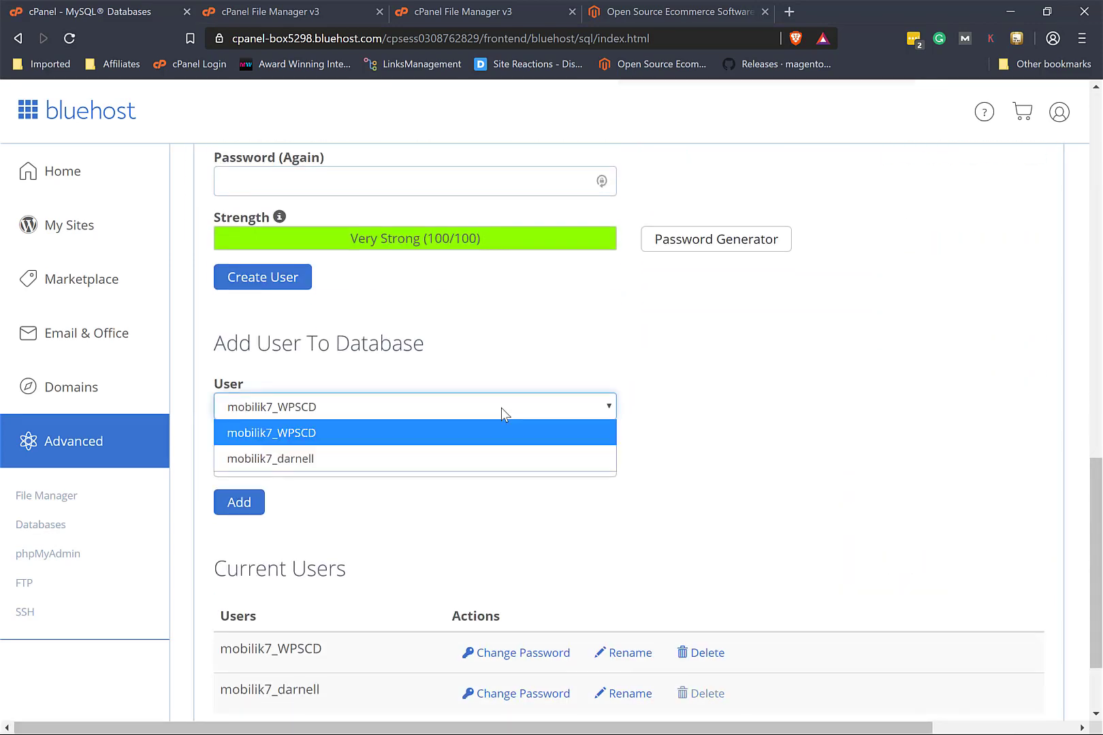
key("Escape")
left_click(457, 466)
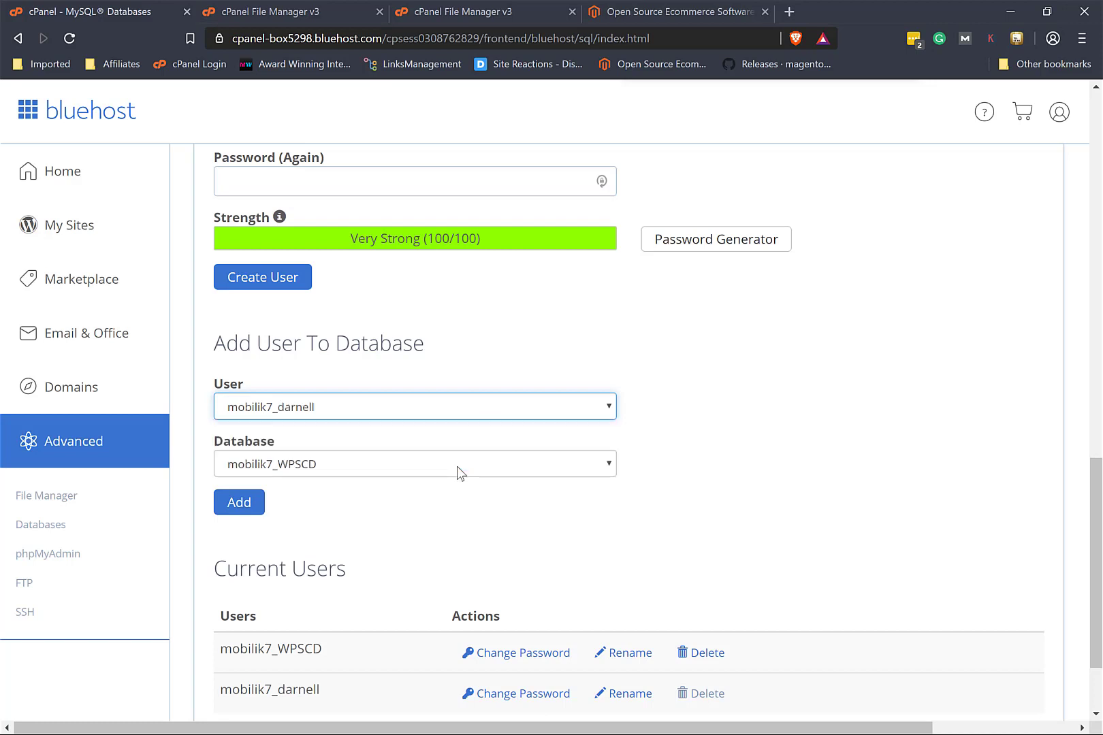
left_click(365, 472)
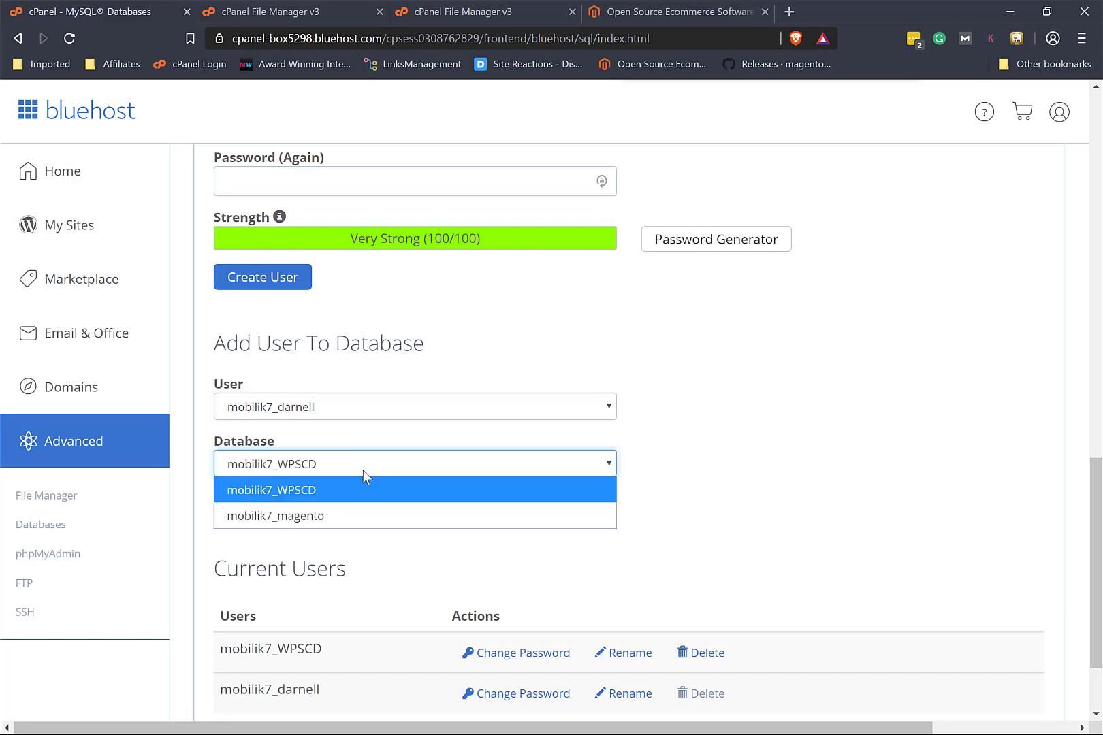
left_click(335, 520)
left_click(241, 511)
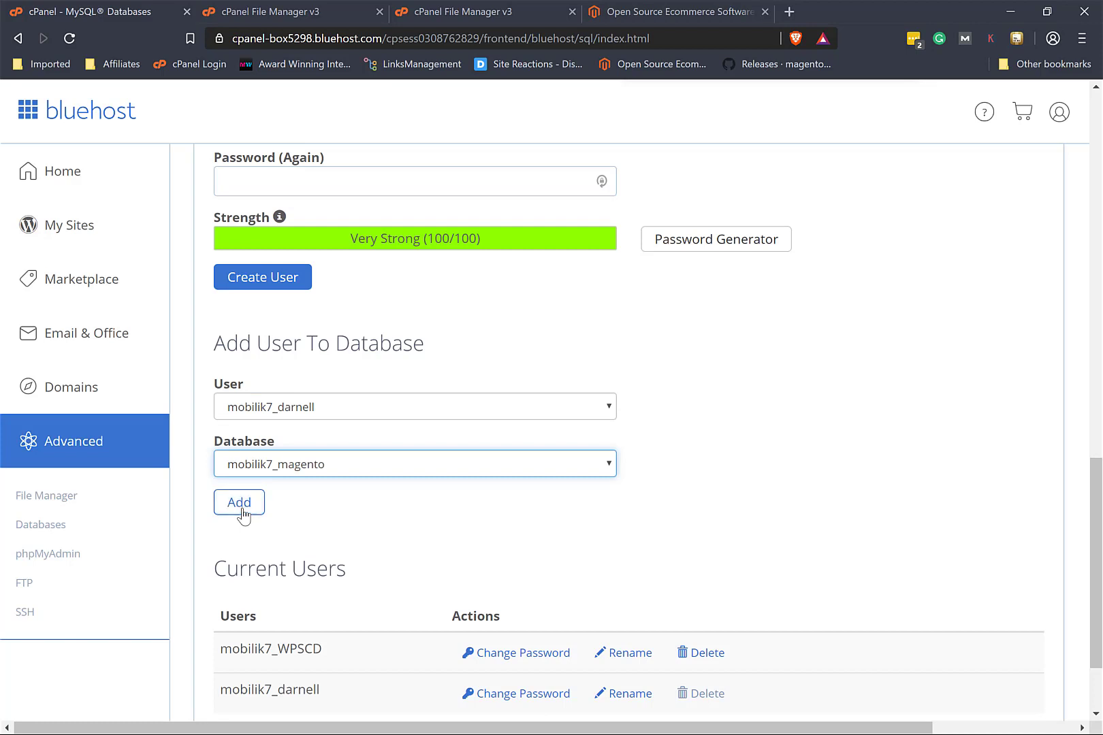
left_click(241, 511)
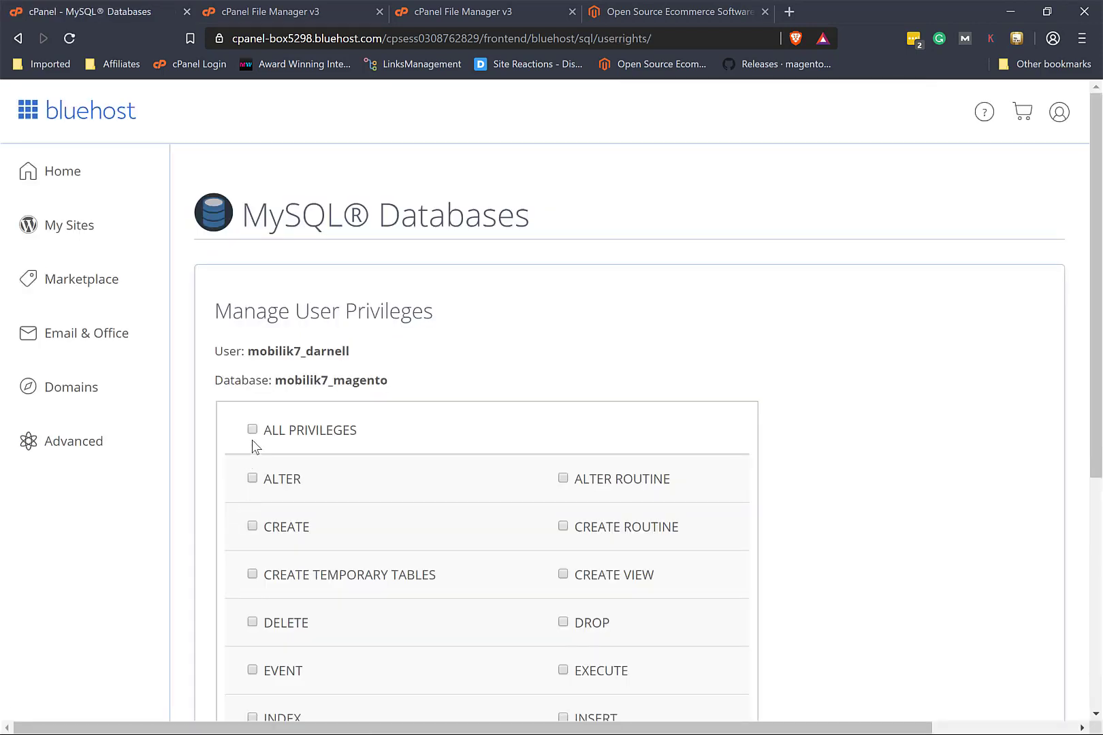
Step: Grant the user ALL PRIVILEGES on the database and return to the overview
left_click(252, 430)
scroll(785, 471, "down", 5)
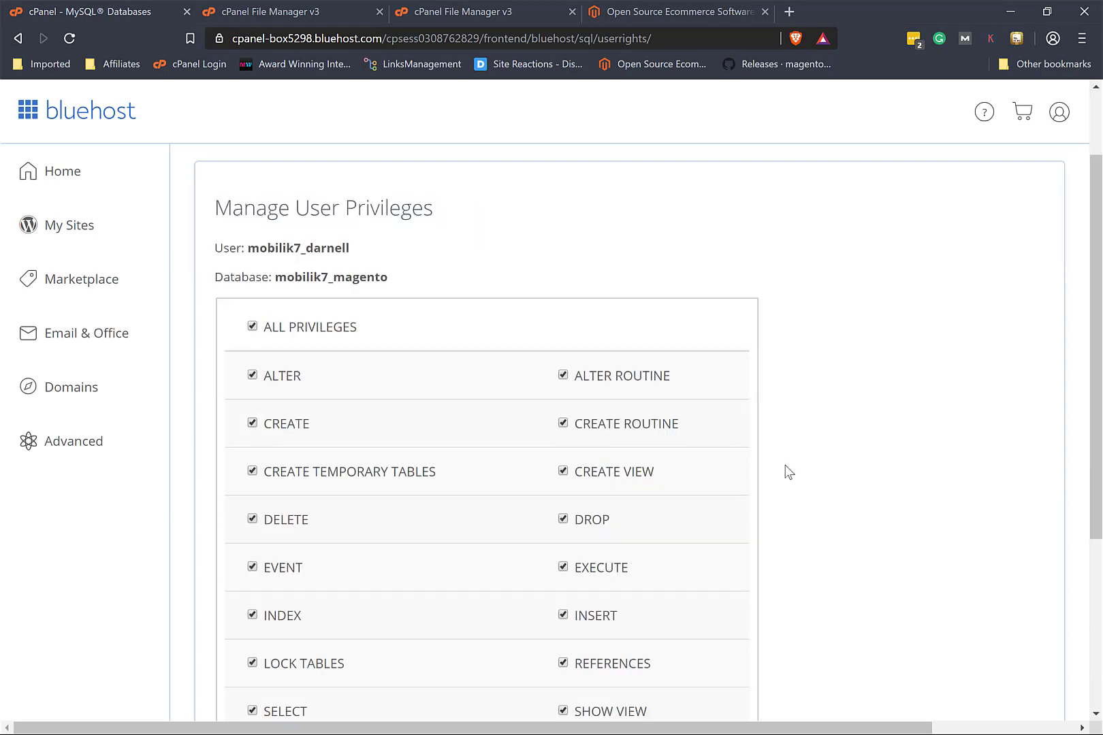
left_click(265, 531)
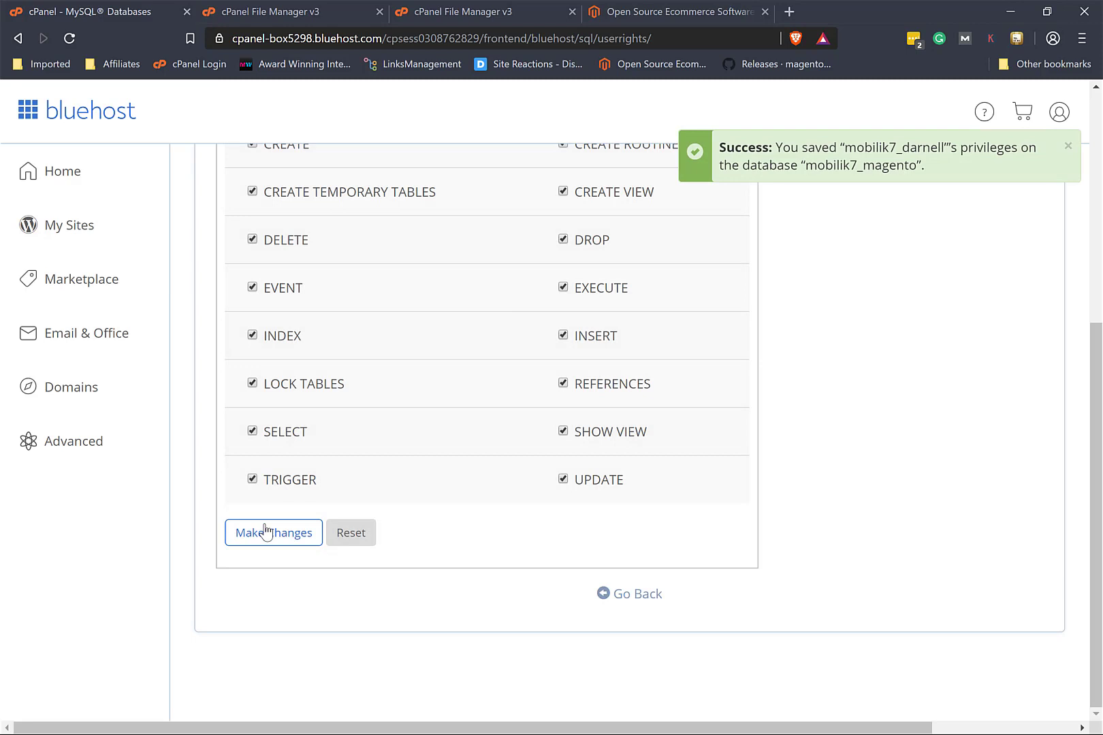
left_click(632, 595)
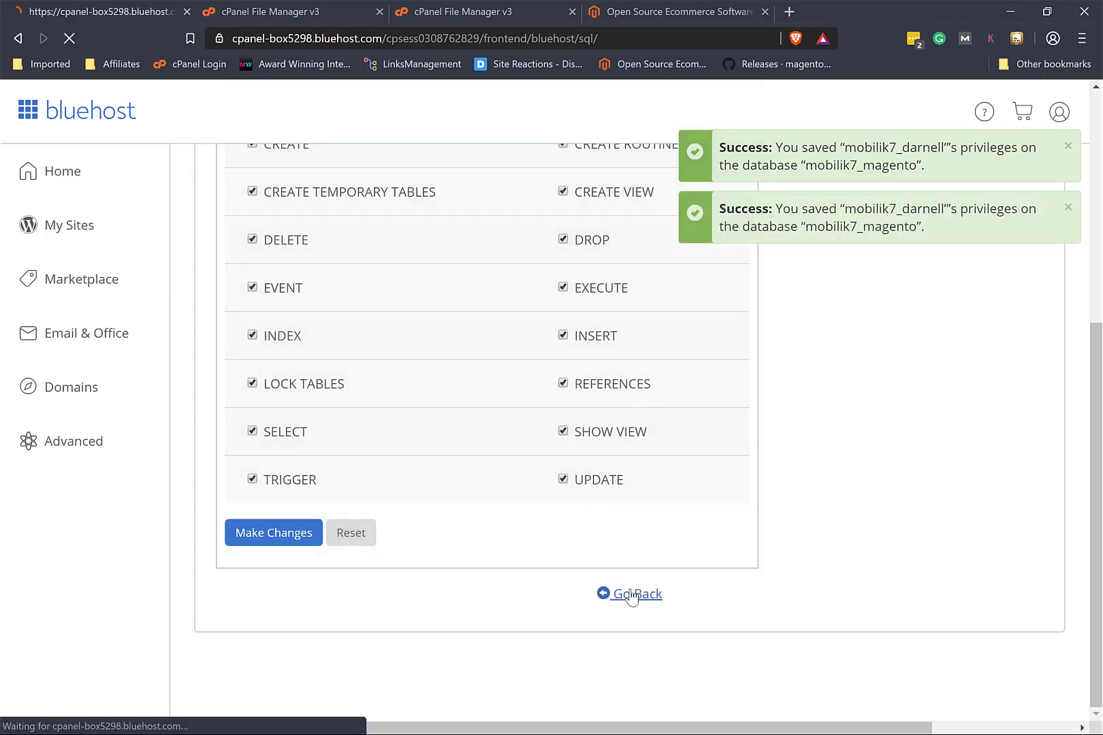
Step: Load mobileunlockbase.com in a new tab, showing the PHP 7.1.3 requirement notice, then return to cPanel
left_click(785, 11)
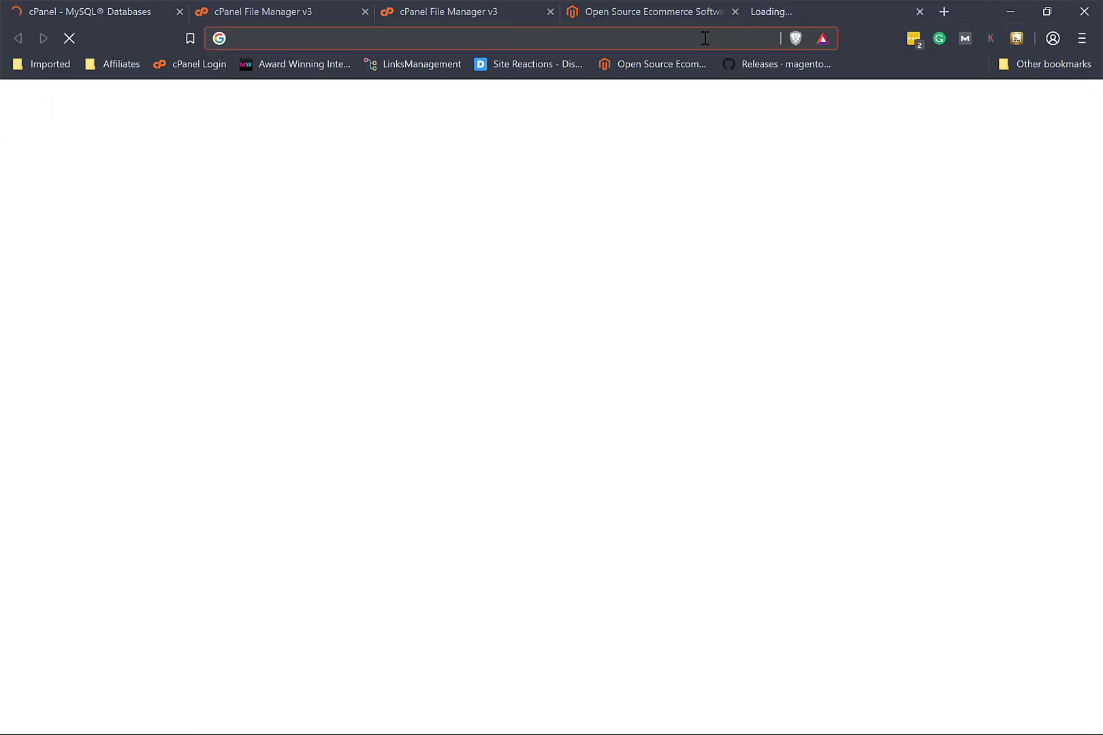
type("mo")
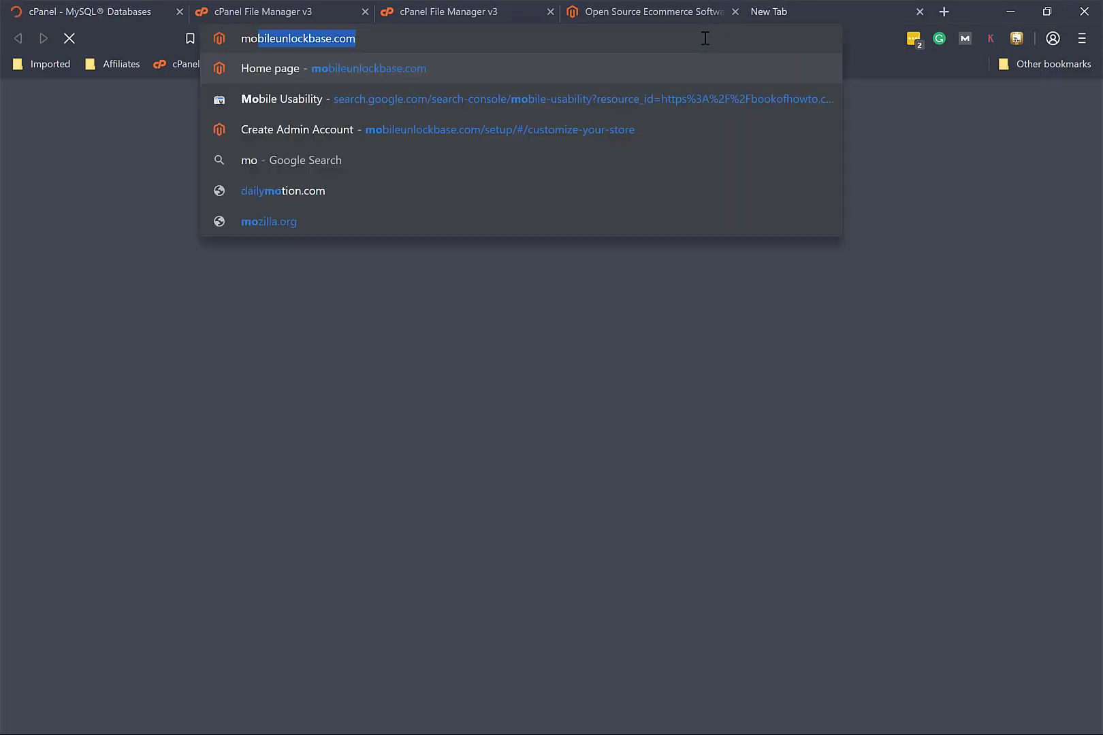
key("Return")
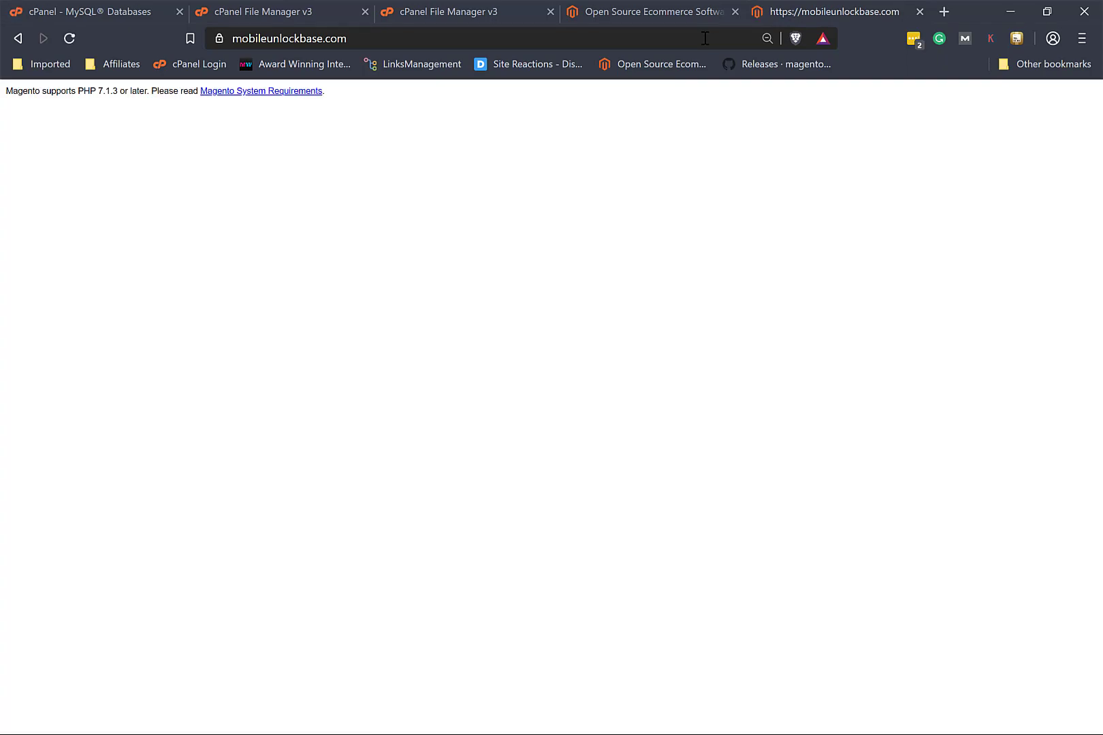
left_click(130, 19)
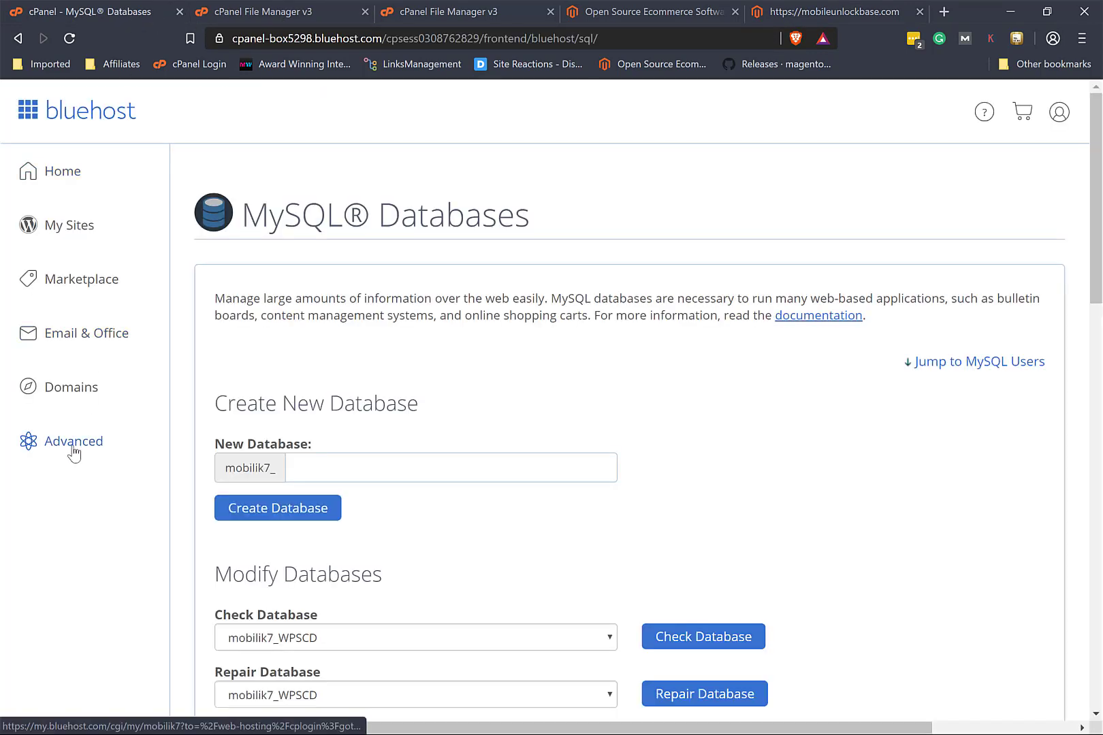
Step: Go back to the cPanel tools overview and bring up MultiPHP Manager
left_click(73, 450)
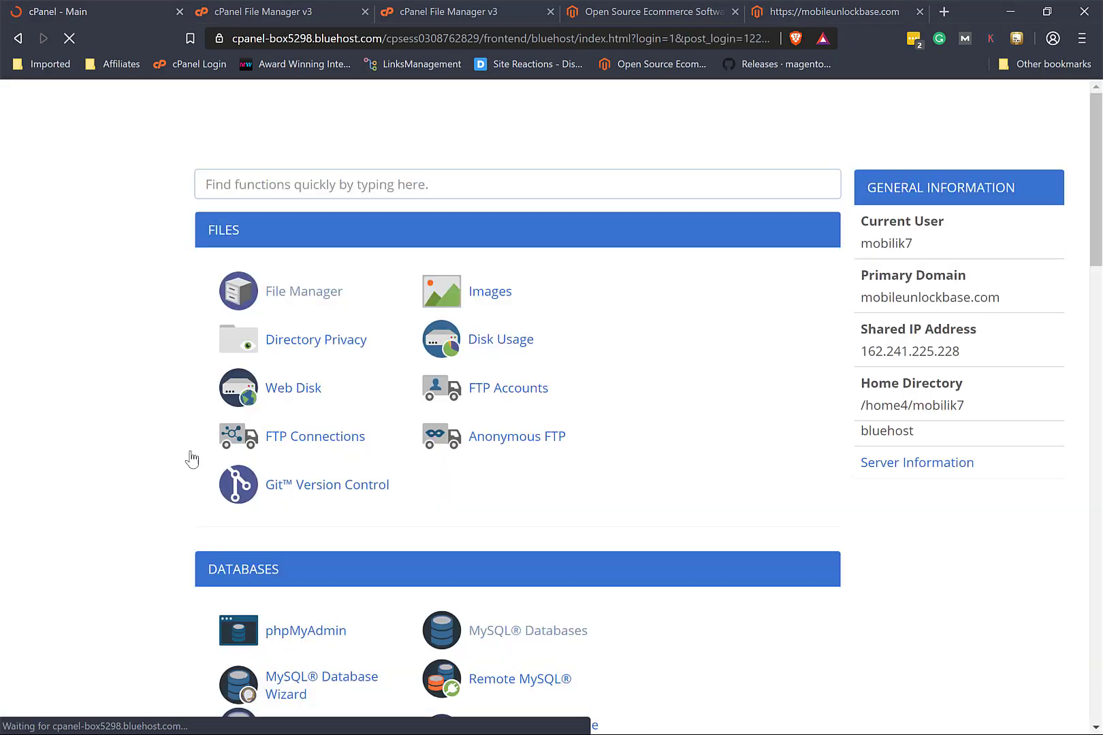
scroll(255, 485, "down", 6)
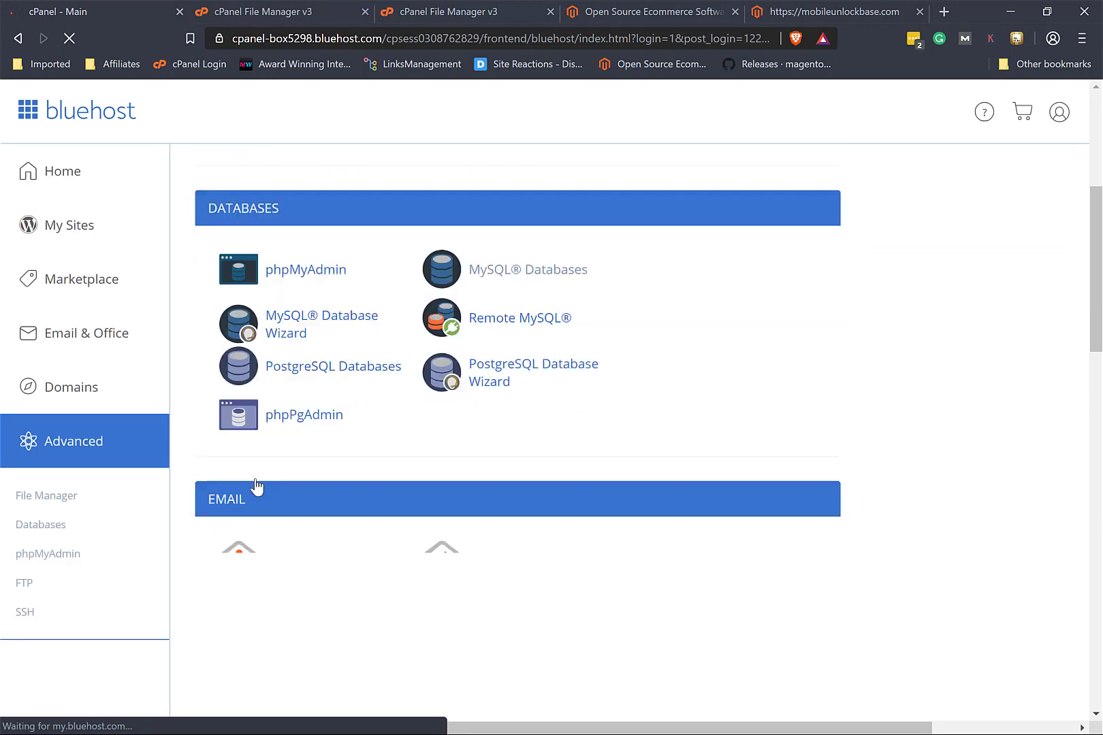
scroll(255, 485, "down", 6)
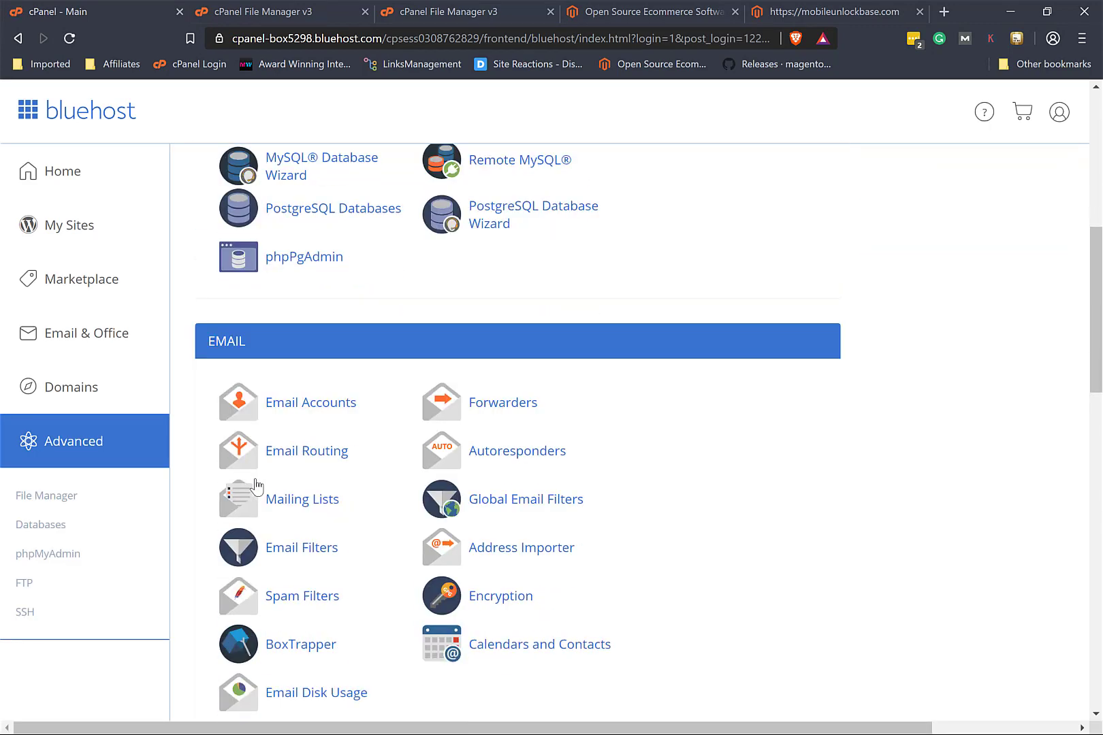
scroll(255, 485, "down", 6)
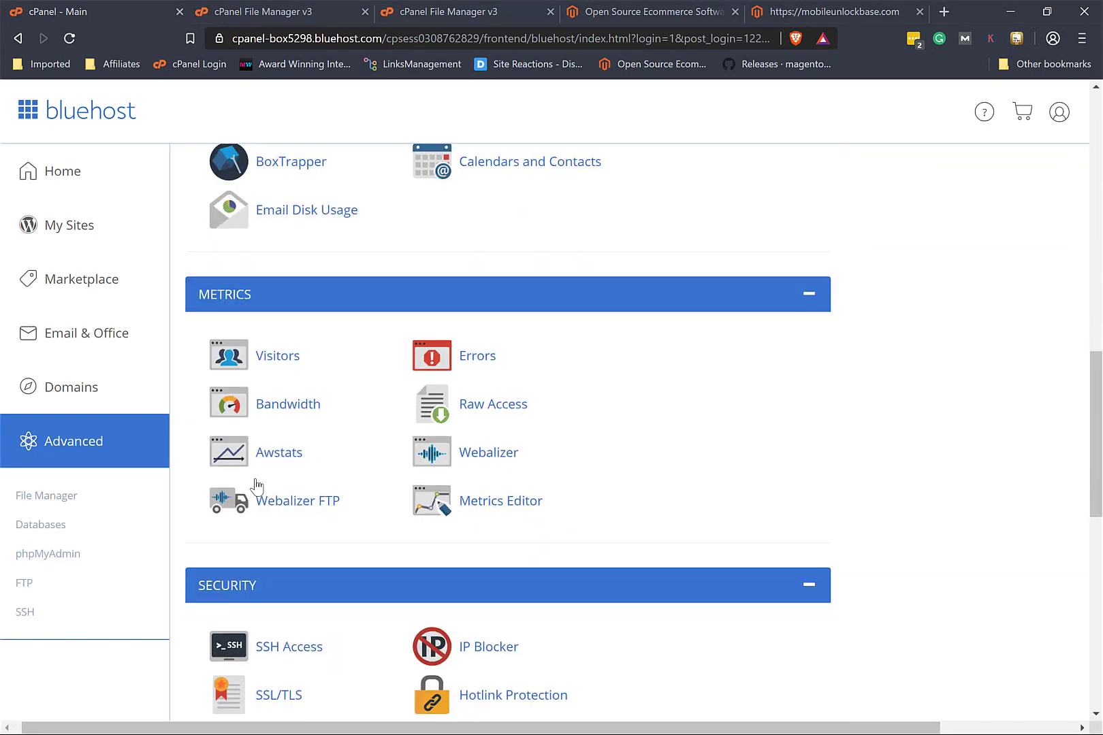
scroll(255, 485, "down", 3)
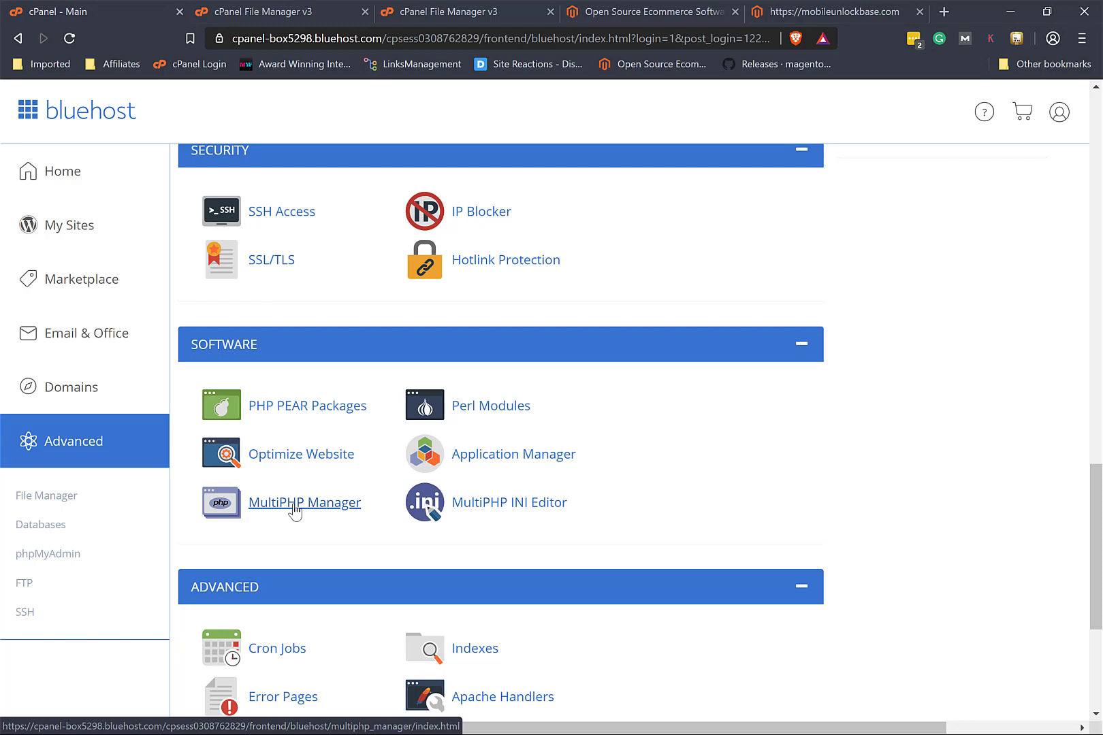
left_click(294, 507)
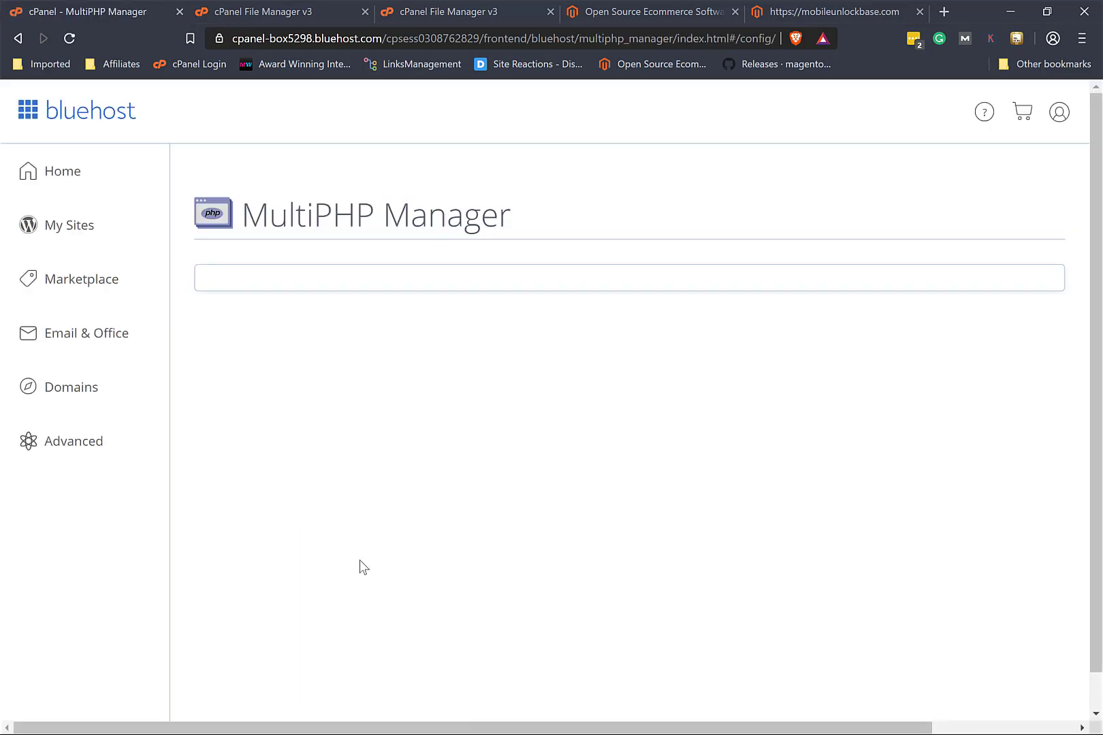
Step: Apply PHP 7.2 (ea-php72) to mobileunlockbase.com, then return to the store tab
scroll(360, 562, "down", 2)
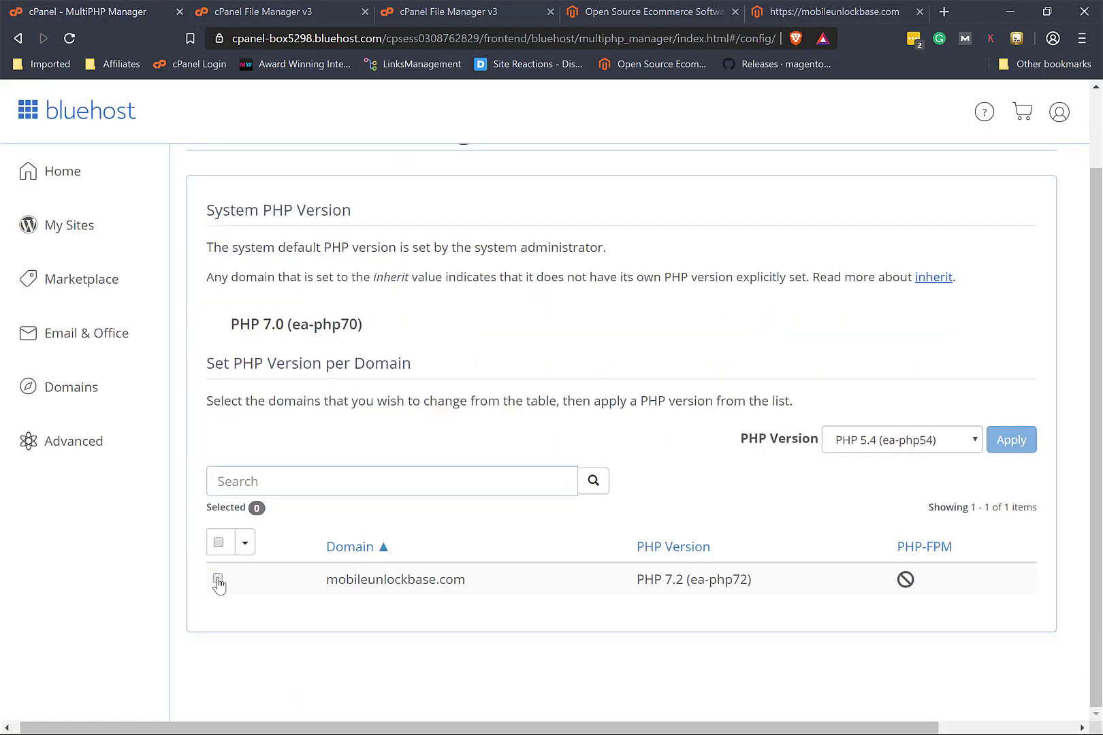
left_click(218, 579)
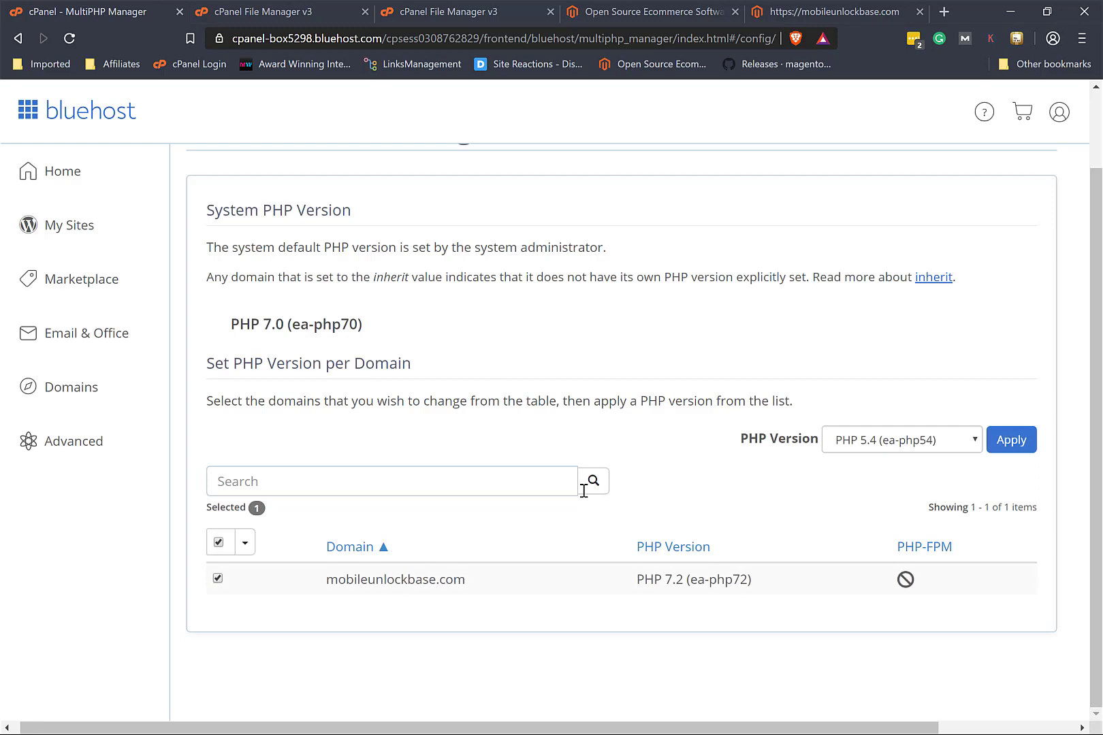
left_click(879, 441)
left_click(874, 595)
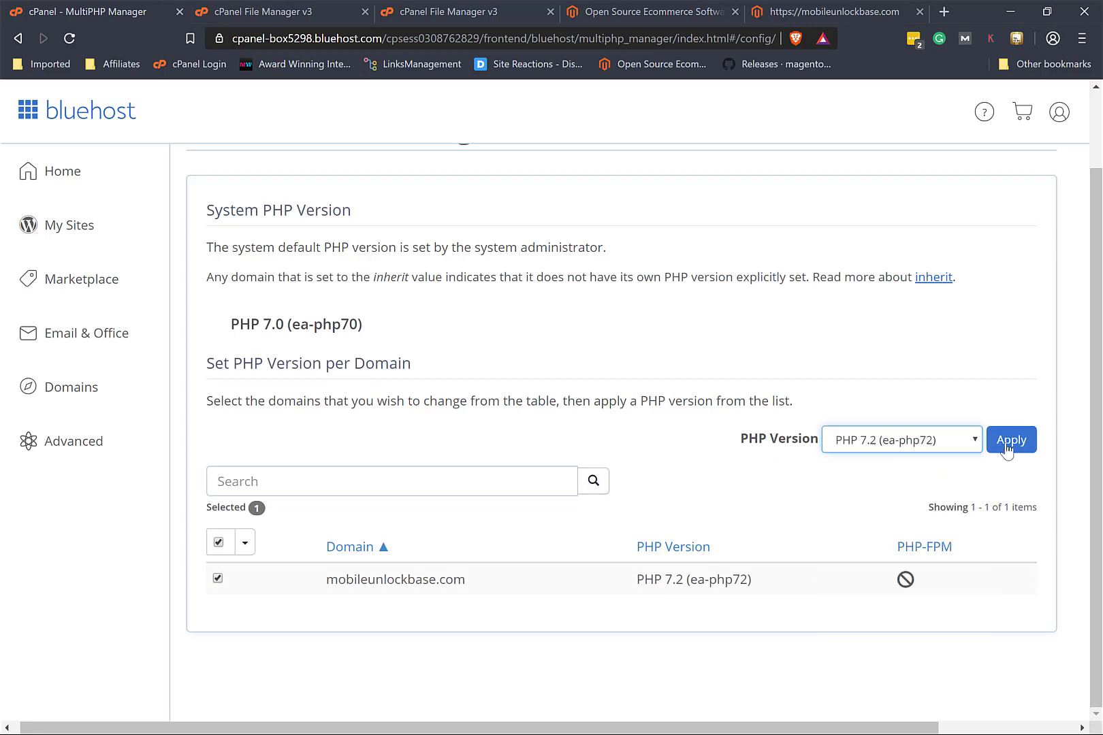
left_click(1013, 441)
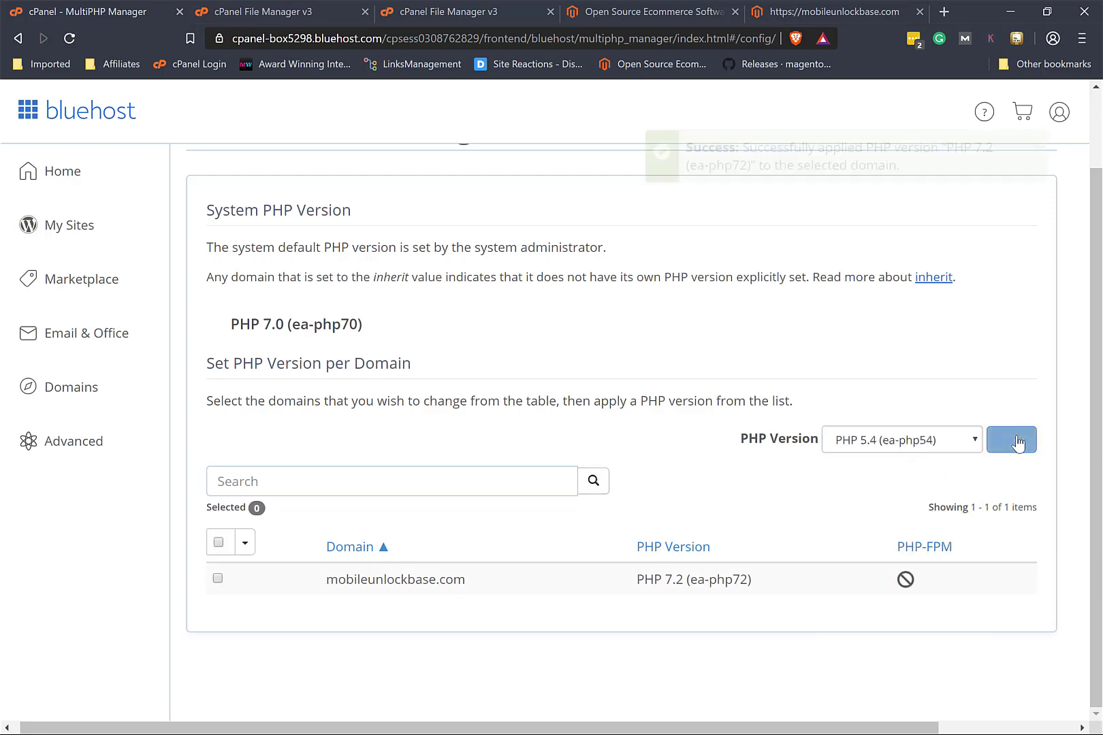
left_click(832, 11)
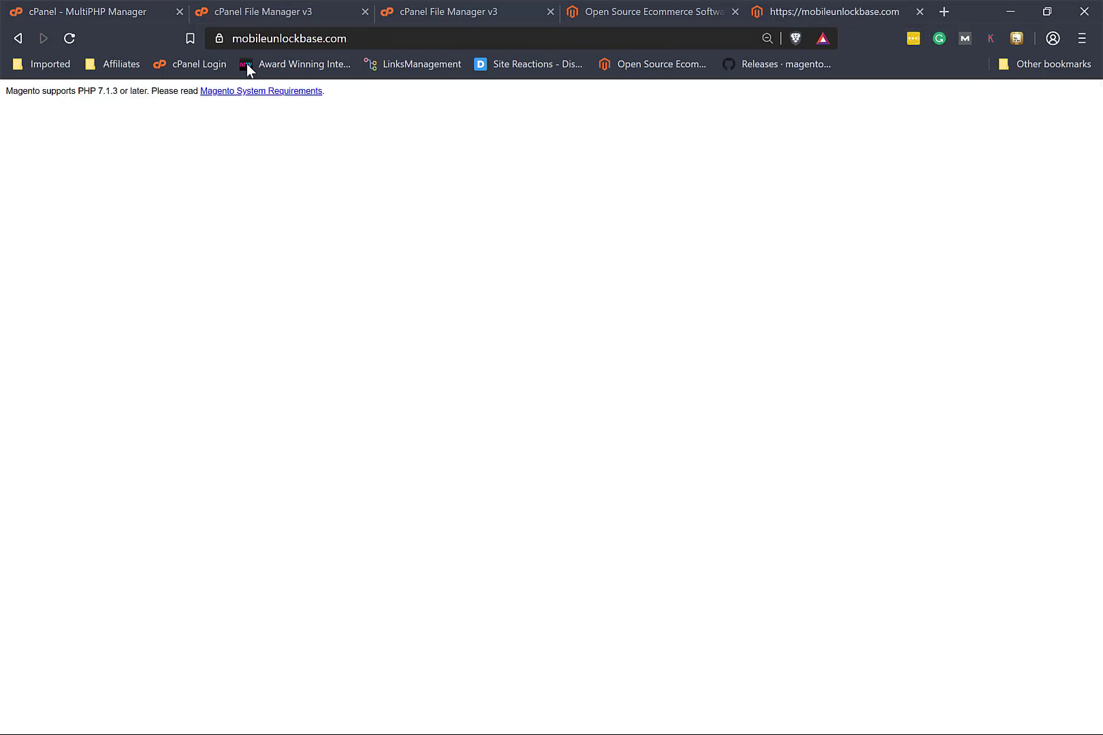
Step: Reload the store, agree to the terms, and pass the readiness check to reach Add a Database
left_click(60, 36)
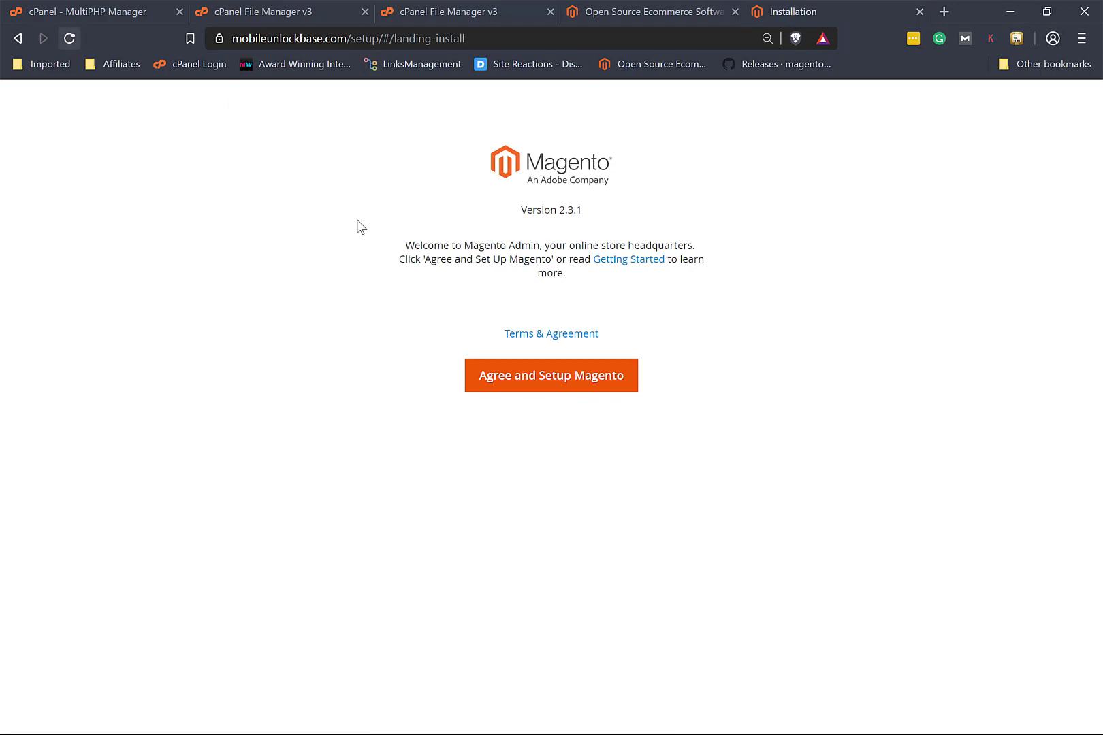
left_click(576, 384)
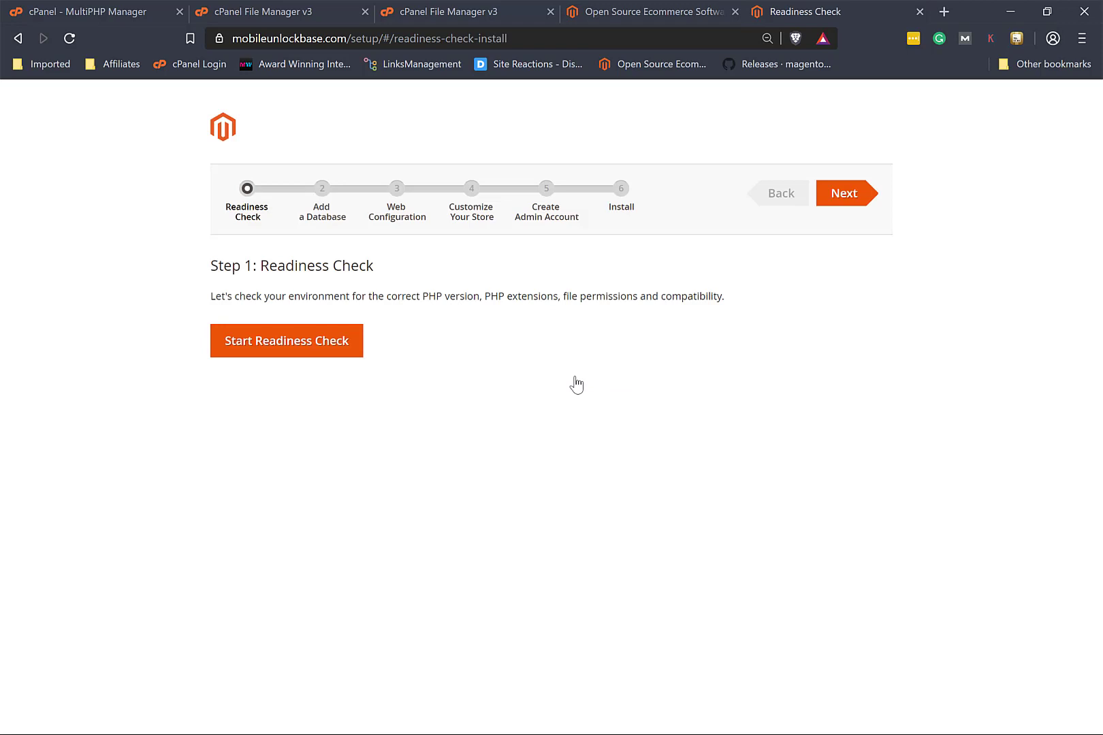
left_click(317, 347)
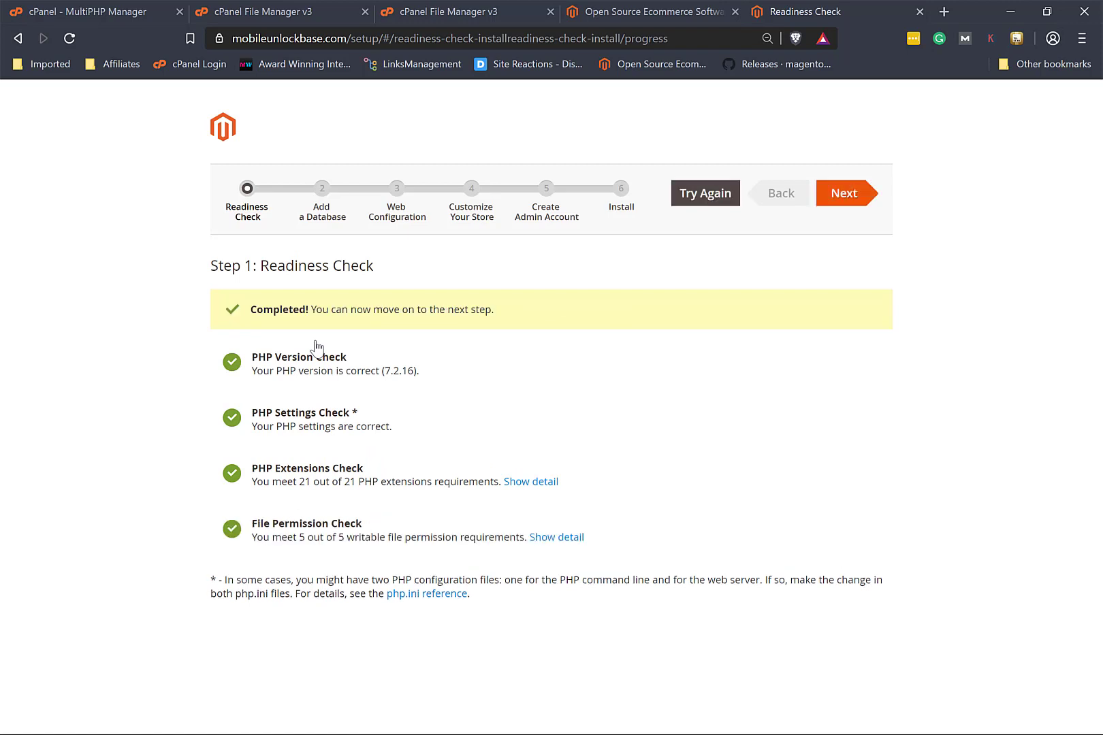
left_click(844, 194)
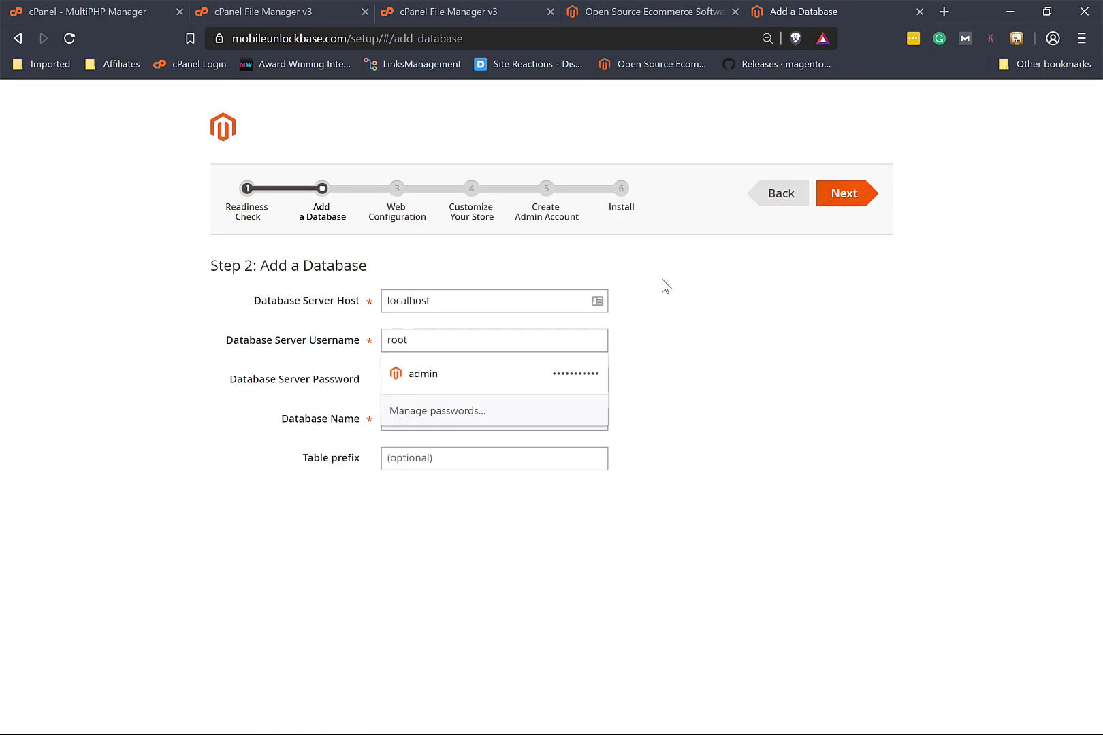
Step: Switch back through the cPanel tabs to the MultiPHP Manager page
left_click(449, 13)
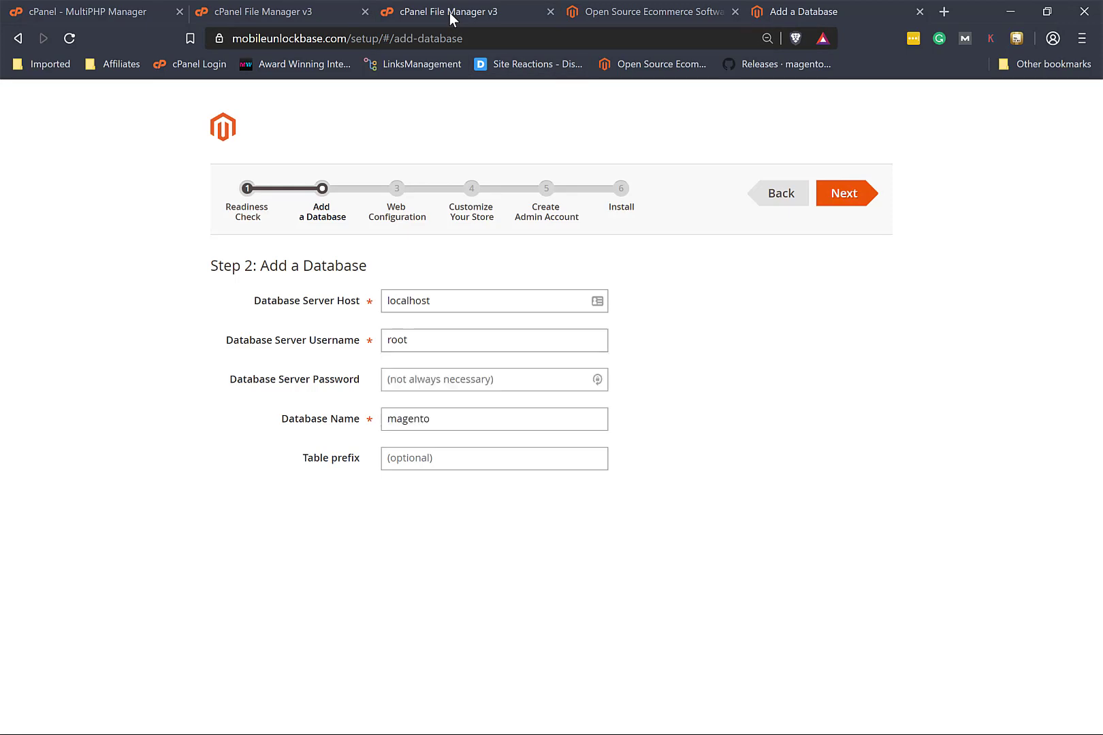
left_click(306, 9)
left_click(94, 9)
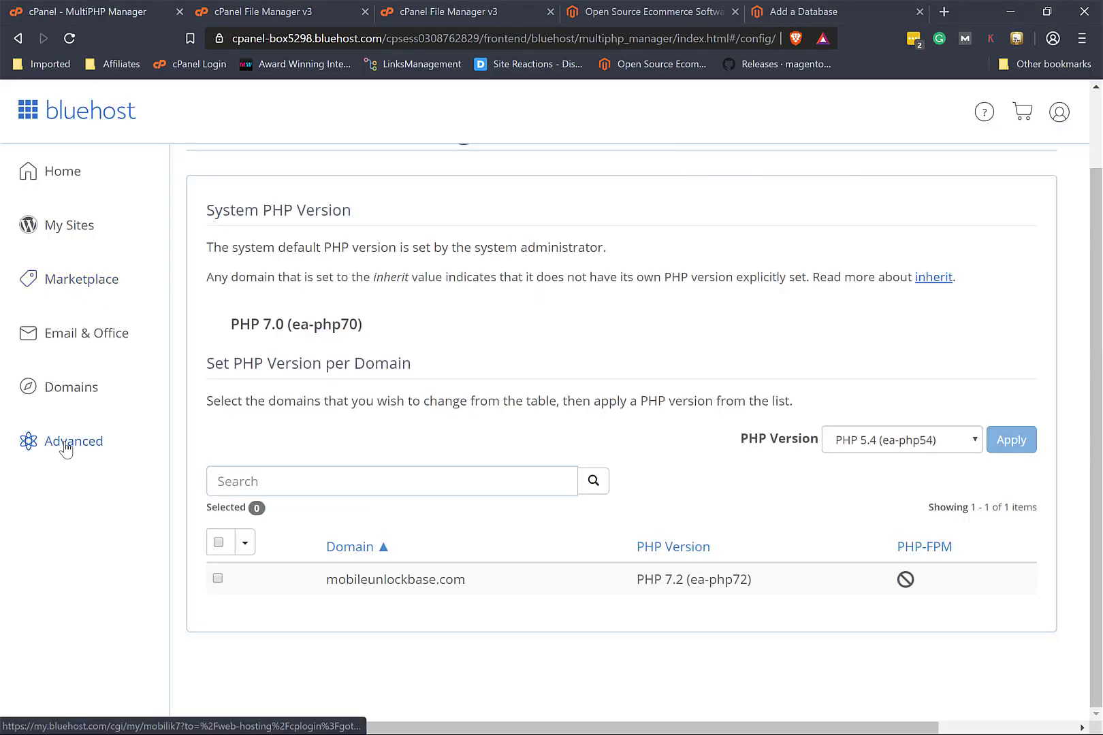
Step: Copy the full magento database name from cPanel's MySQL Databases list and return to the wizard
left_click(66, 449)
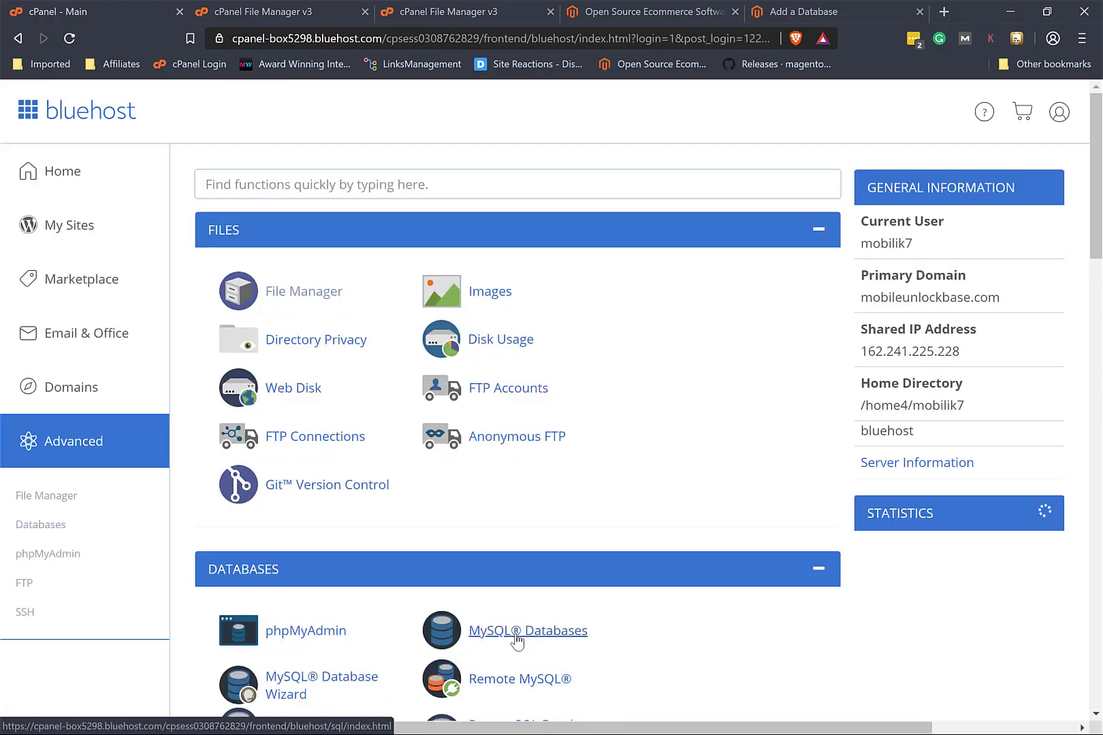
left_click(516, 637)
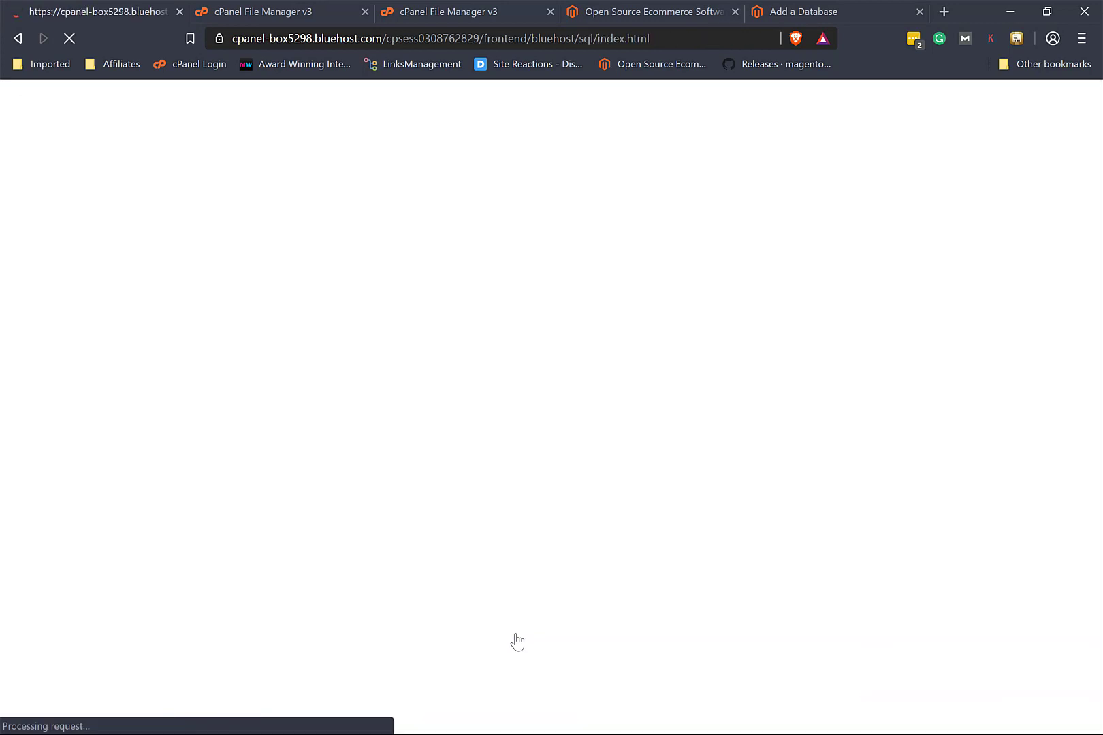
scroll(515, 640, "down", 5)
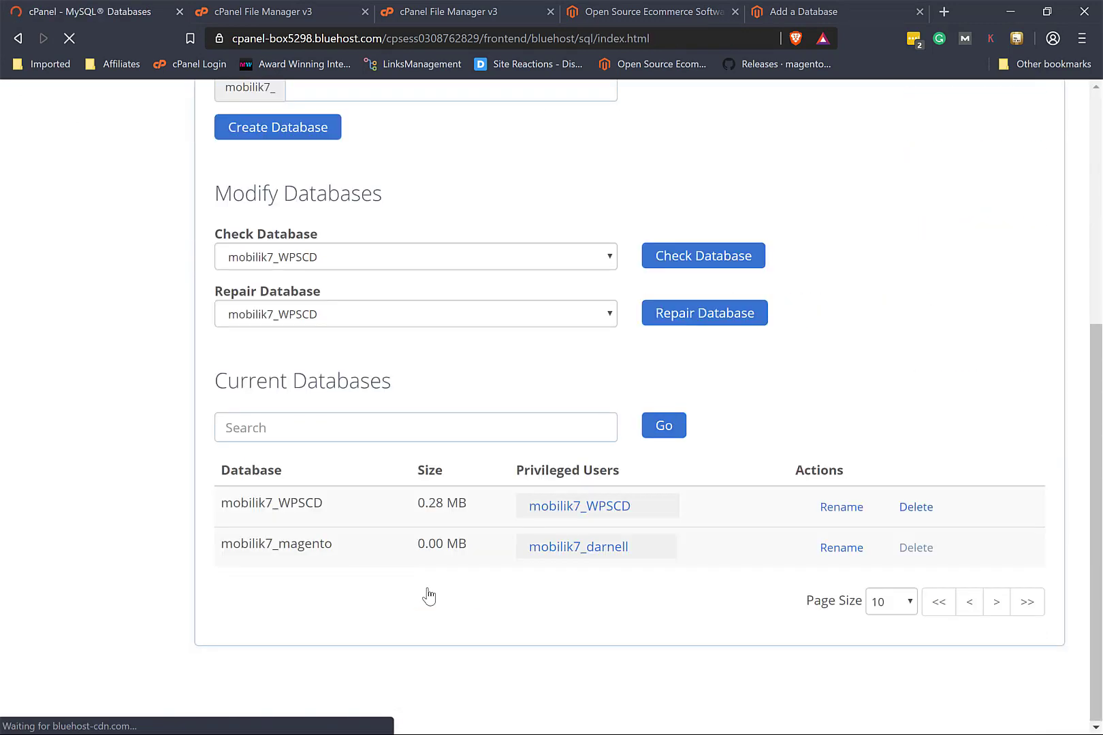
left_click_drag(332, 543, 223, 543)
key("ctrl+c")
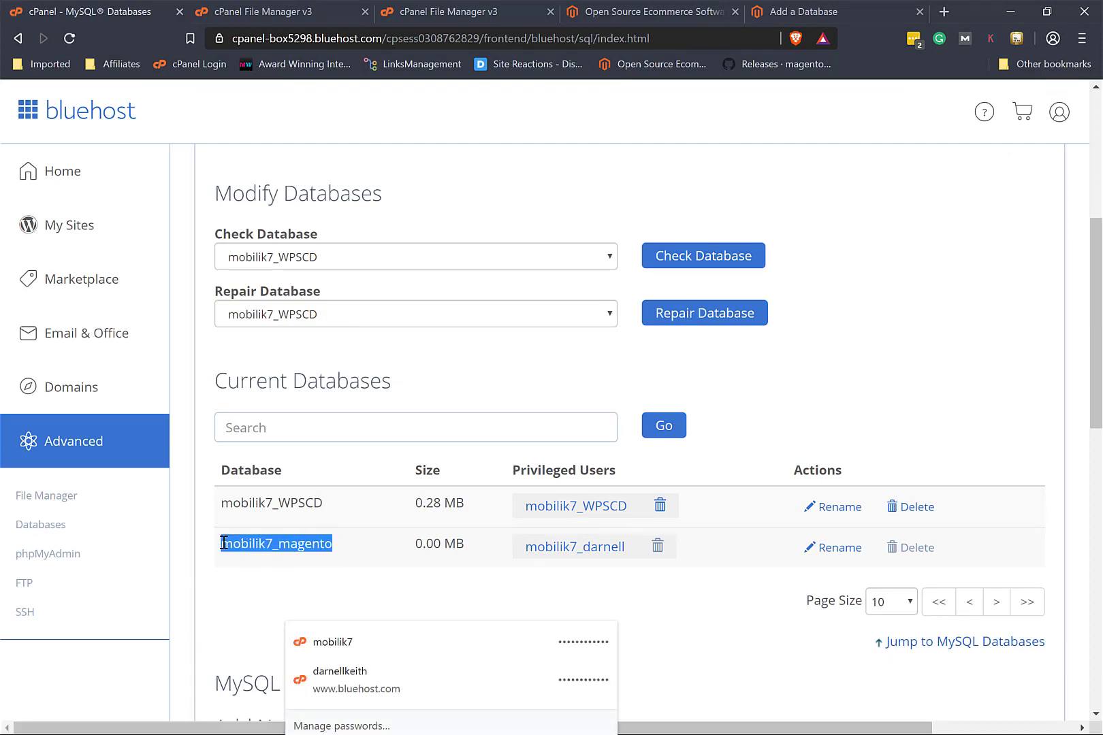
left_click(842, 11)
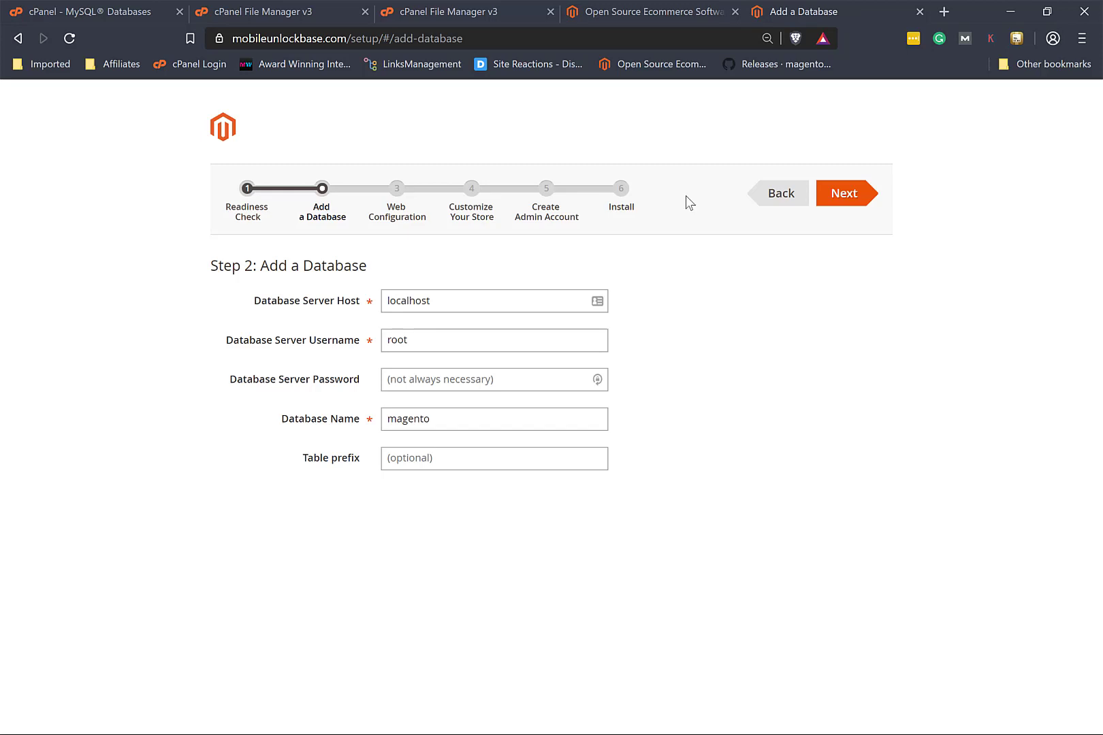
Step: Enter the pasted cPanel database name, the database username and its password, then continue
double_click(443, 419)
key("ctrl+v")
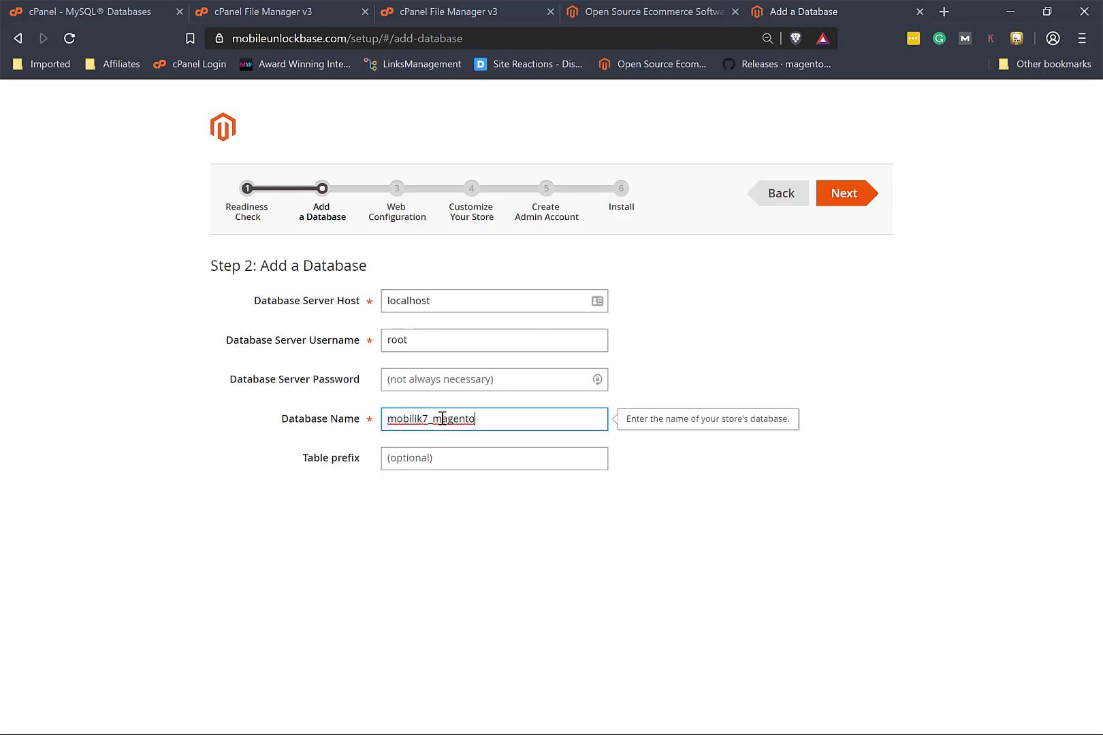
left_click(429, 340)
double_click(428, 340)
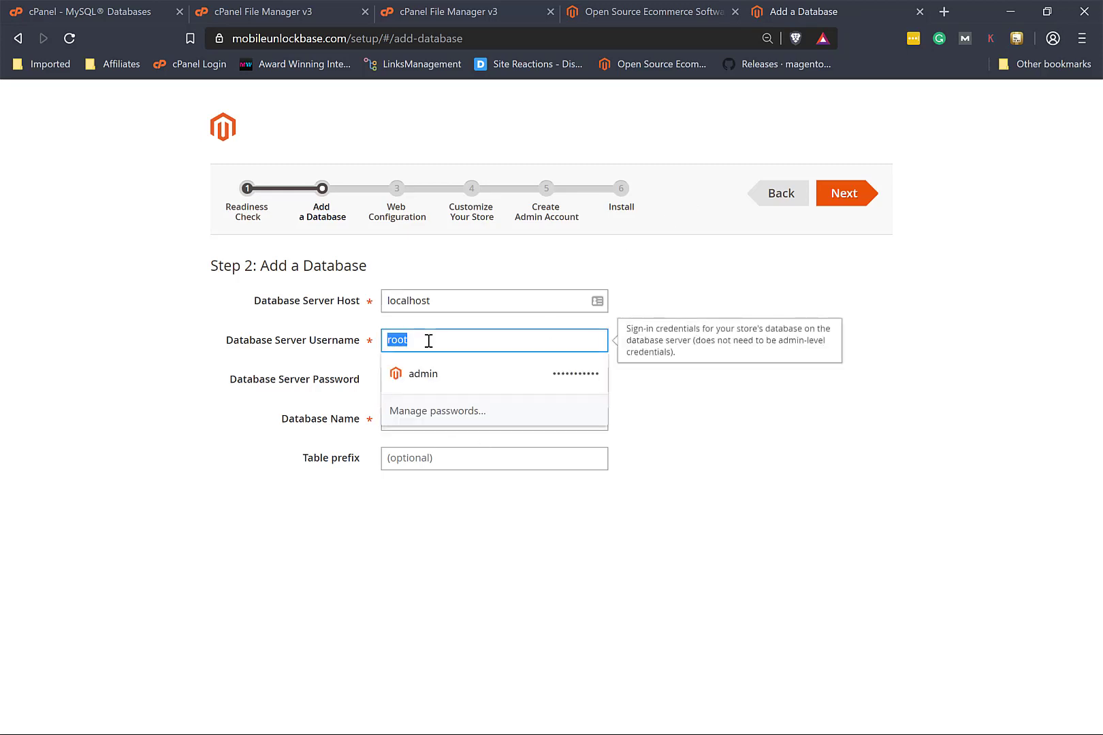
key("ctrl+v")
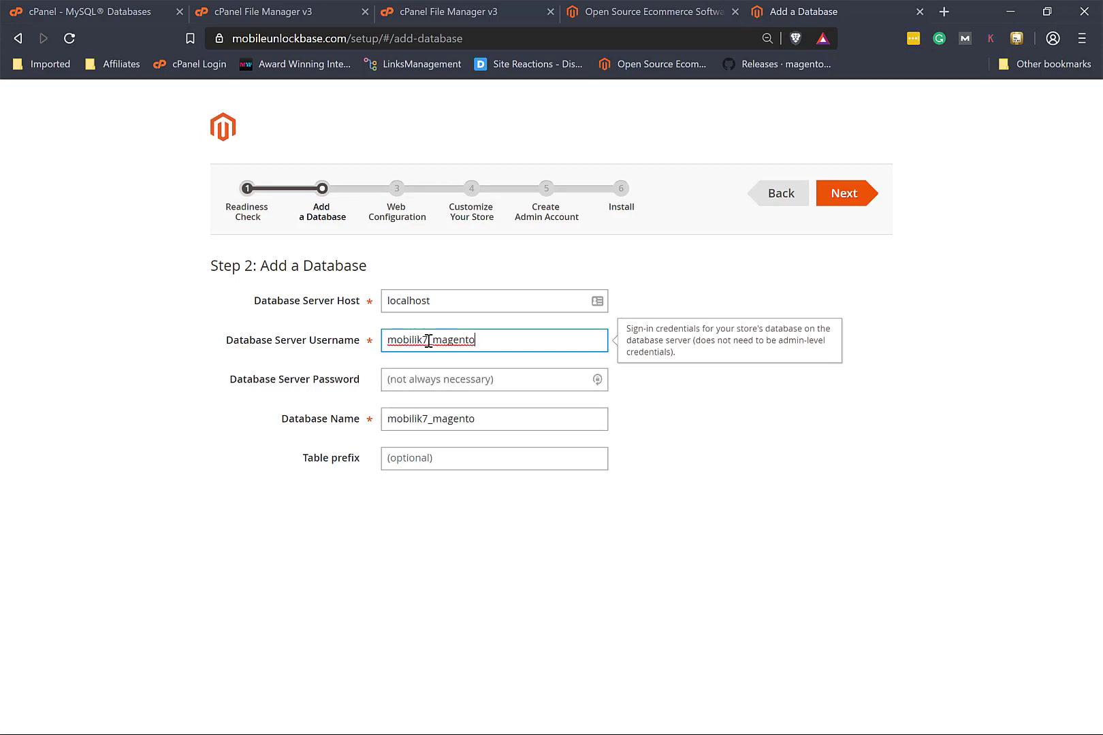
key("BackSpace")
key("BackSpace")
key("BackSpace")
key("BackSpace")
key("BackSpace")
key("BackSpace")
key("BackSpace")
type("darnell")
left_click(469, 378)
type("•••••••")
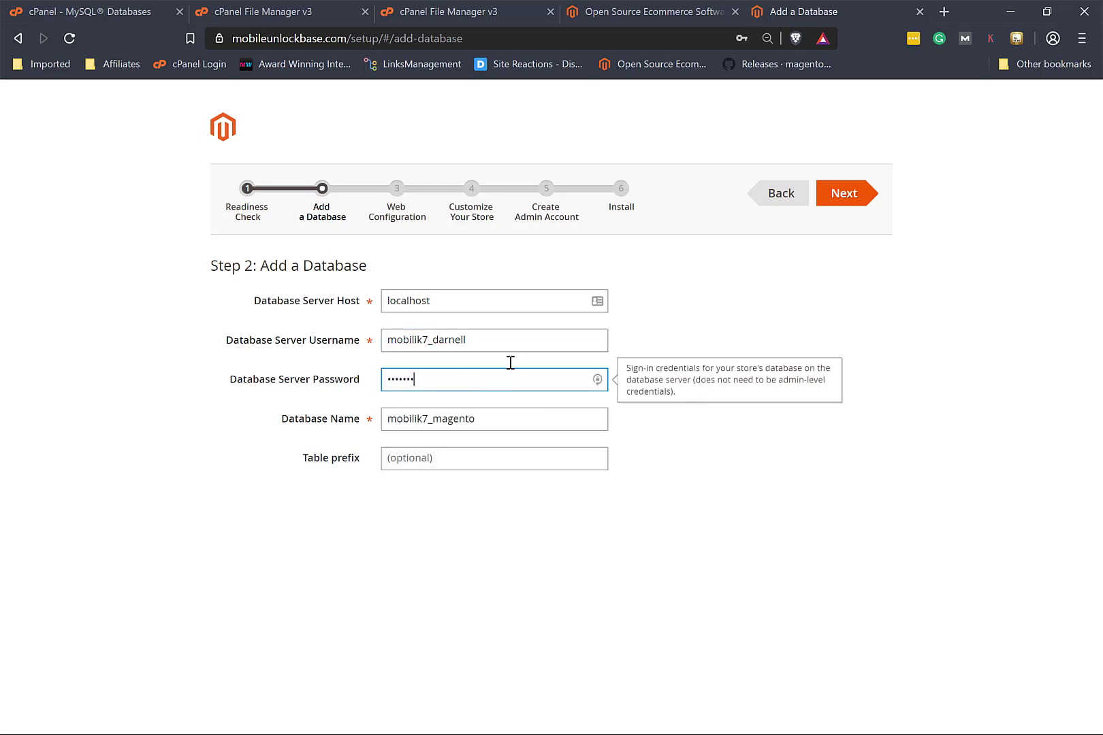
left_click(843, 202)
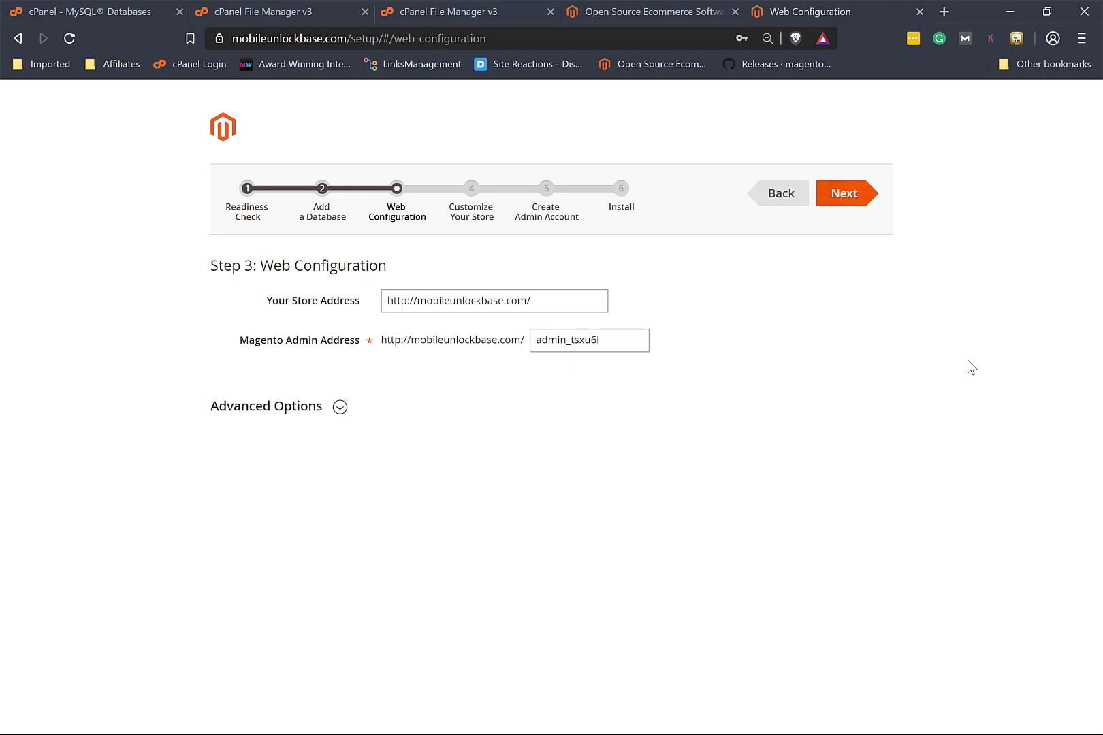
Step: Replace the random admin path suffix with 'login' so the address ends in admin_login
left_click(617, 338)
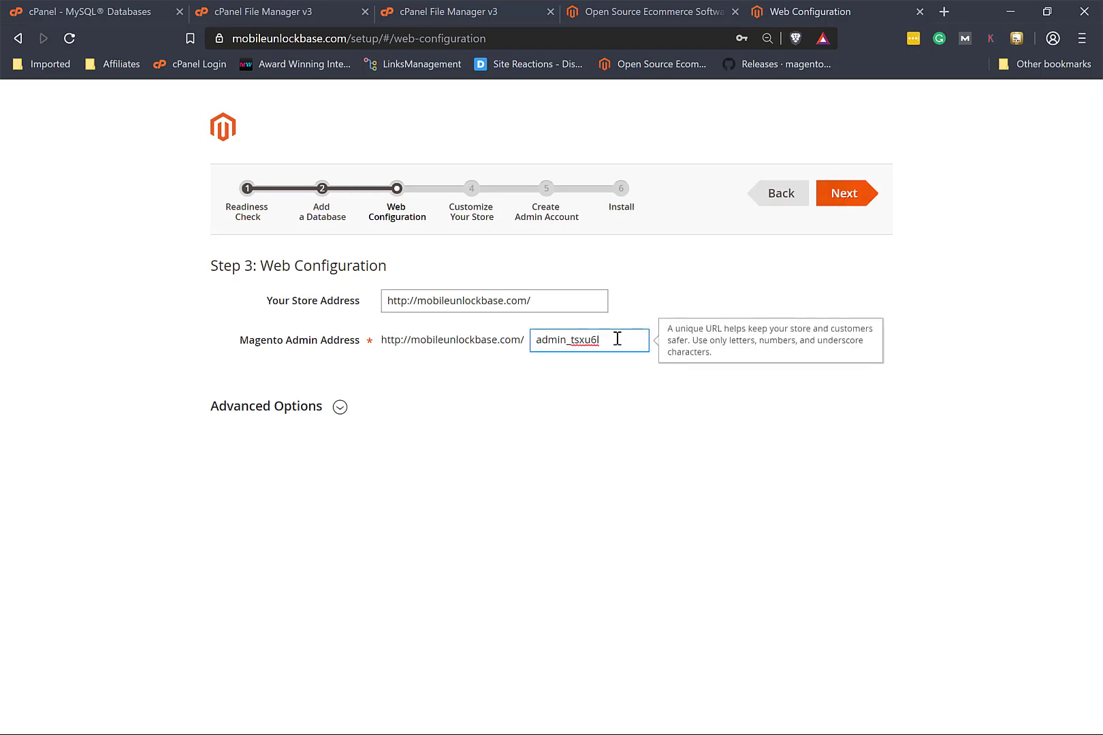
key("BackSpace")
key("BackSpace")
key("BackSpace")
key("BackSpace")
key("BackSpace")
key("BackSpace")
type("login")
Step: Under Advanced Options, enable HTTPS for the Magento Storefront and Magento Admin, then continue
left_click(339, 408)
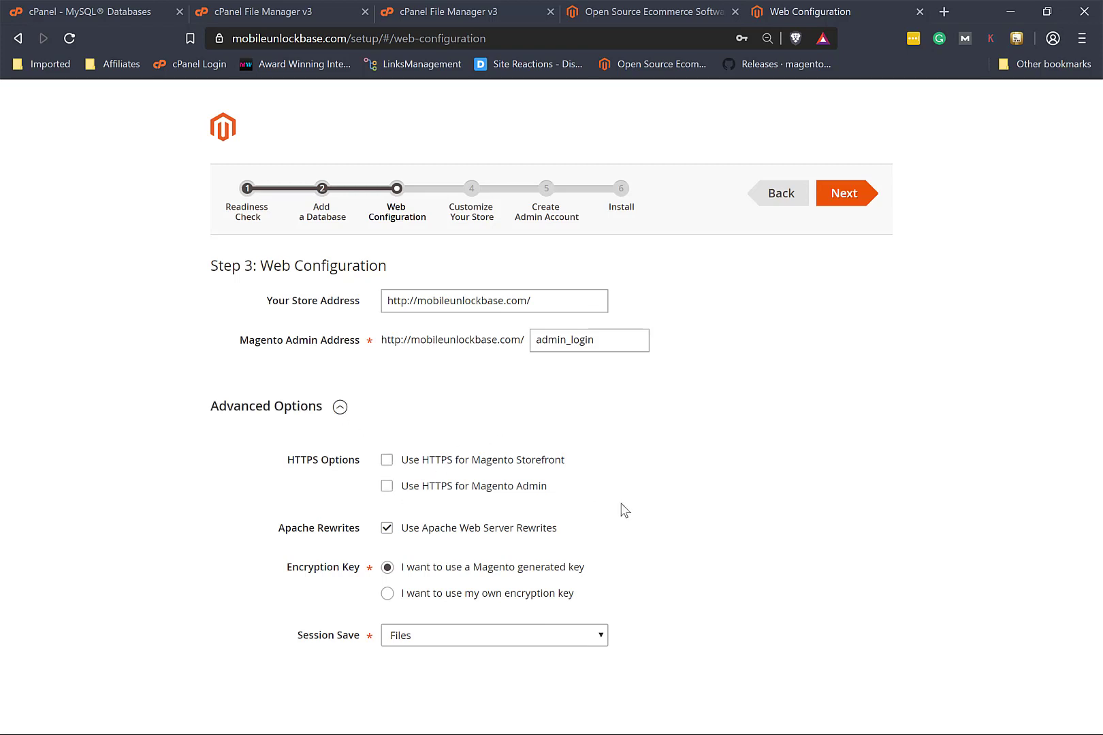
left_click(387, 460)
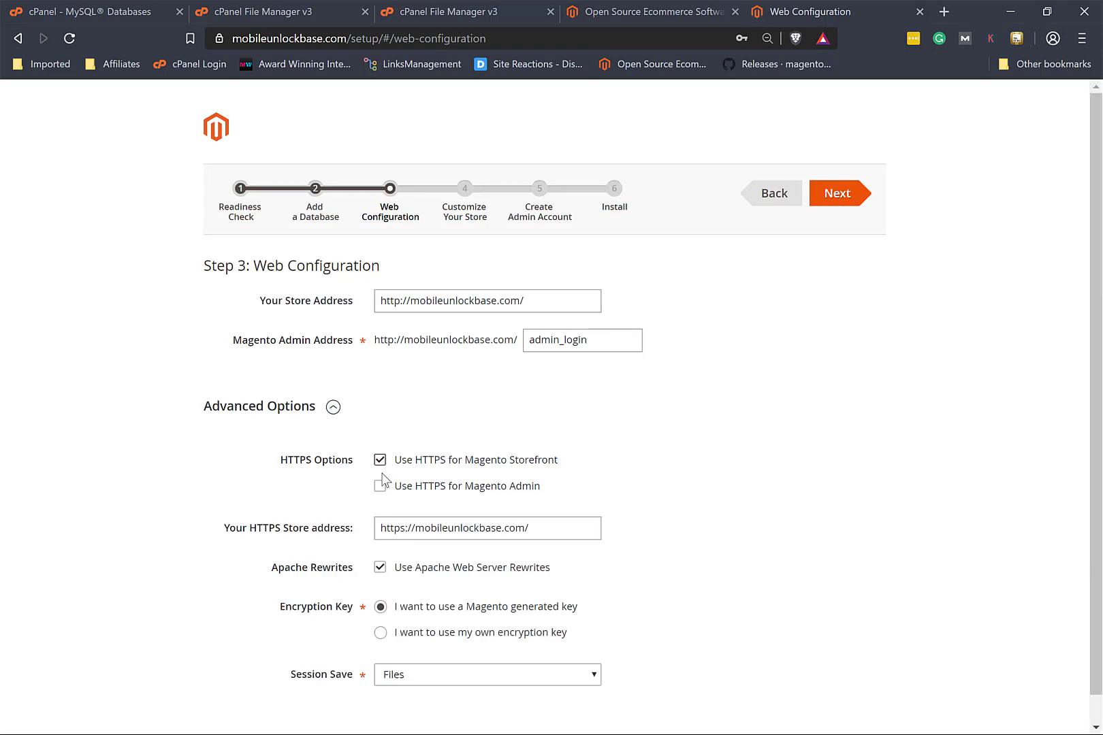
left_click(379, 489)
left_click(828, 204)
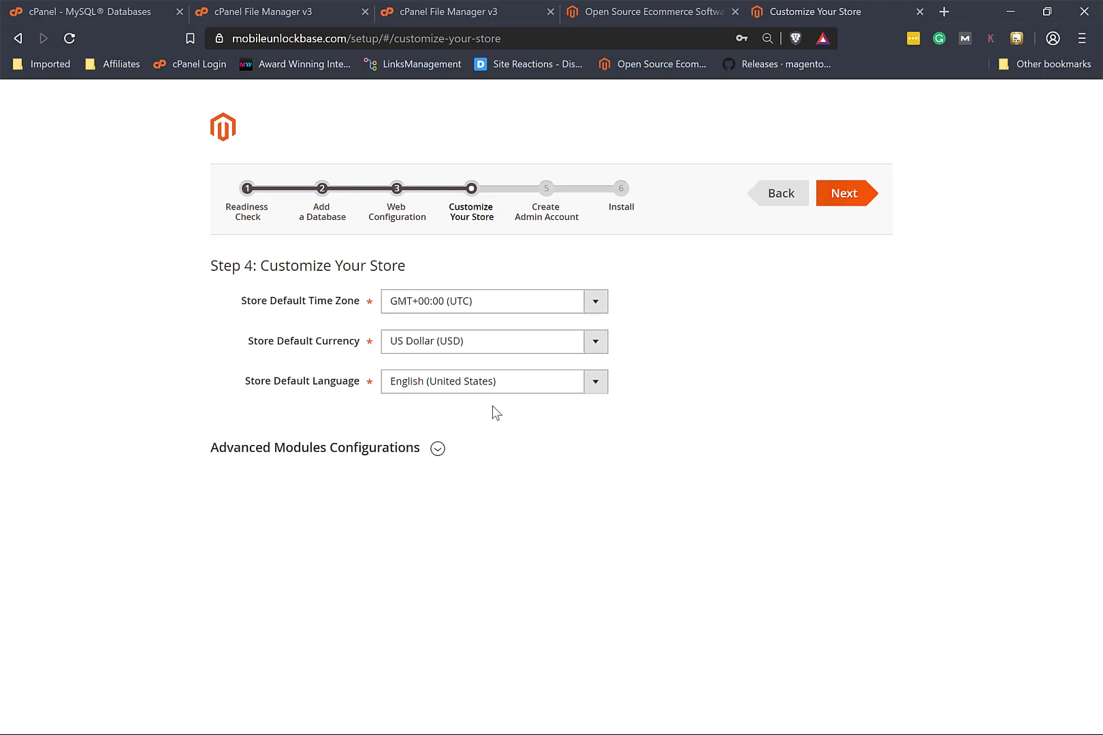
Step: Review the Advanced Modules list with all 205 modules left selected, then continue
left_click(438, 449)
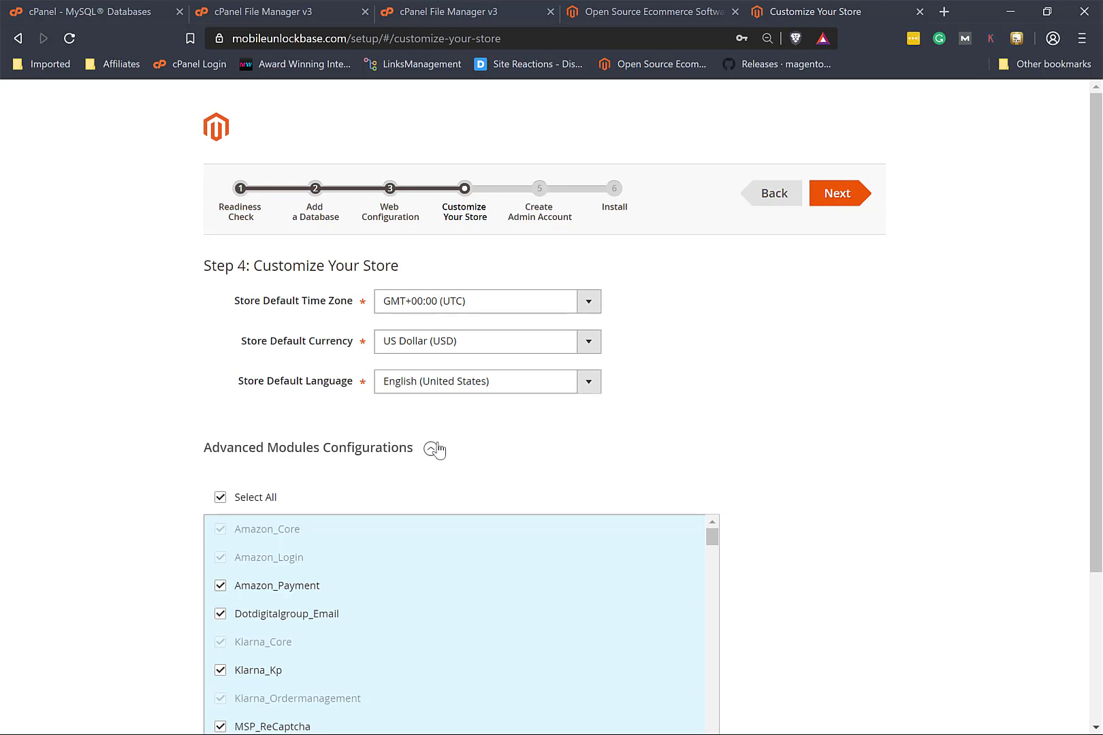
scroll(454, 619, "down", 5)
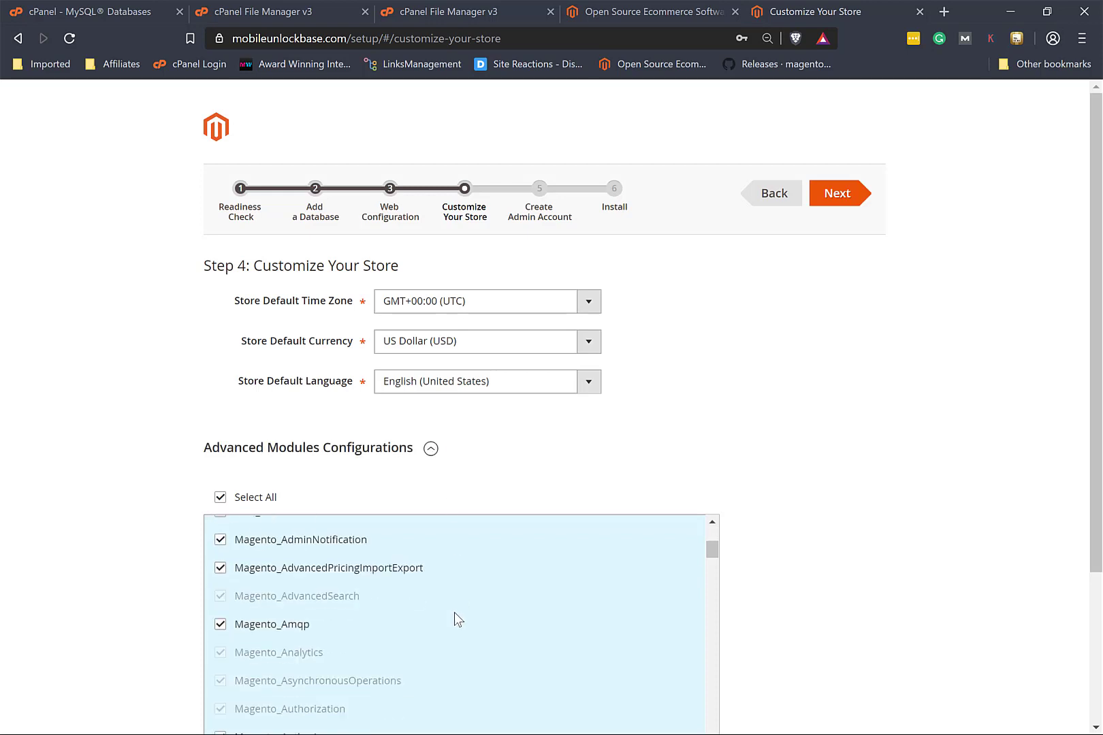
scroll(454, 614, "down", 12)
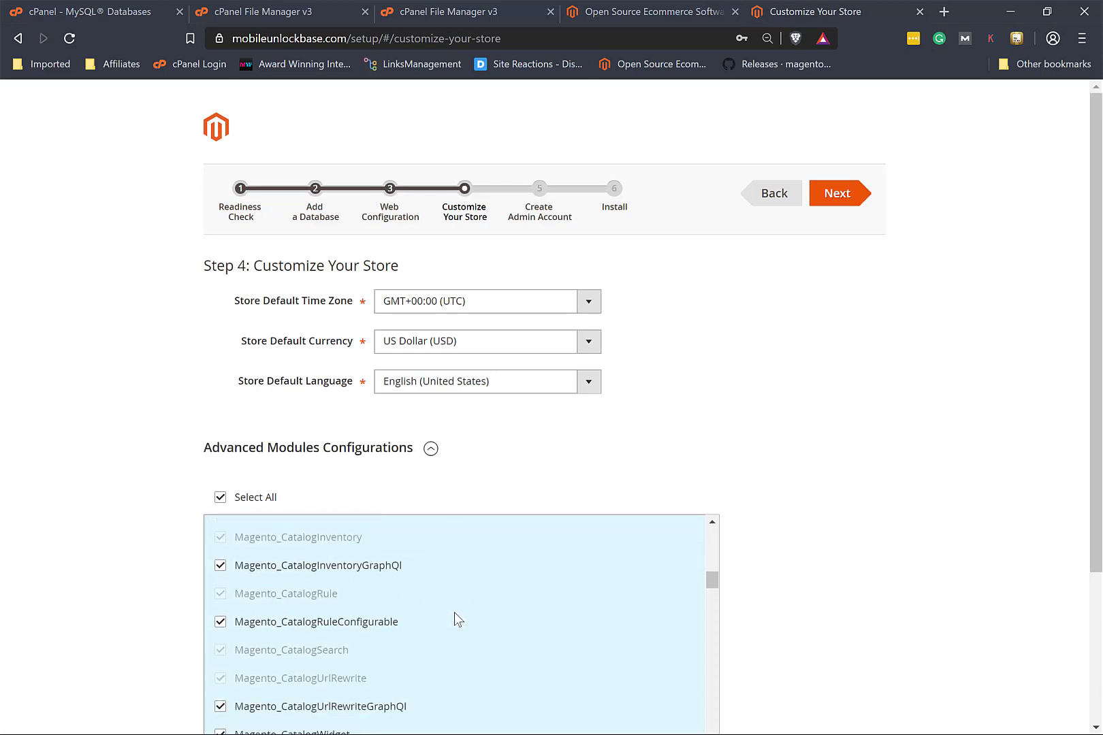
scroll(455, 612, "down", 10)
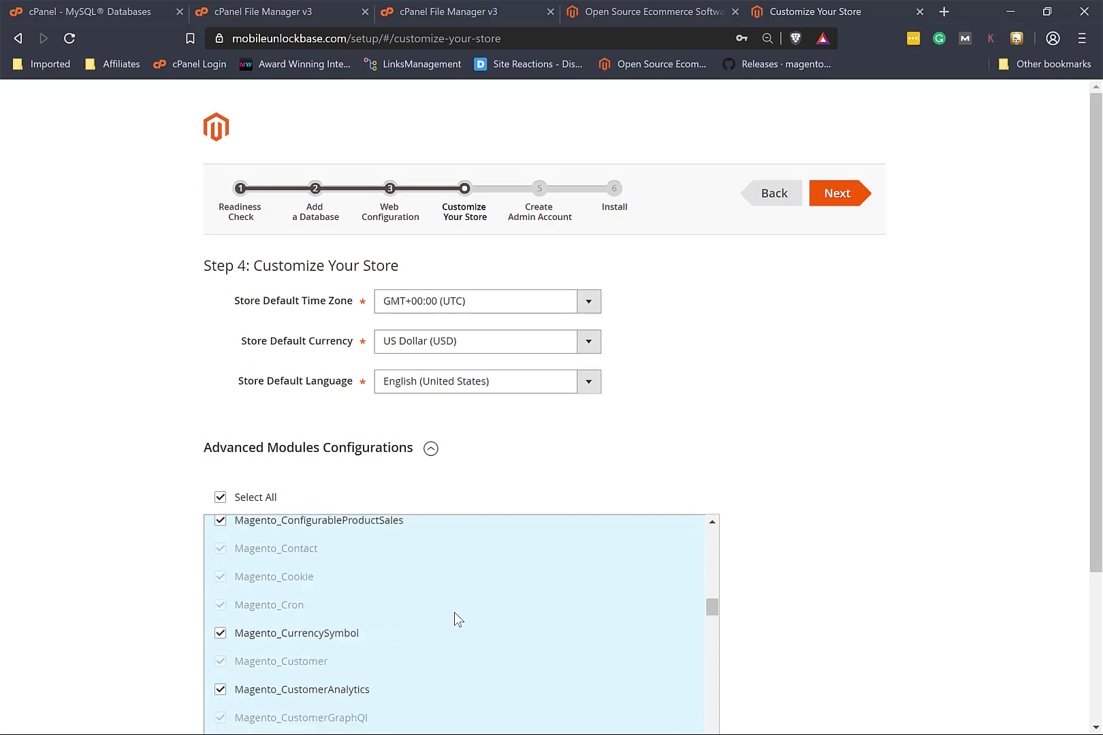
scroll(455, 613, "down", 5)
scroll(842, 590, "down", 3)
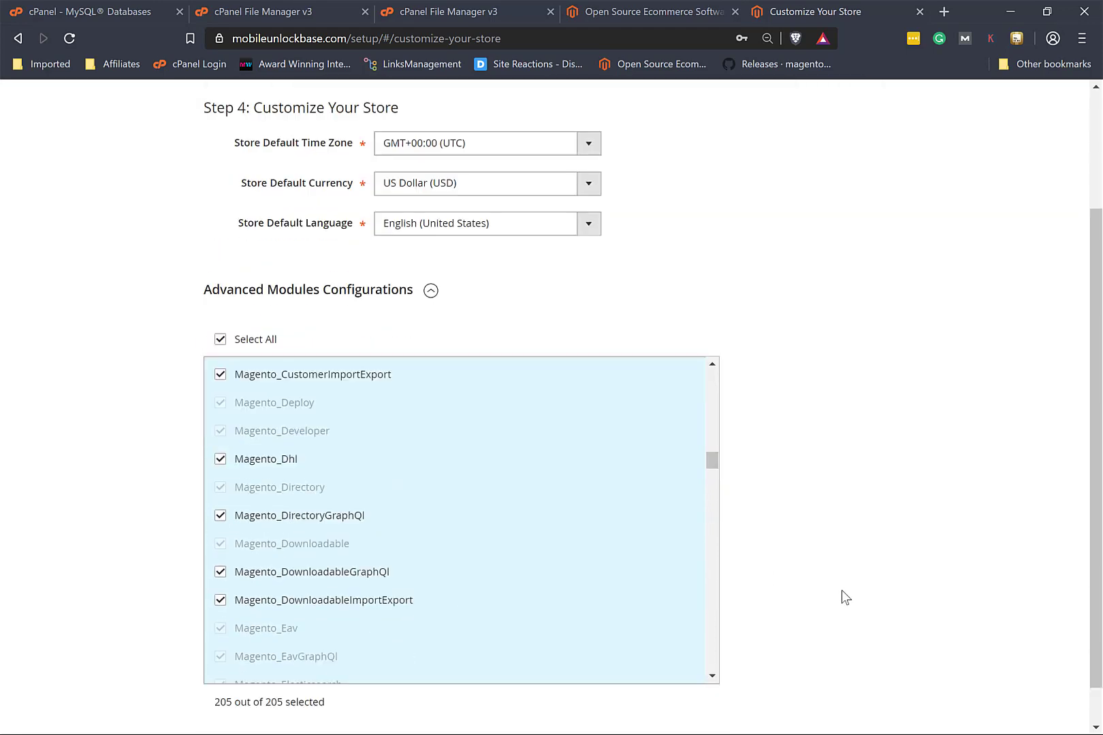
scroll(574, 515, "down", 6)
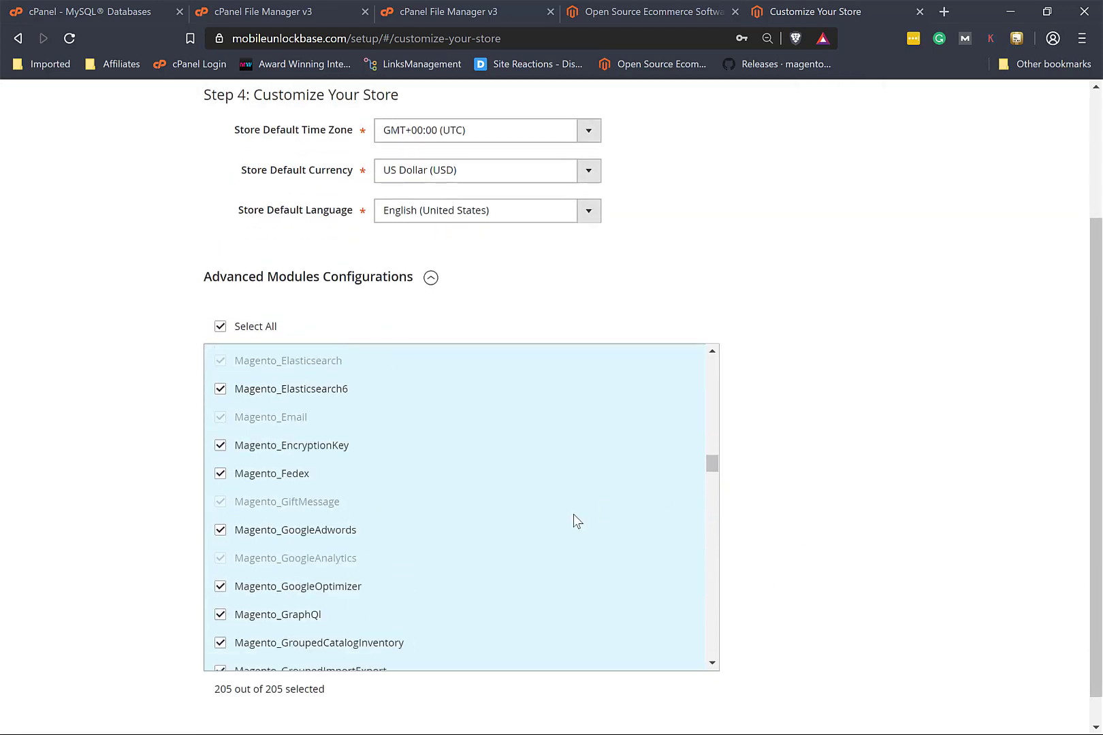
scroll(574, 515, "down", 8)
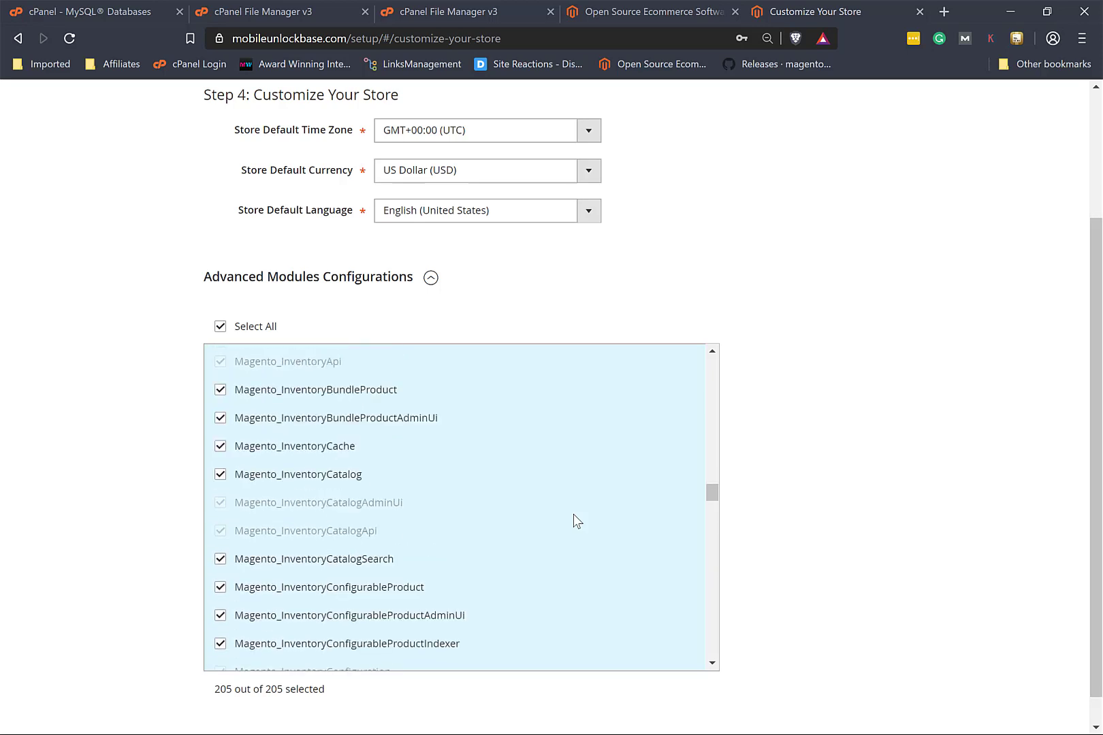
scroll(573, 515, "down", 10)
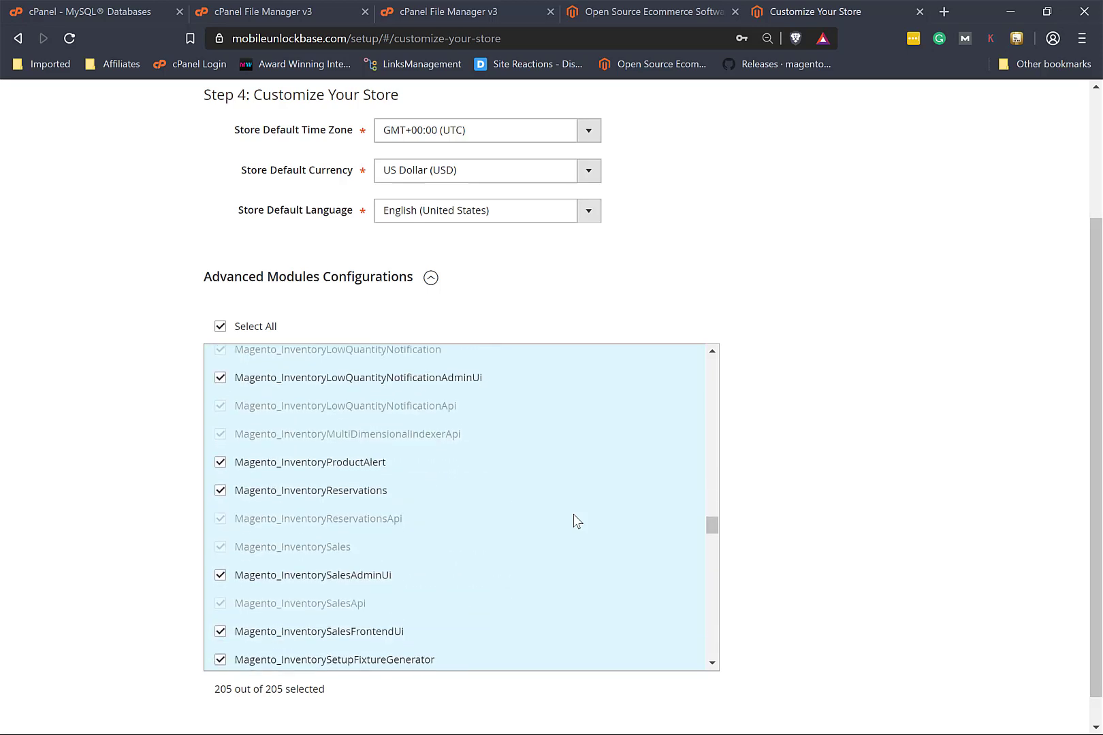
scroll(871, 337, "up", 3)
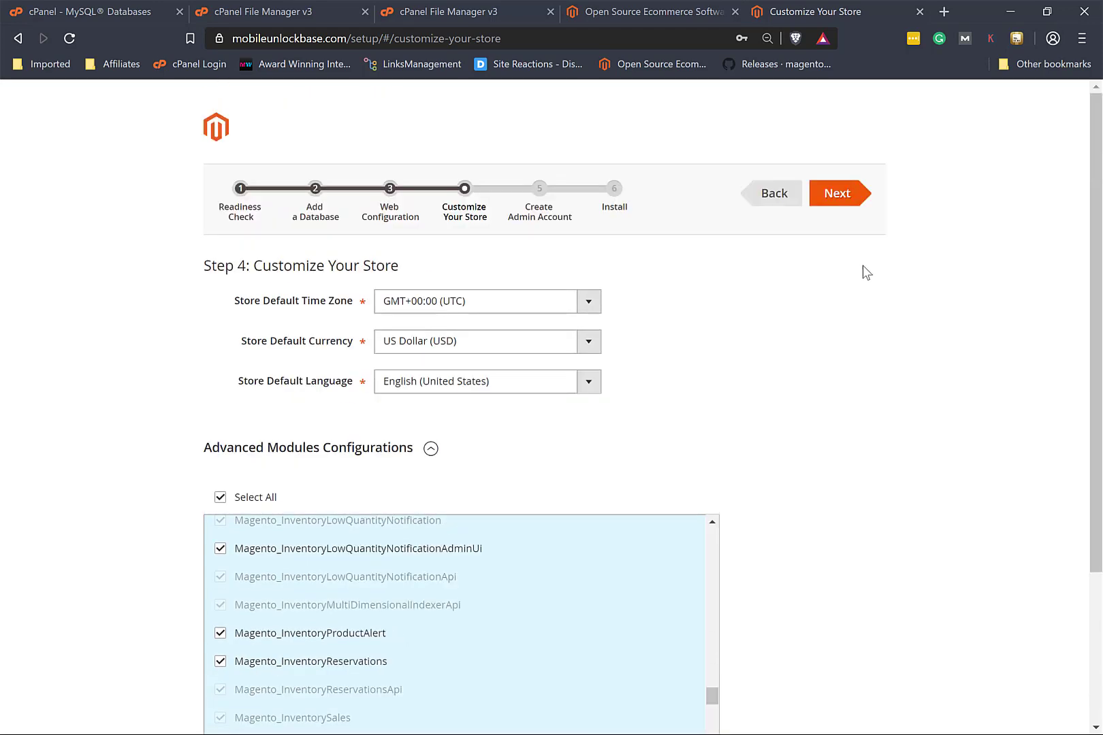
left_click(839, 193)
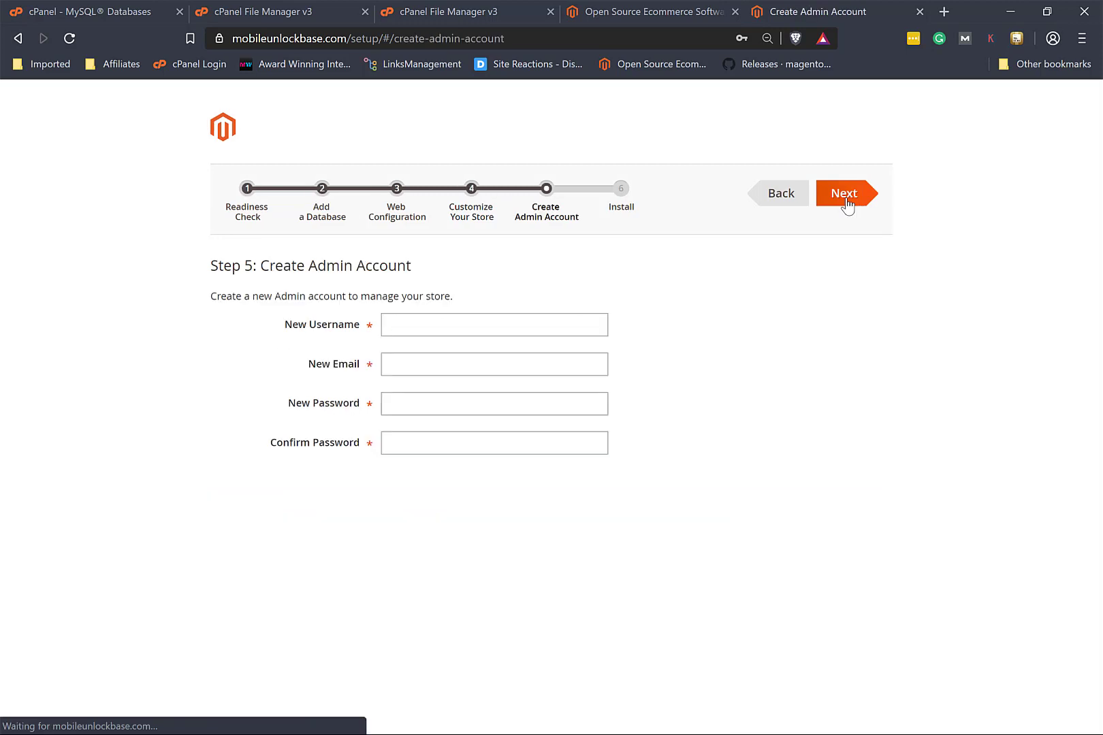
Step: Create the admin account with username admin, an e-mail address and a confirmed password
left_click(383, 320)
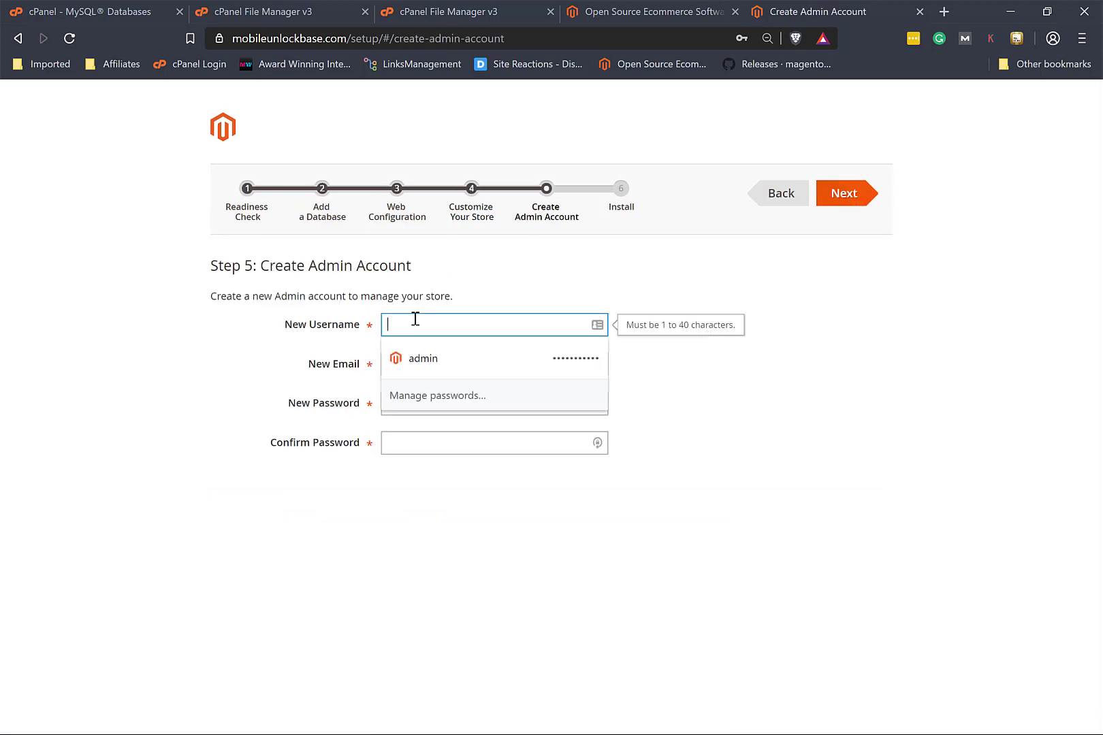
type("admin")
key("Tab")
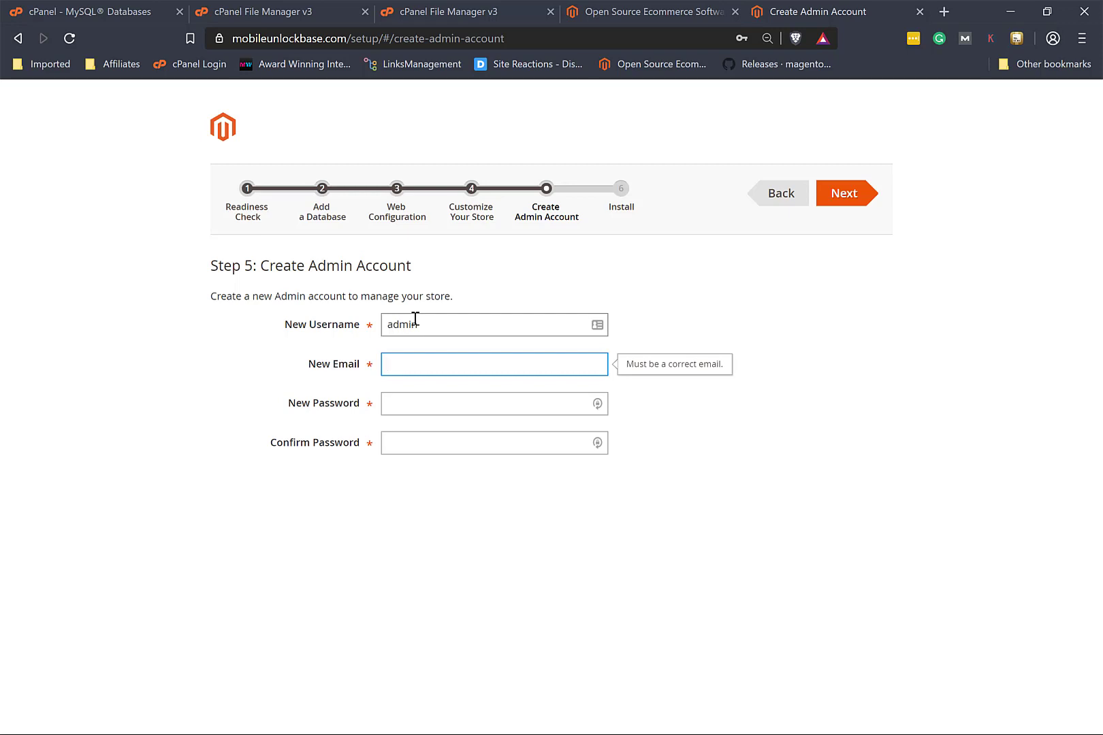
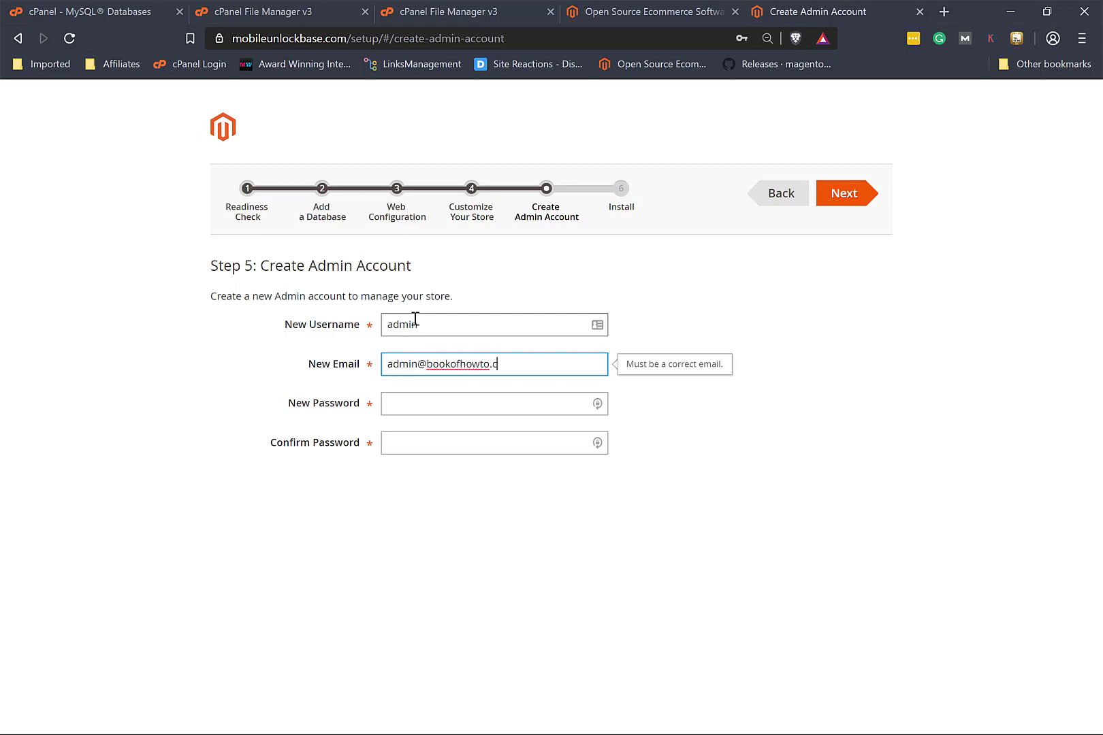
key("Tab")
type("admin12")
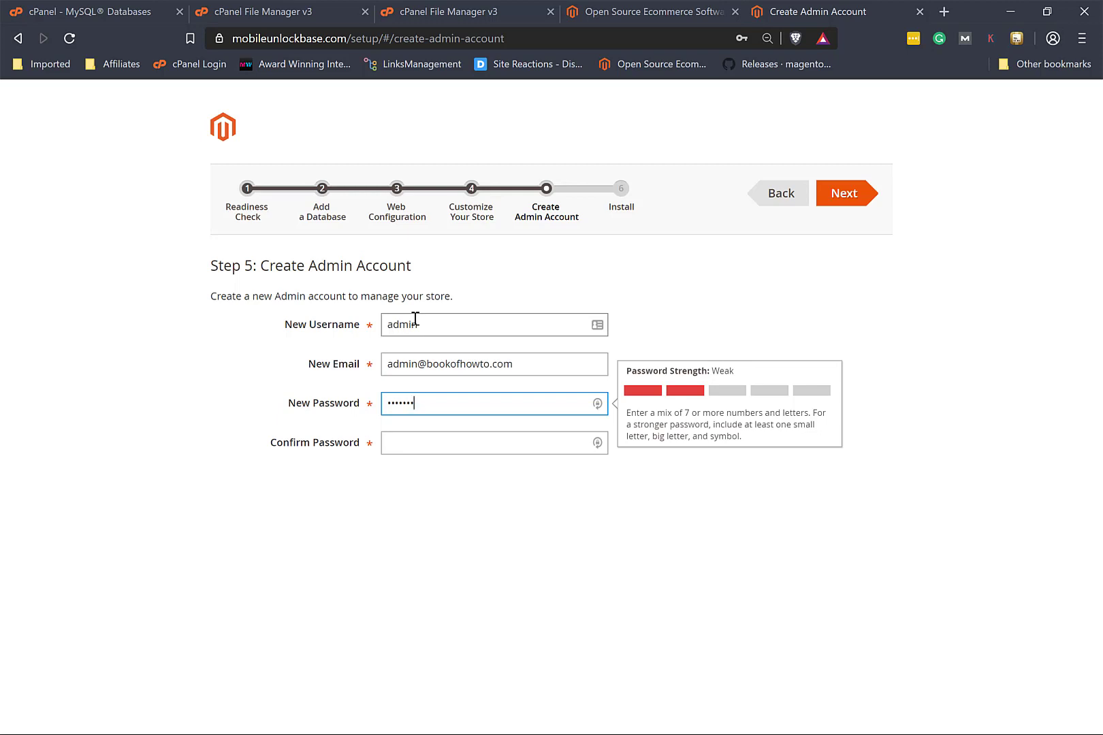
type("3456")
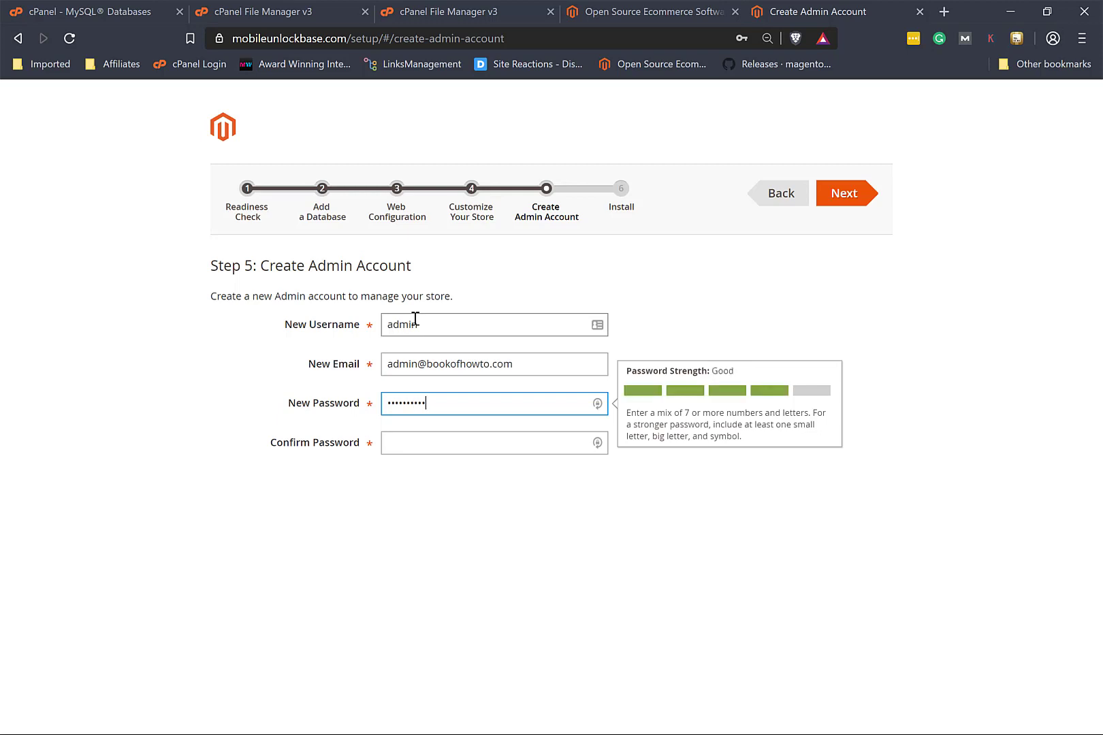
left_click(424, 447)
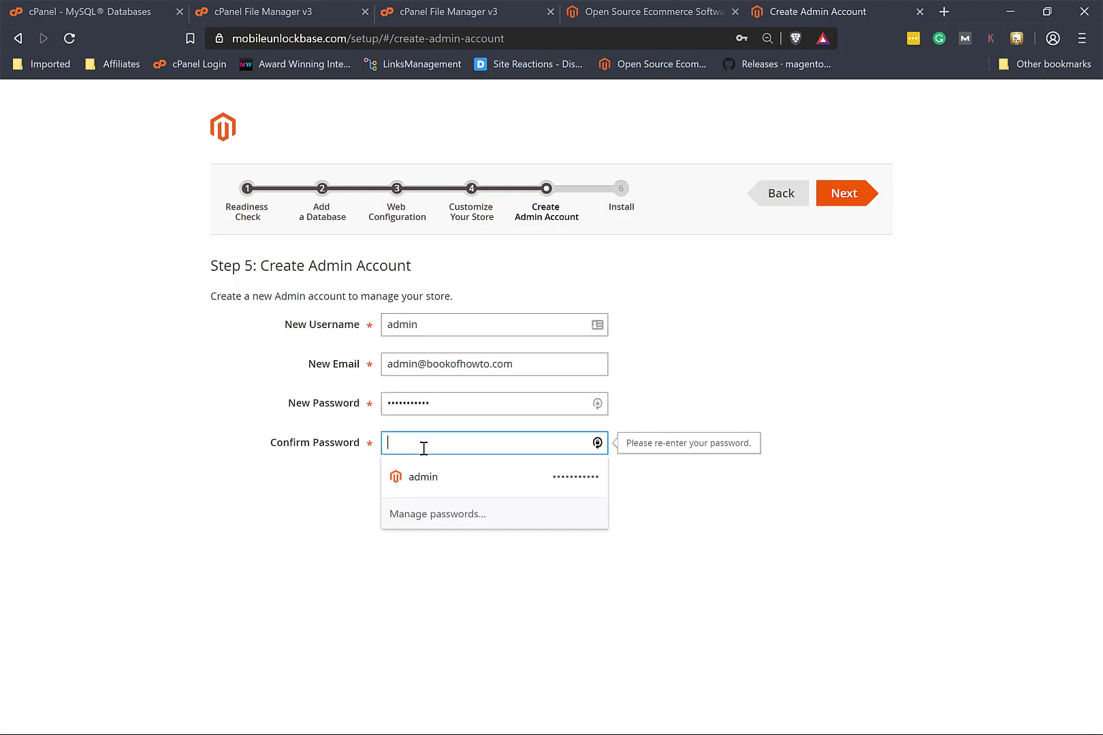
type("admin123456")
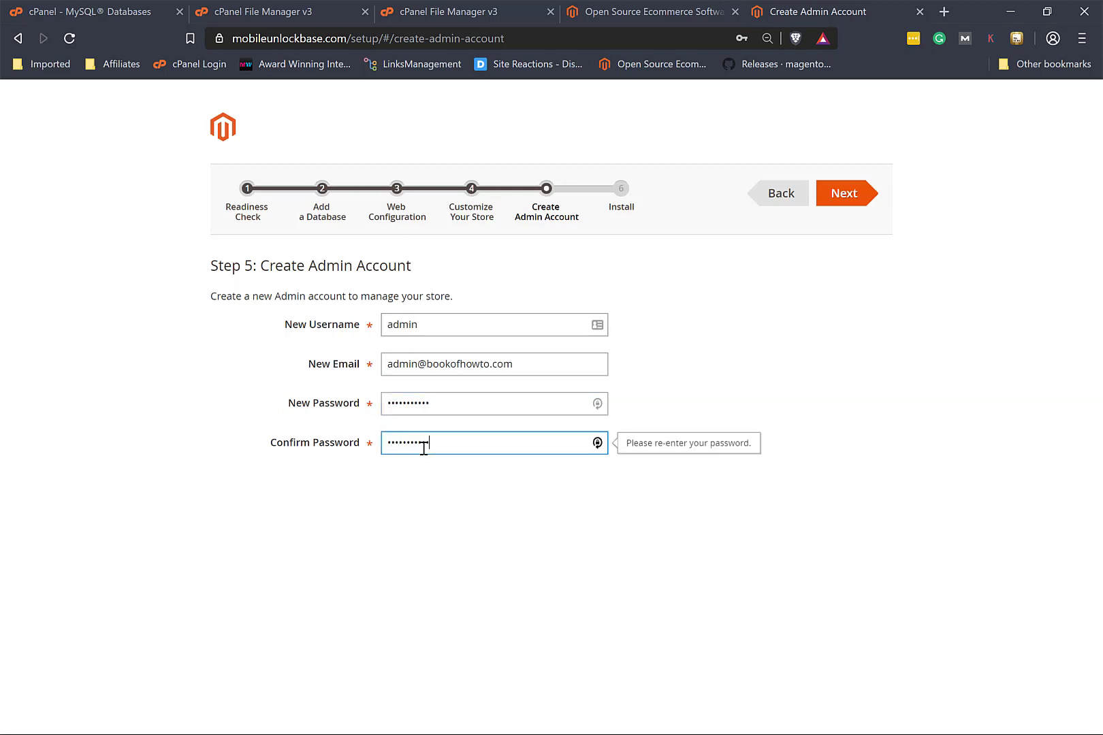
left_click(847, 196)
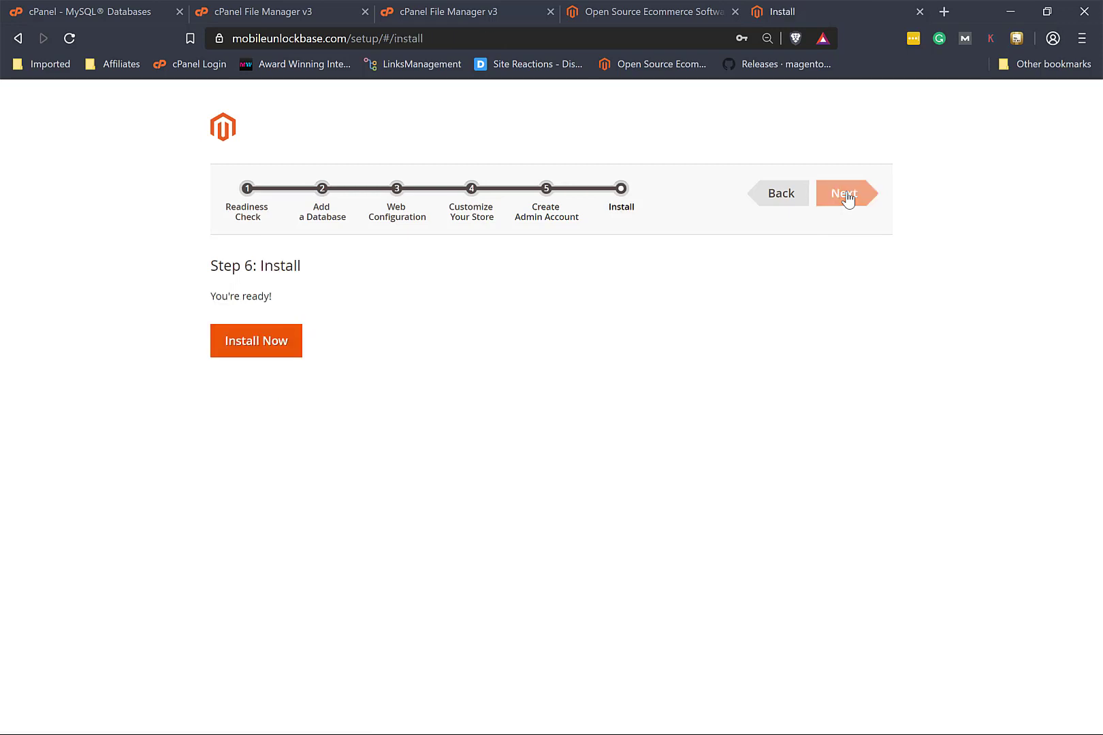
Step: Run Install Now and, after the Success summary, launch the Magento Admin
left_click(254, 344)
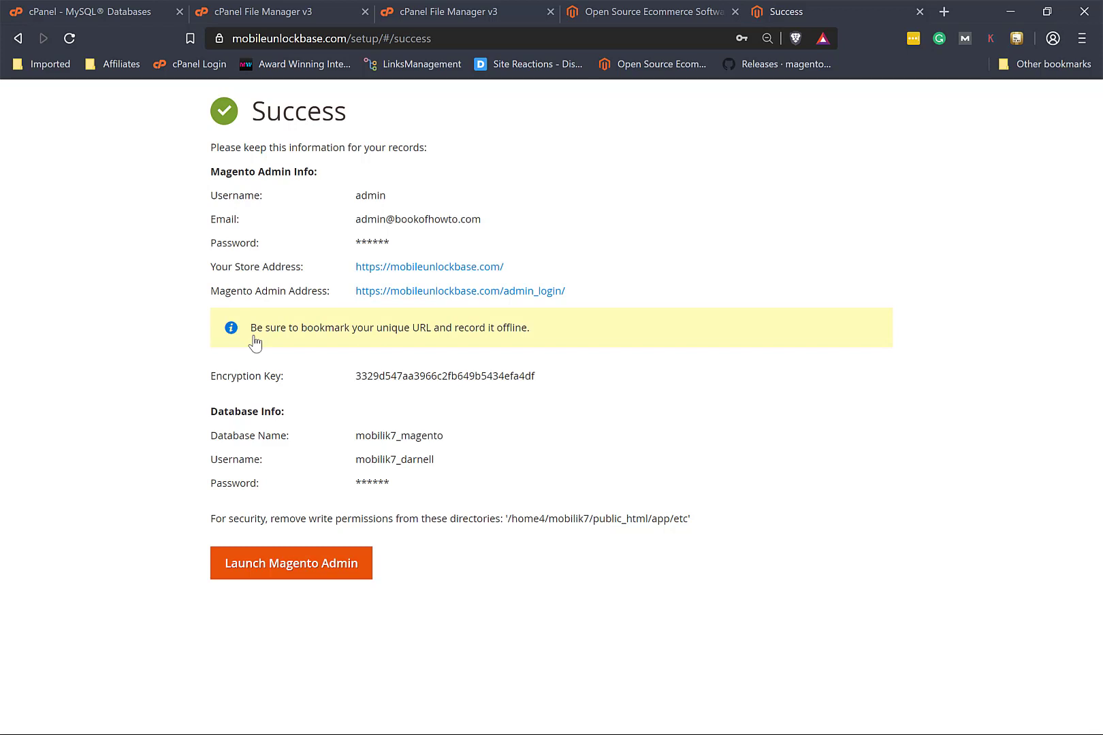
left_click(275, 570)
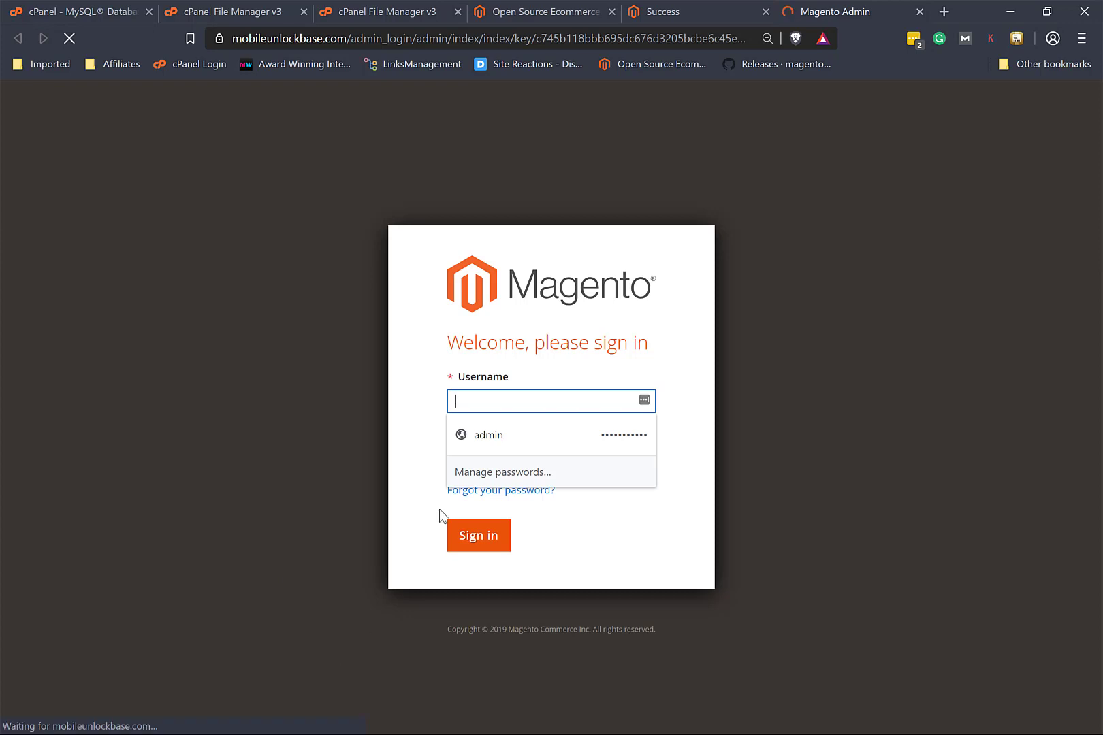
Step: Sign in to Magento Admin using the browser's saved 'admin' login
left_click(485, 435)
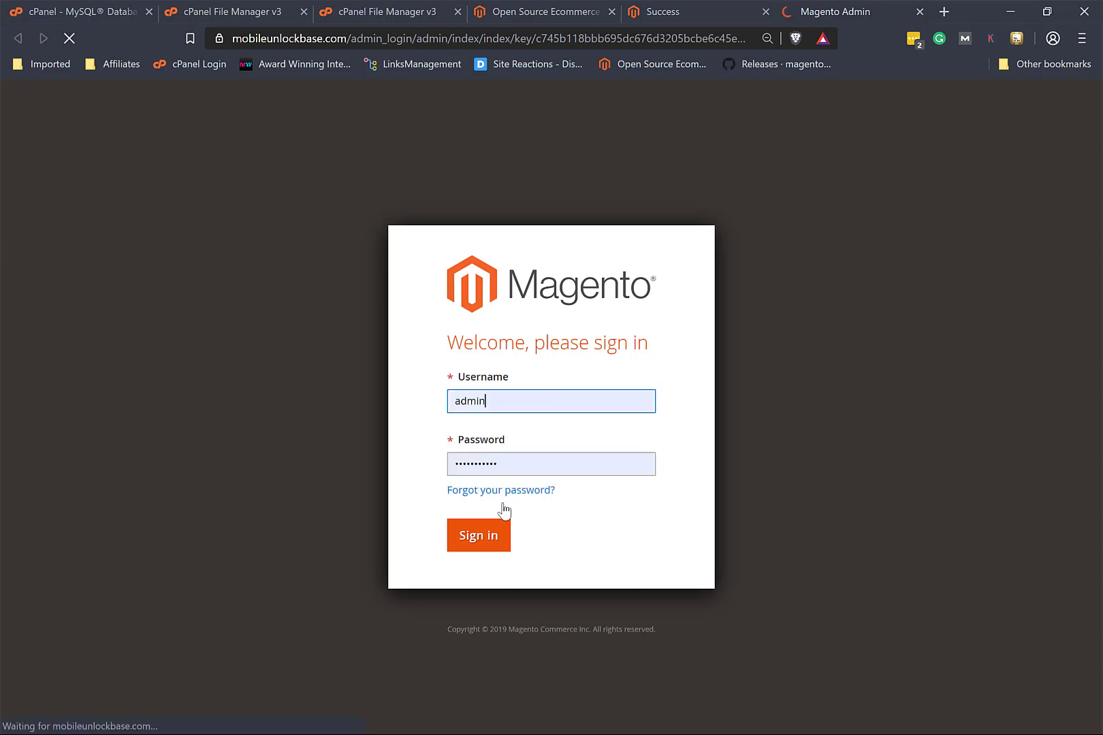
left_click(487, 546)
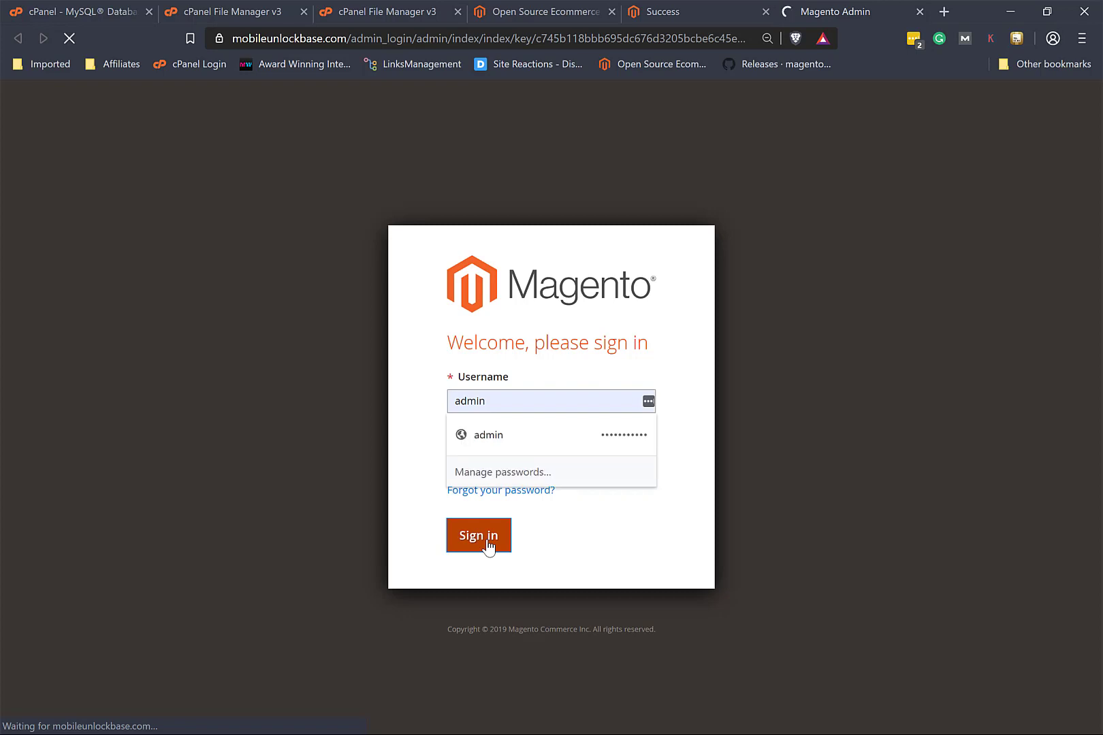
left_click(486, 542)
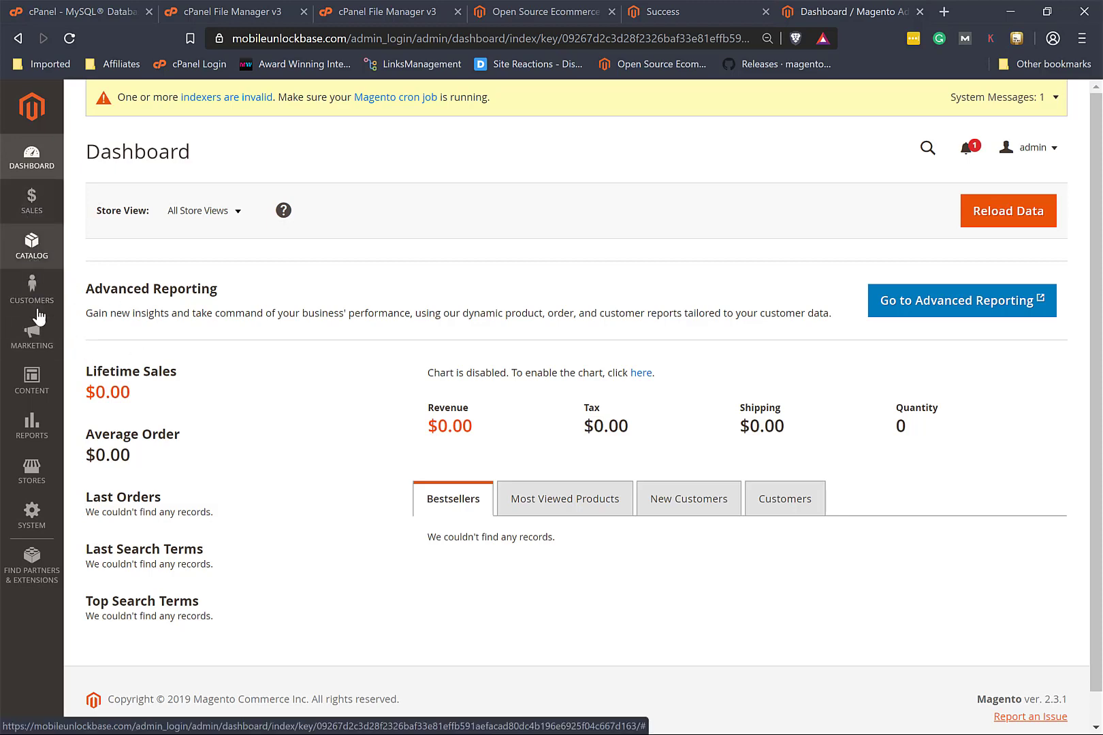
Step: Preview the Sales and Catalog menus, then open Customers showing All Customers, Now Online and Customer Groups
left_click(34, 206)
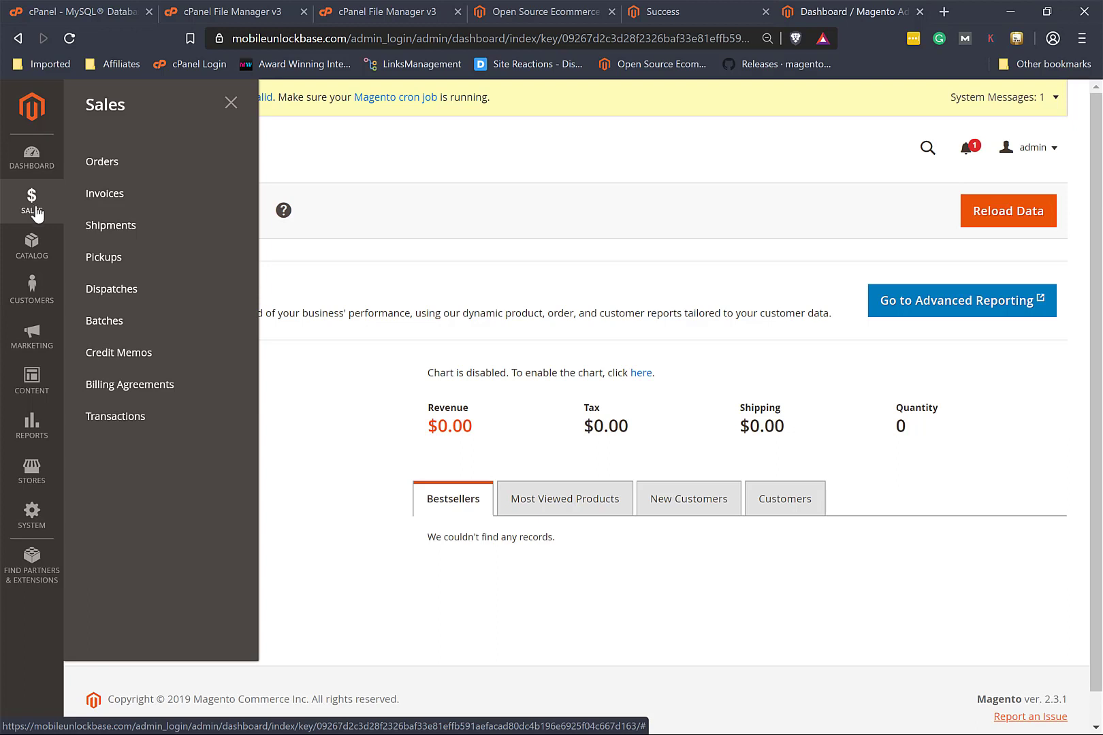
left_click(38, 262)
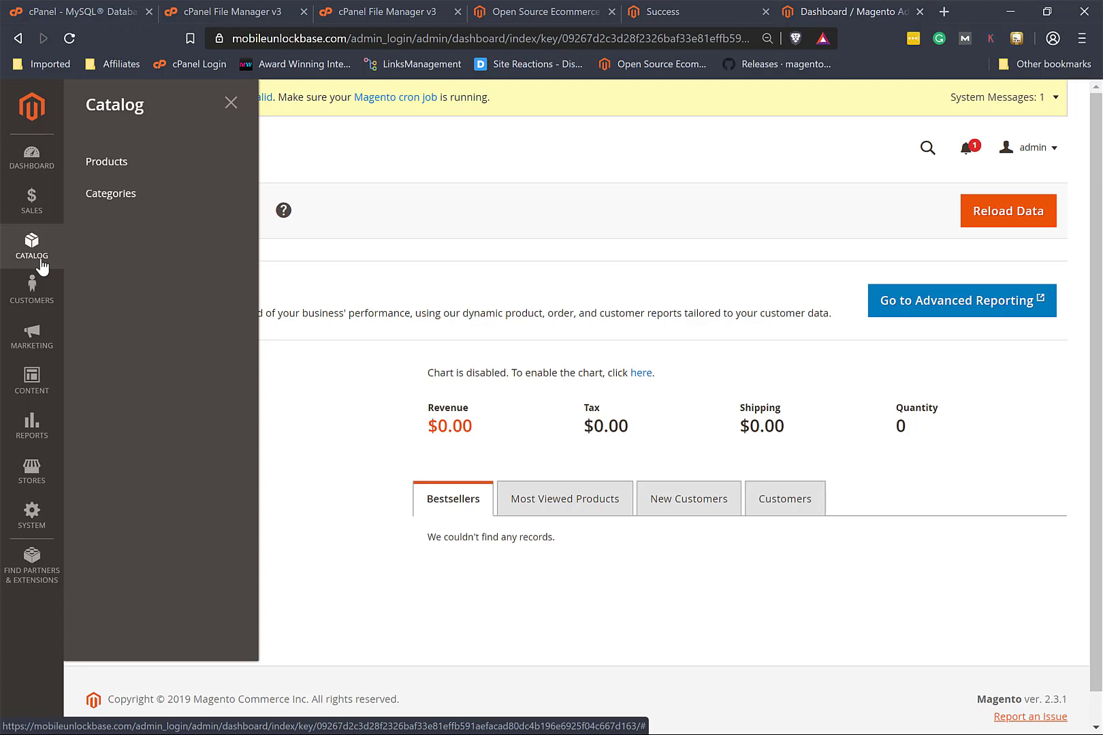
left_click(29, 294)
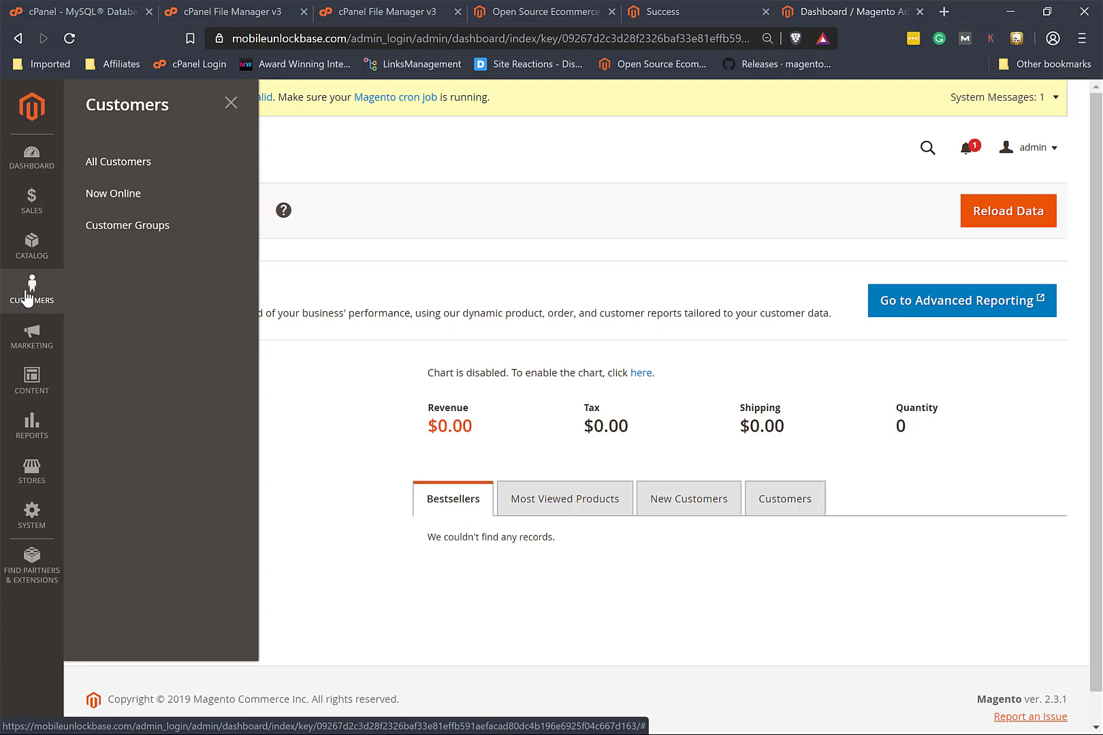
Step: Preview the Marketing menu, then open Content with Pages, Blocks, Widgets, Themes and Schedule
left_click(32, 332)
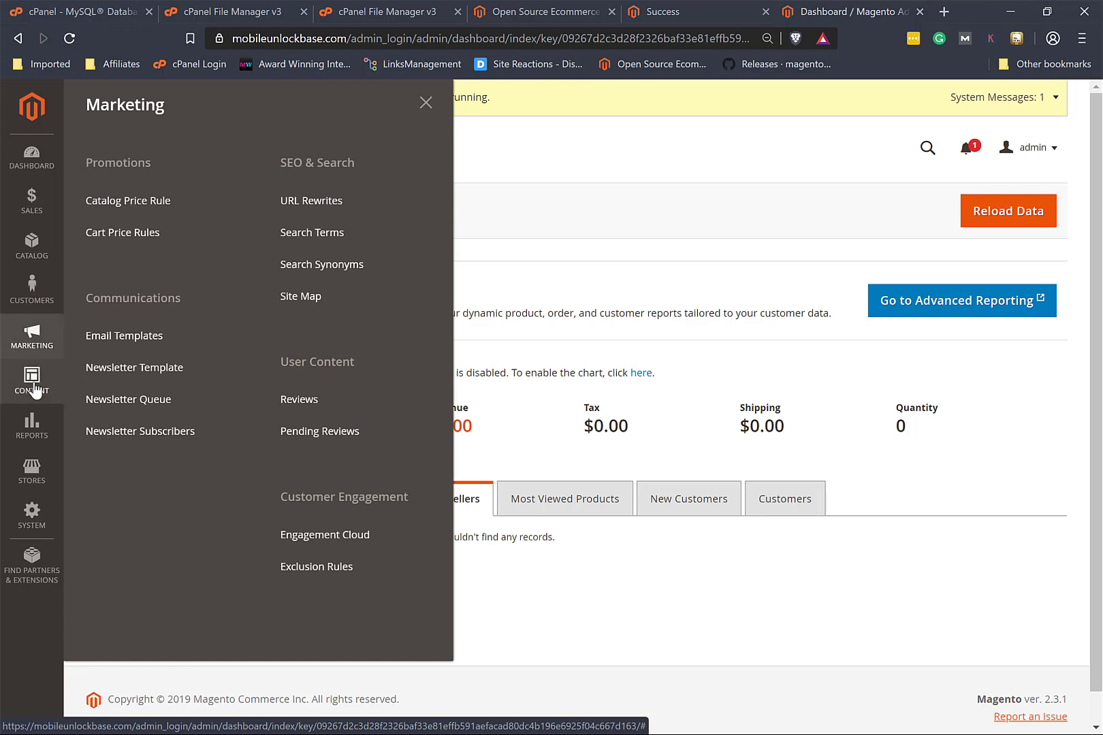
left_click(32, 381)
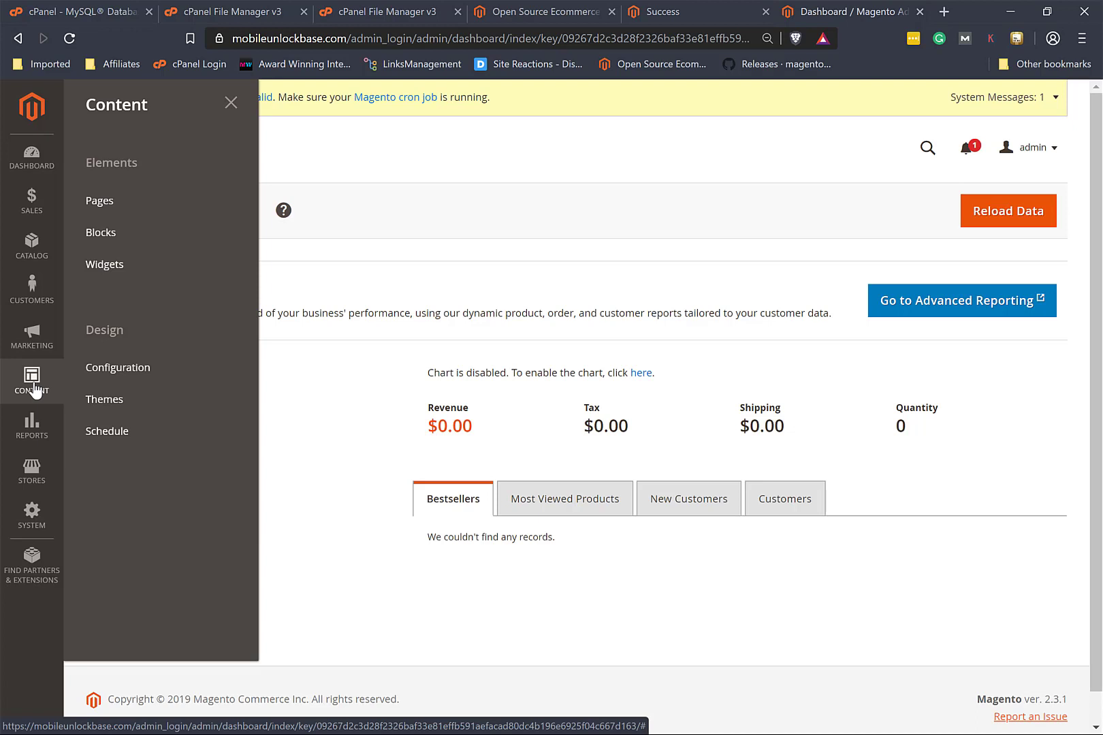
Step: Open the Themes grid (Magento/blank, Magento/luma), preview Stores and Reports, then open the System menu
left_click(123, 417)
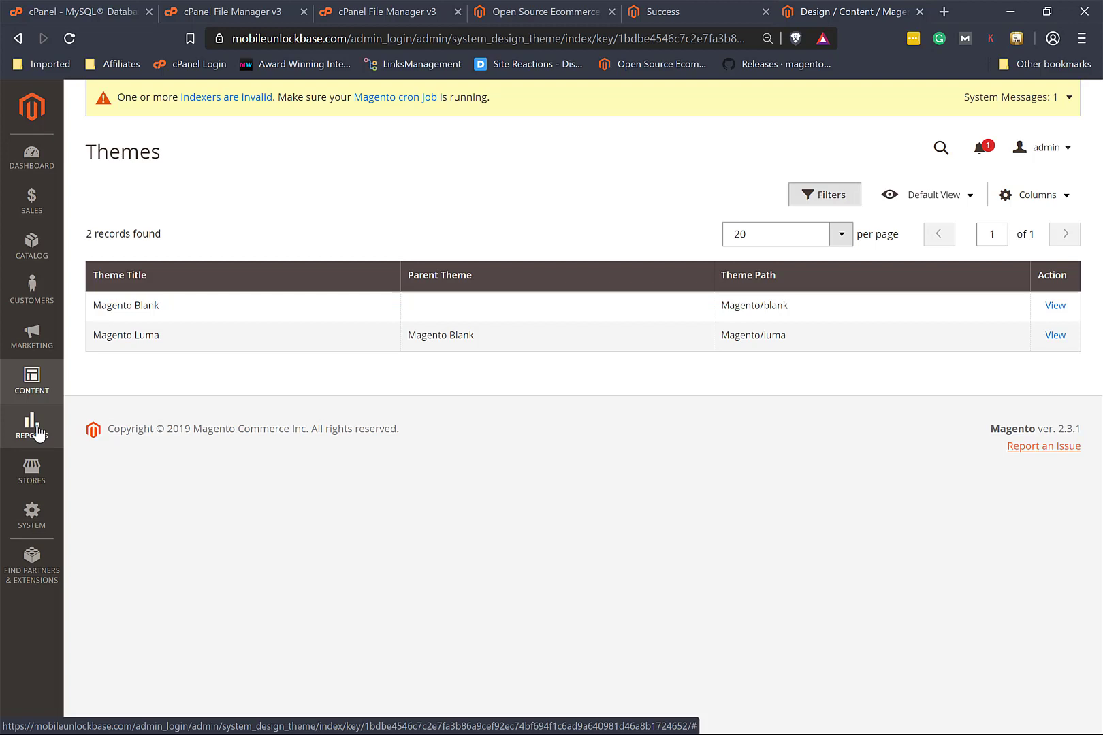
left_click(34, 477)
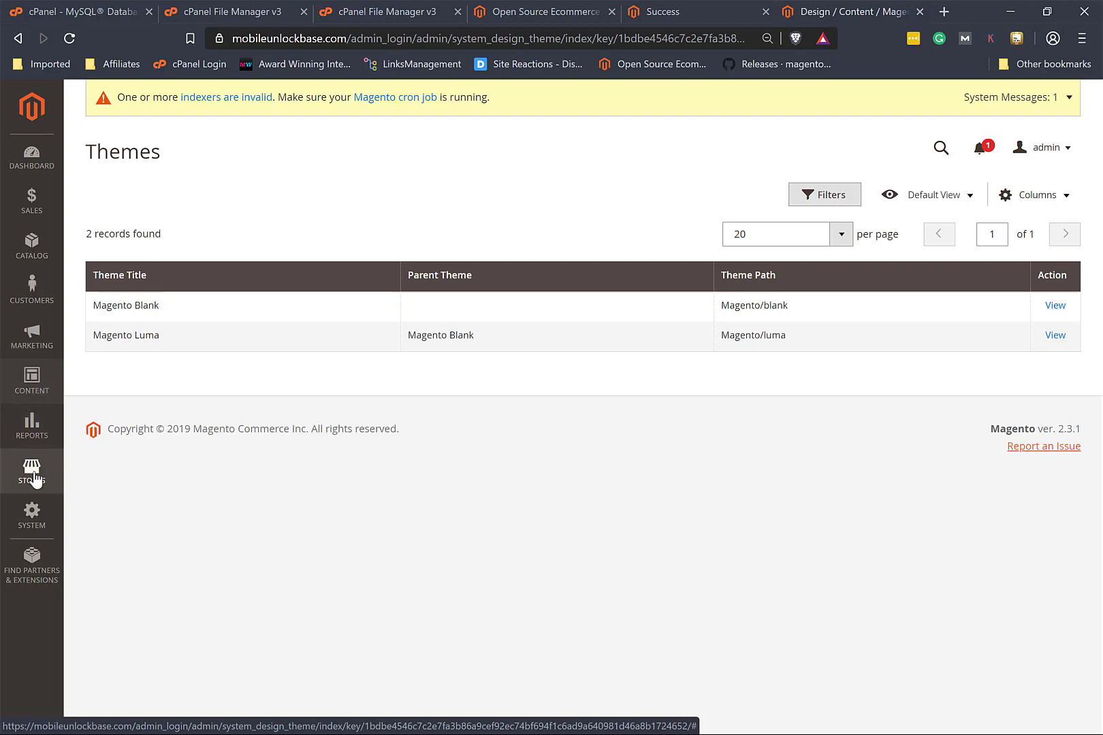
left_click(30, 430)
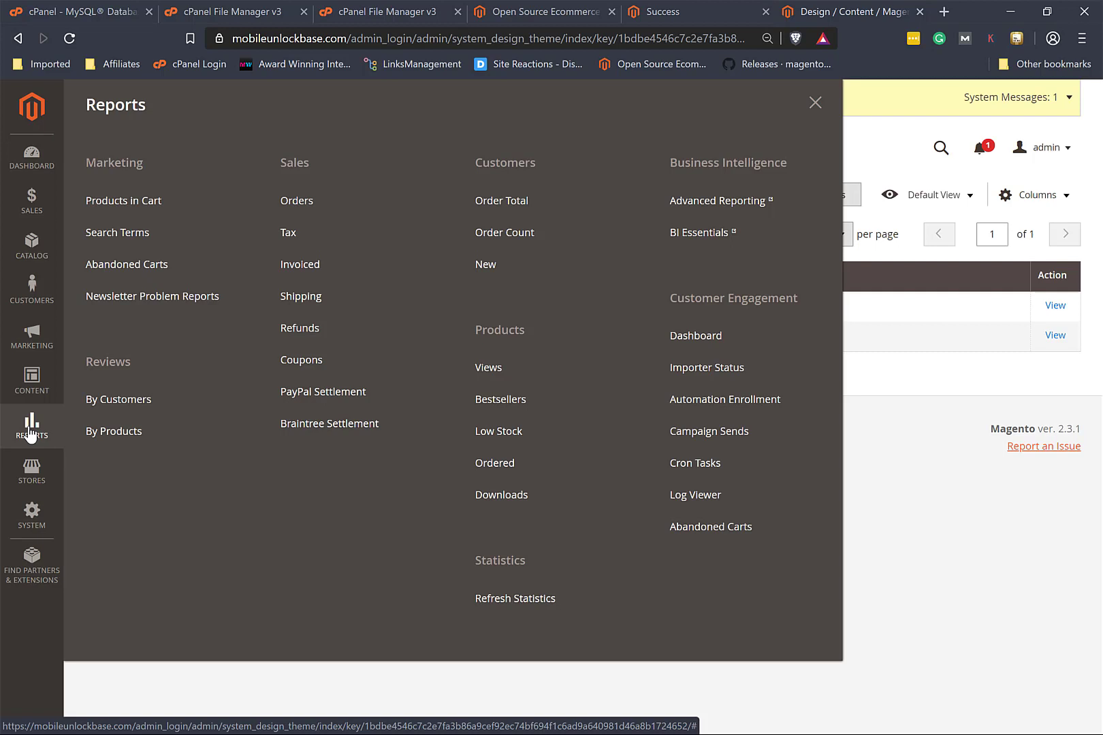
left_click(34, 512)
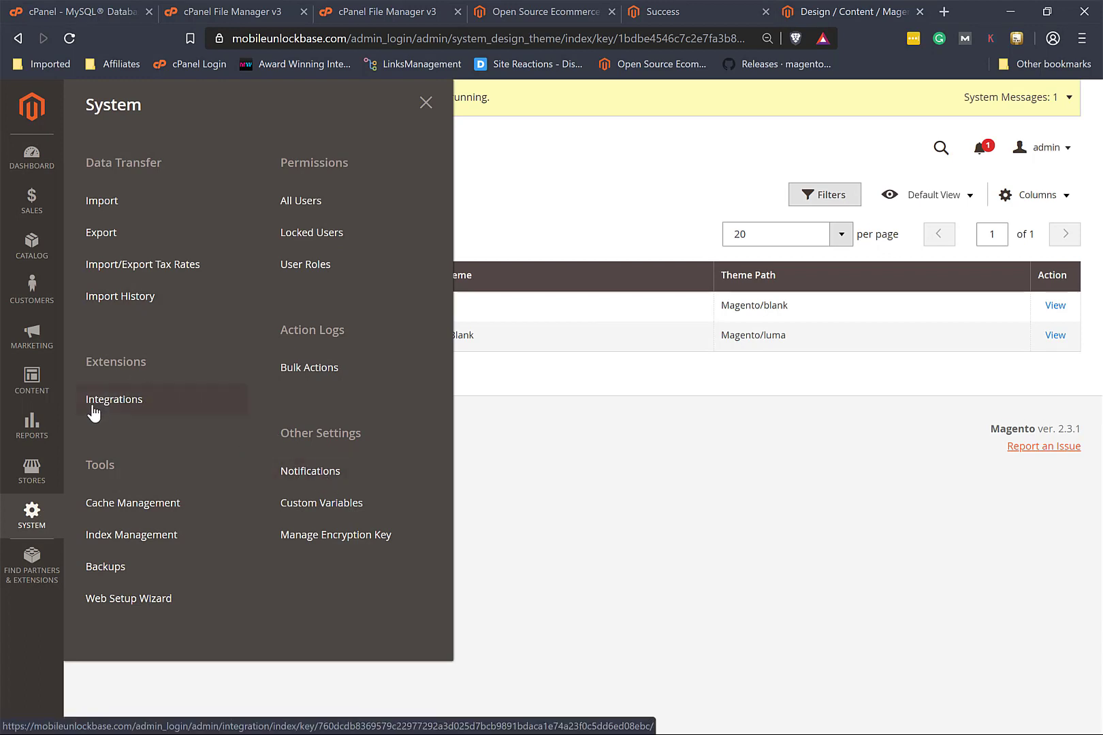
Step: Open the empty Integrations page, start a New Integration form, and leave it unsaved
left_click(115, 400)
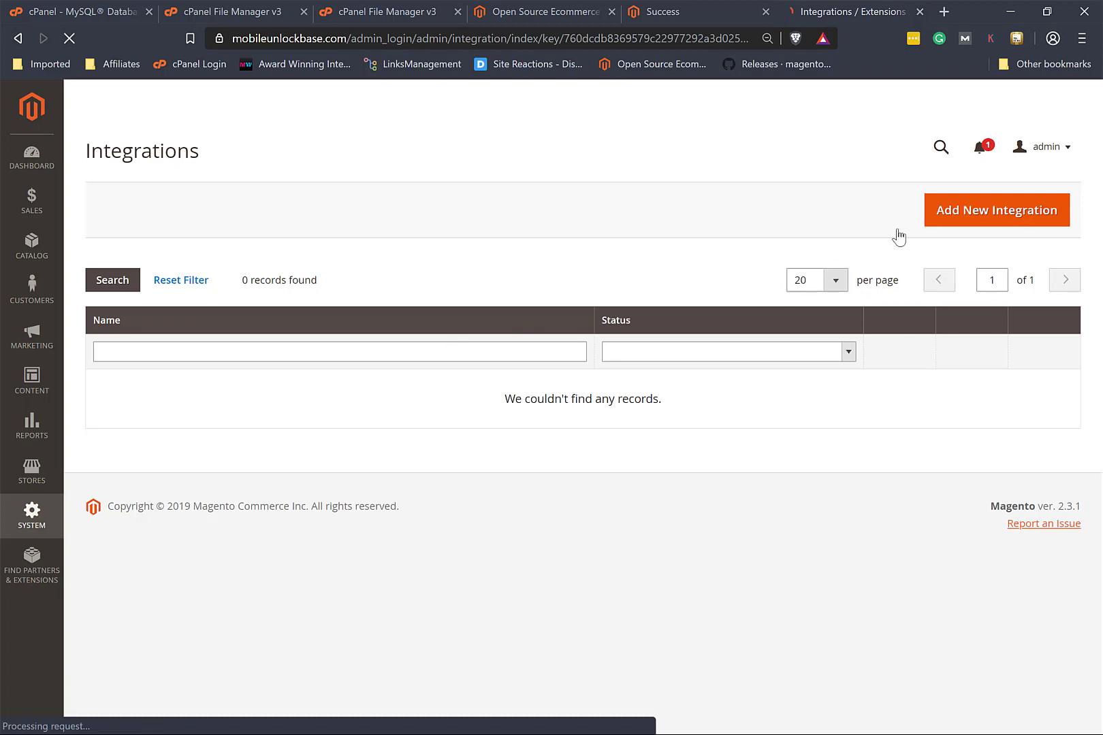
left_click(949, 224)
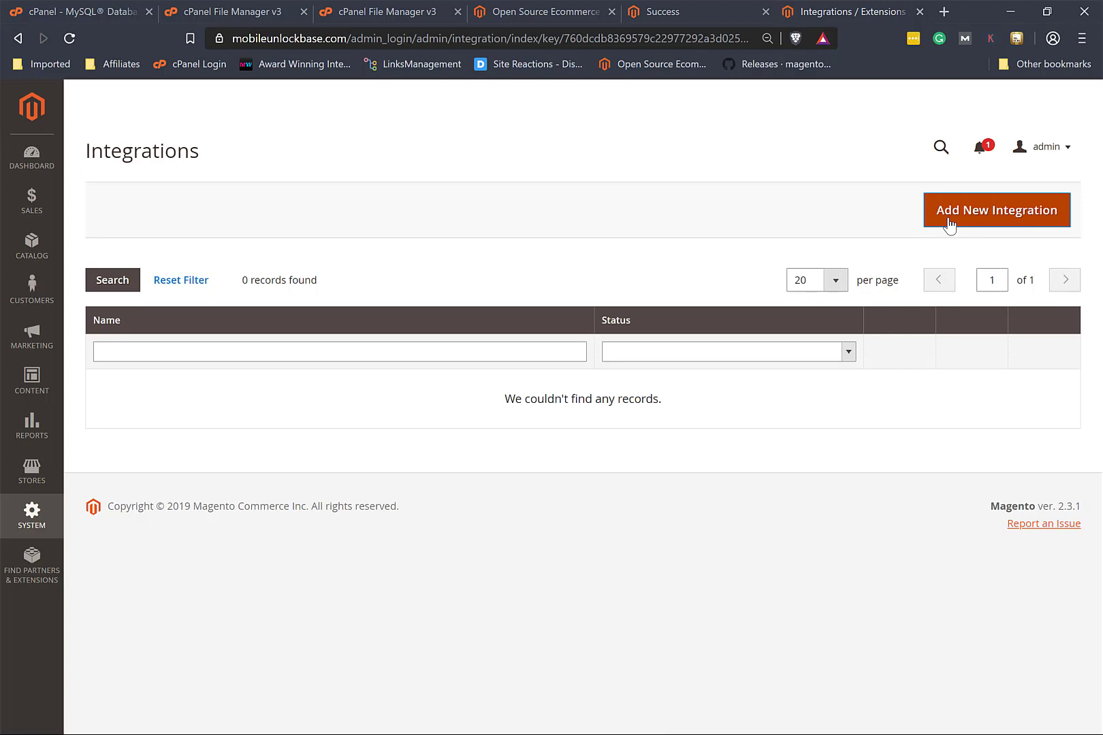
left_click(949, 225)
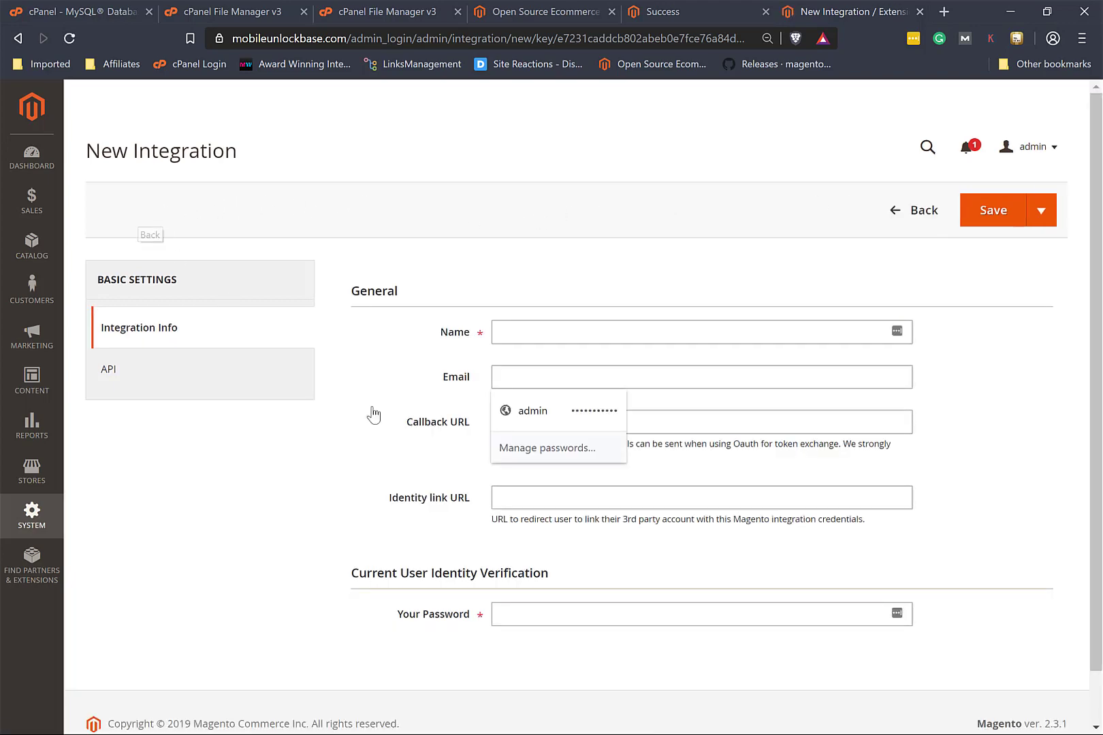
scroll(438, 591, "down", 1)
scroll(438, 591, "up", 1)
left_click(903, 216)
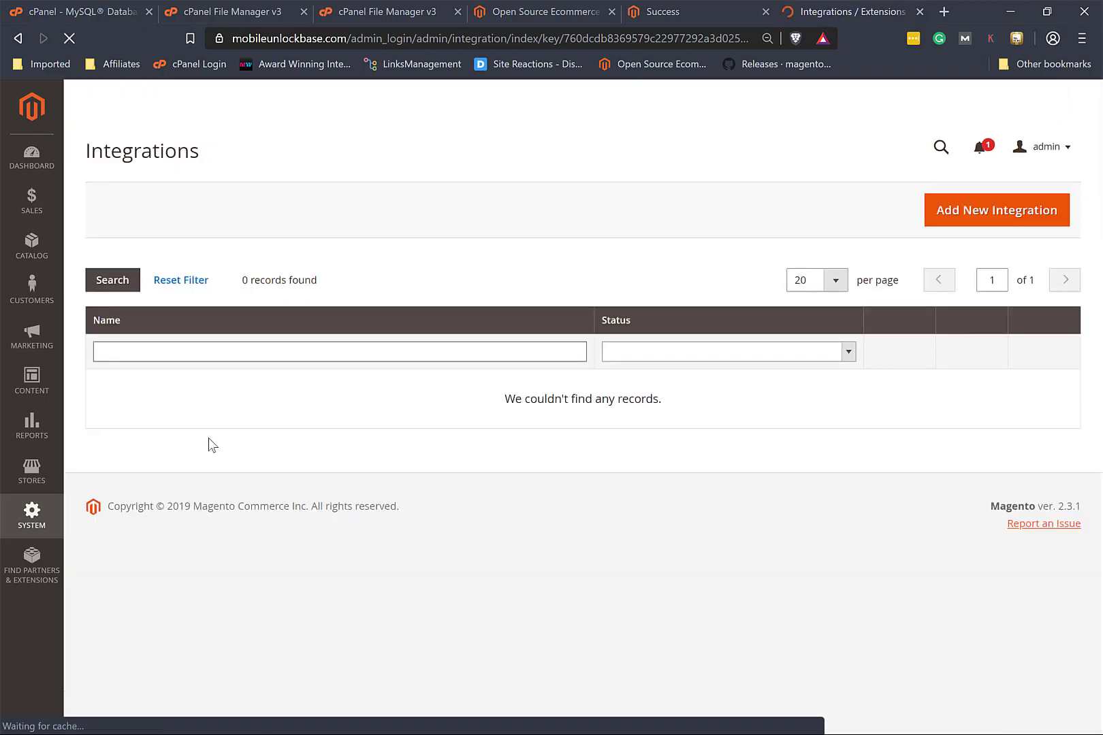
Step: Review Platinum Partners from Temando through DHL Shipping, then go to the public Magento Marketplace
left_click(33, 564)
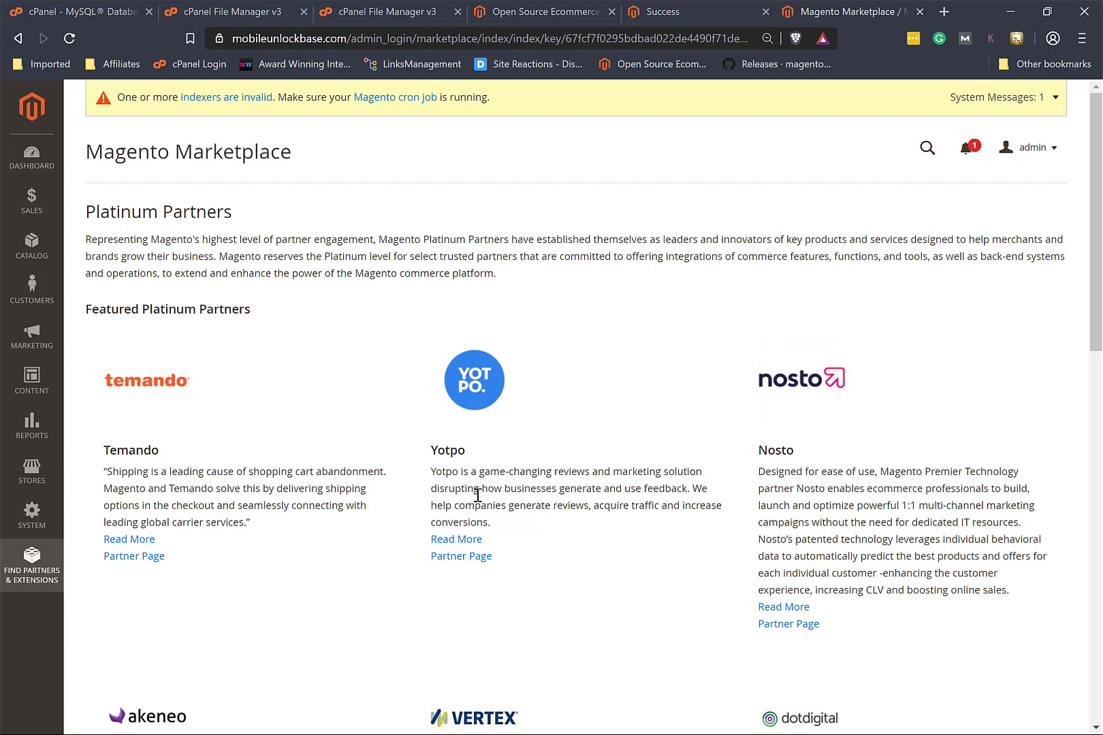
scroll(478, 496, "down", 5)
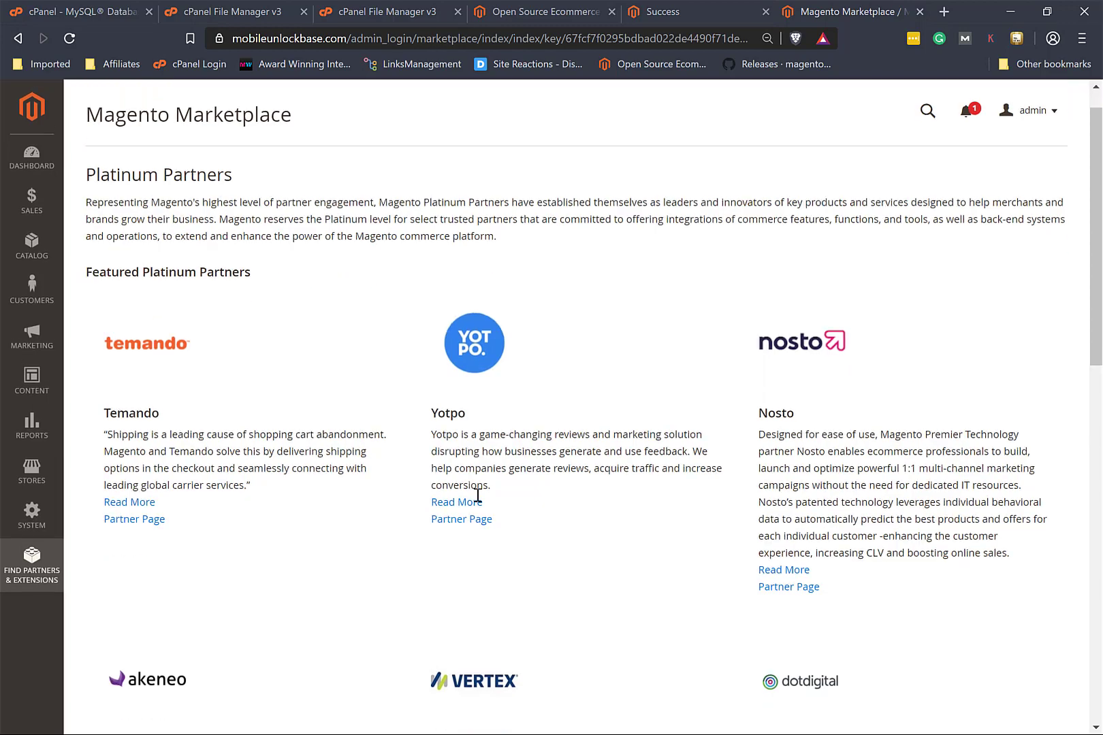
scroll(478, 489, "down", 6)
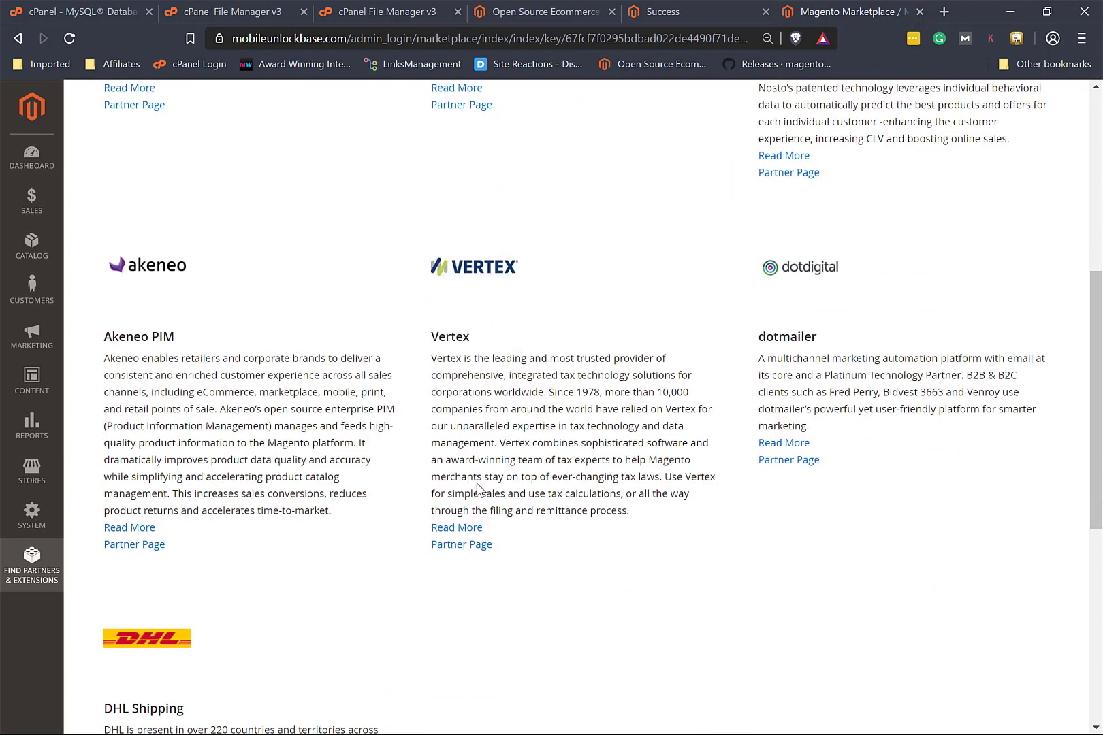
scroll(478, 490, "down", 1)
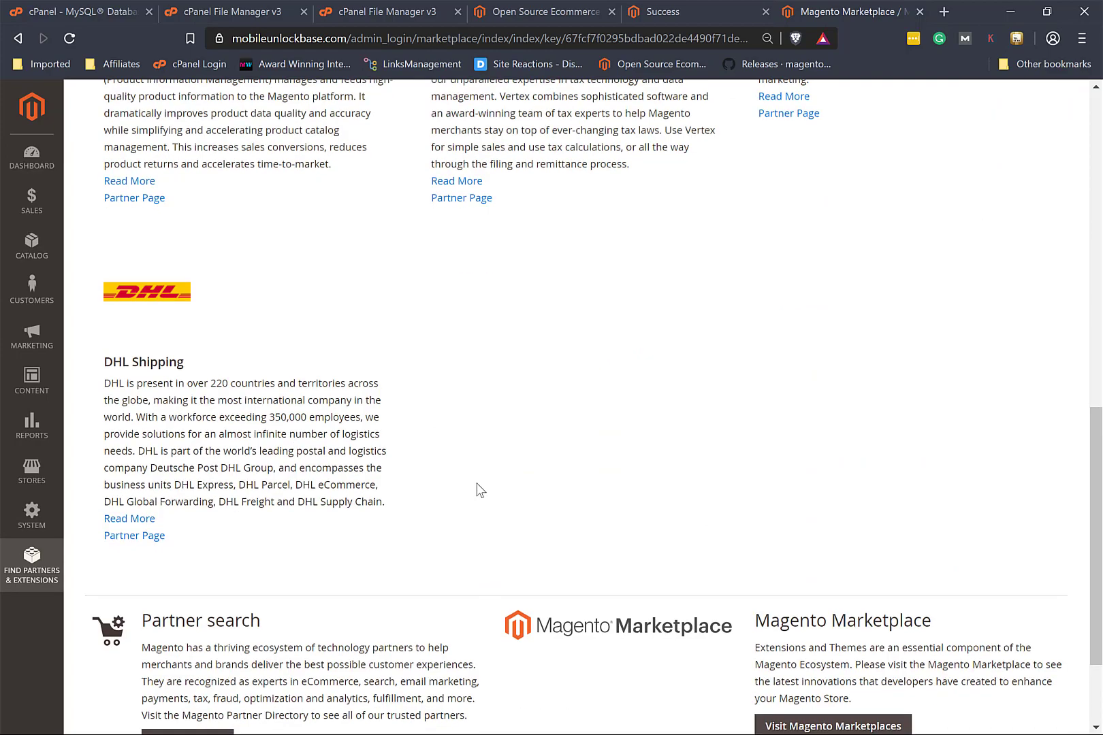
scroll(480, 490, "up", 6)
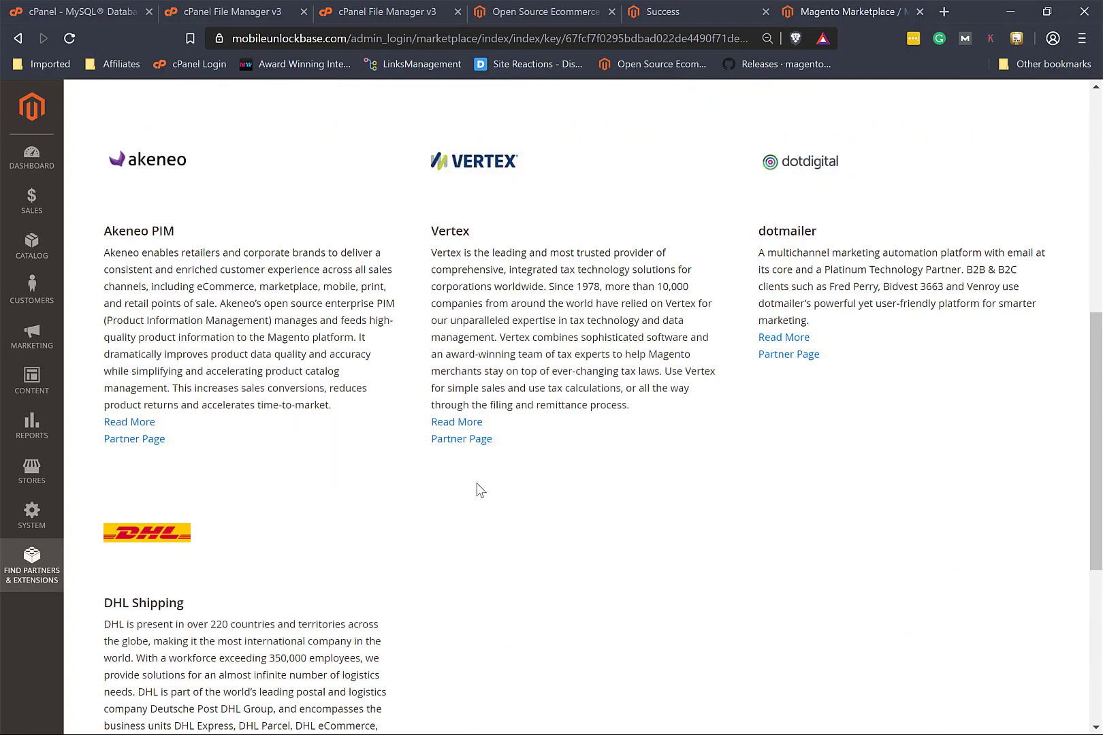
scroll(477, 489, "up", 5)
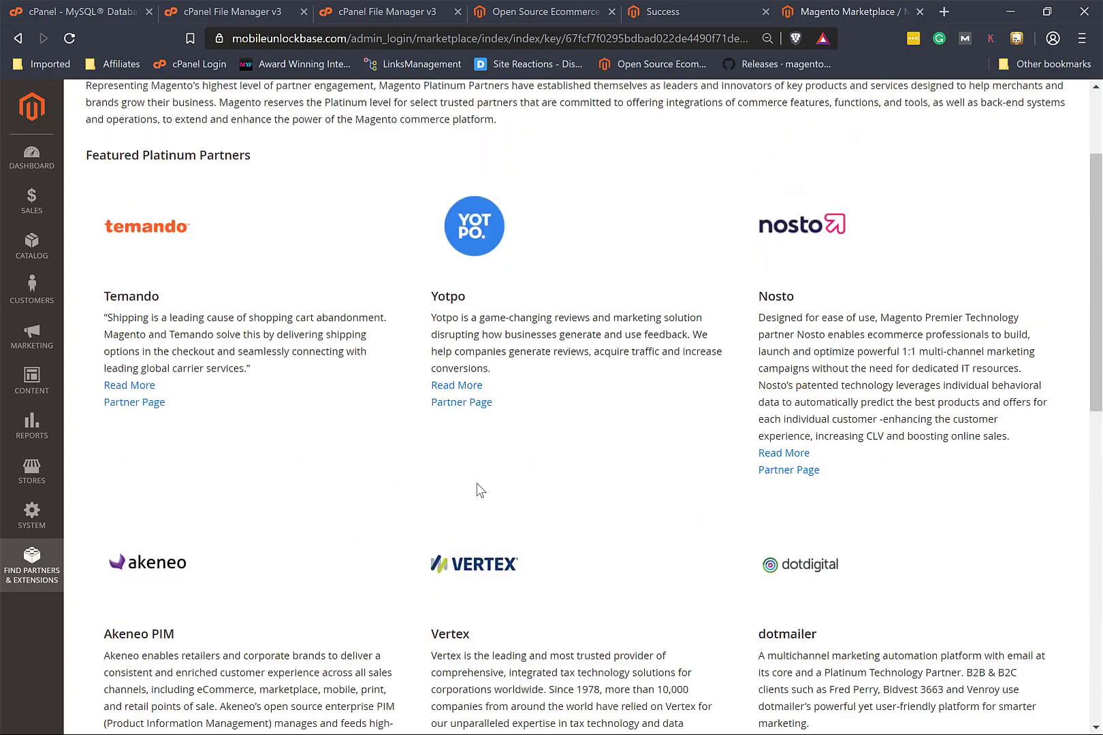
scroll(478, 490, "up", 1)
scroll(476, 489, "down", 12)
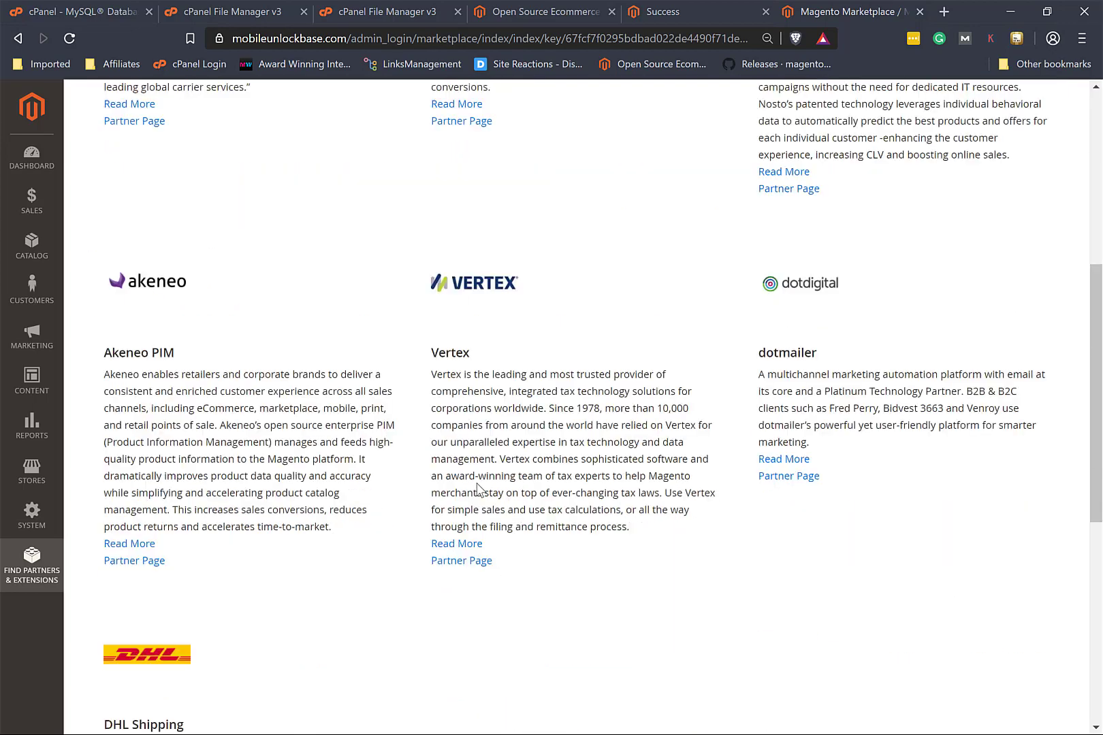
scroll(477, 489, "down", 3)
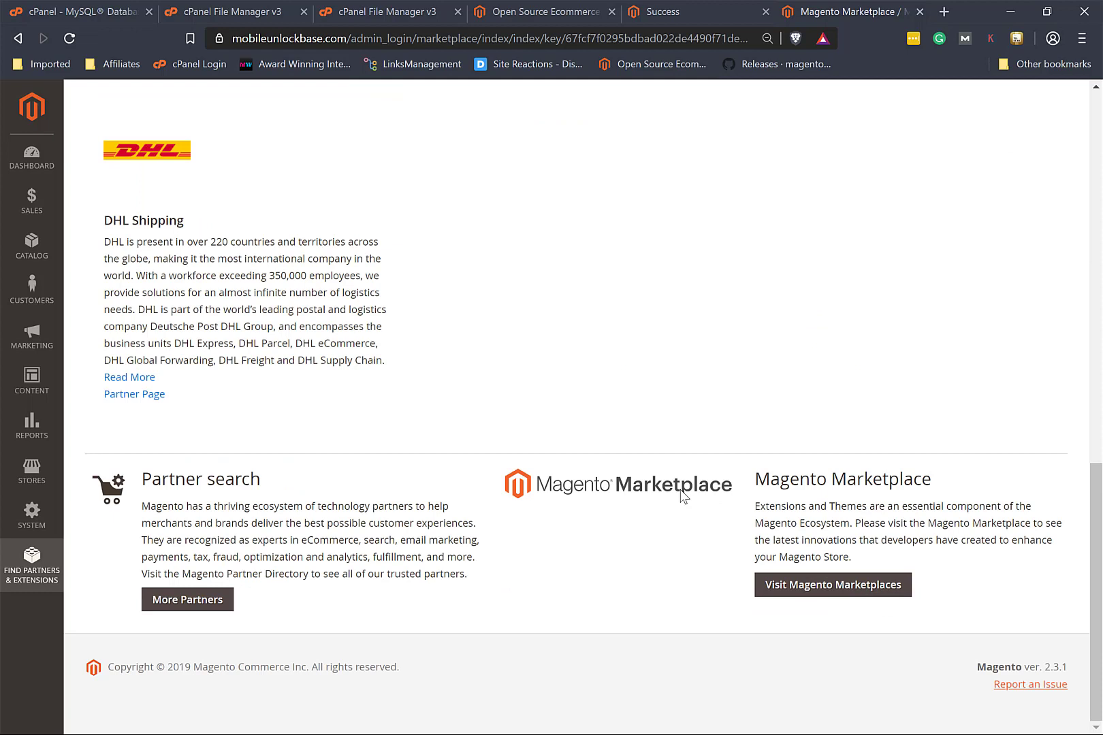
left_click(855, 591)
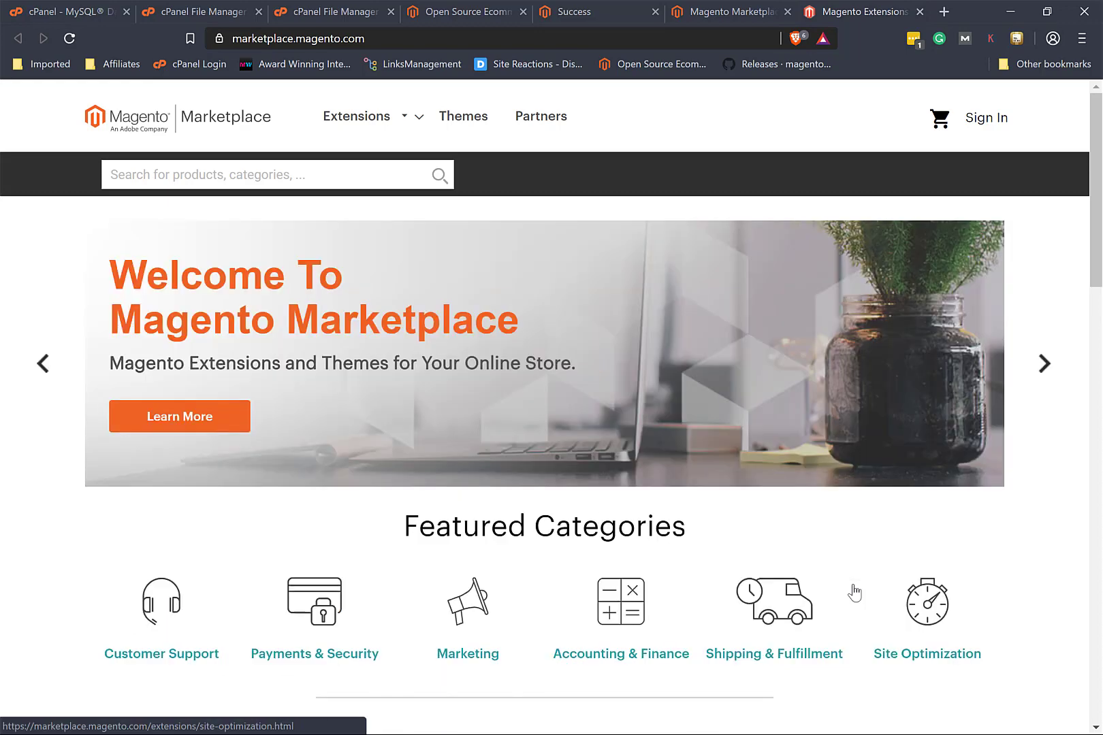
Step: Scroll the marketplace home page to Most Popular and open the full extensions listing
scroll(855, 592, "down", 7)
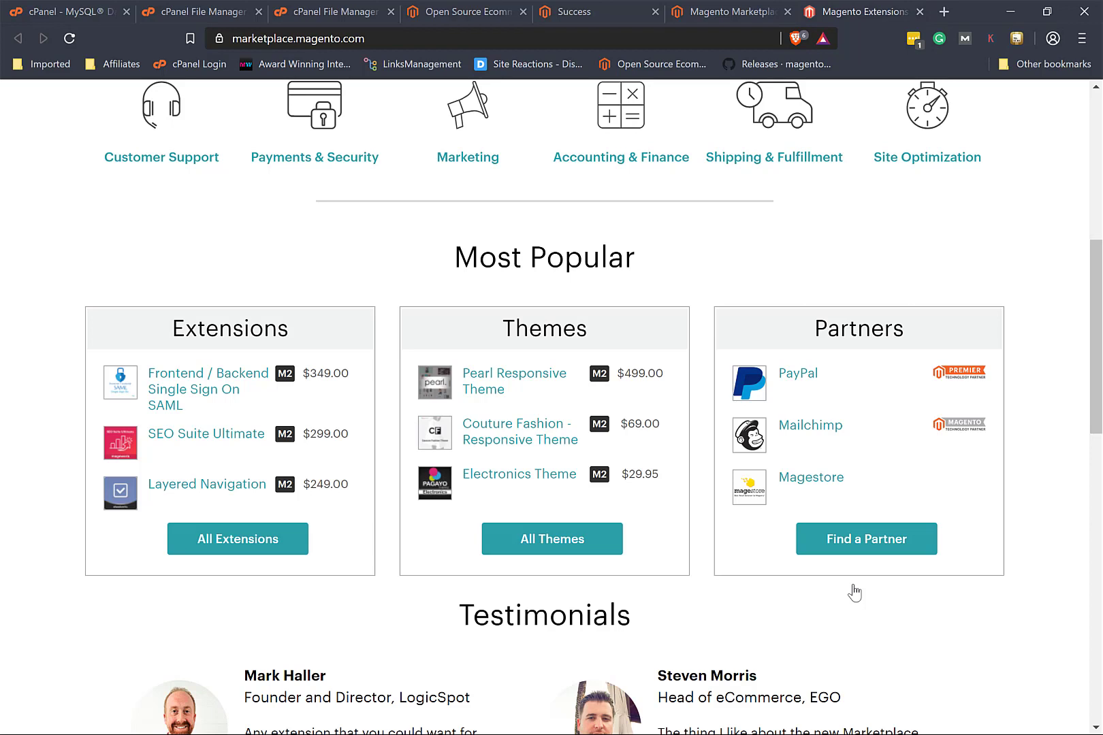
left_click(238, 541)
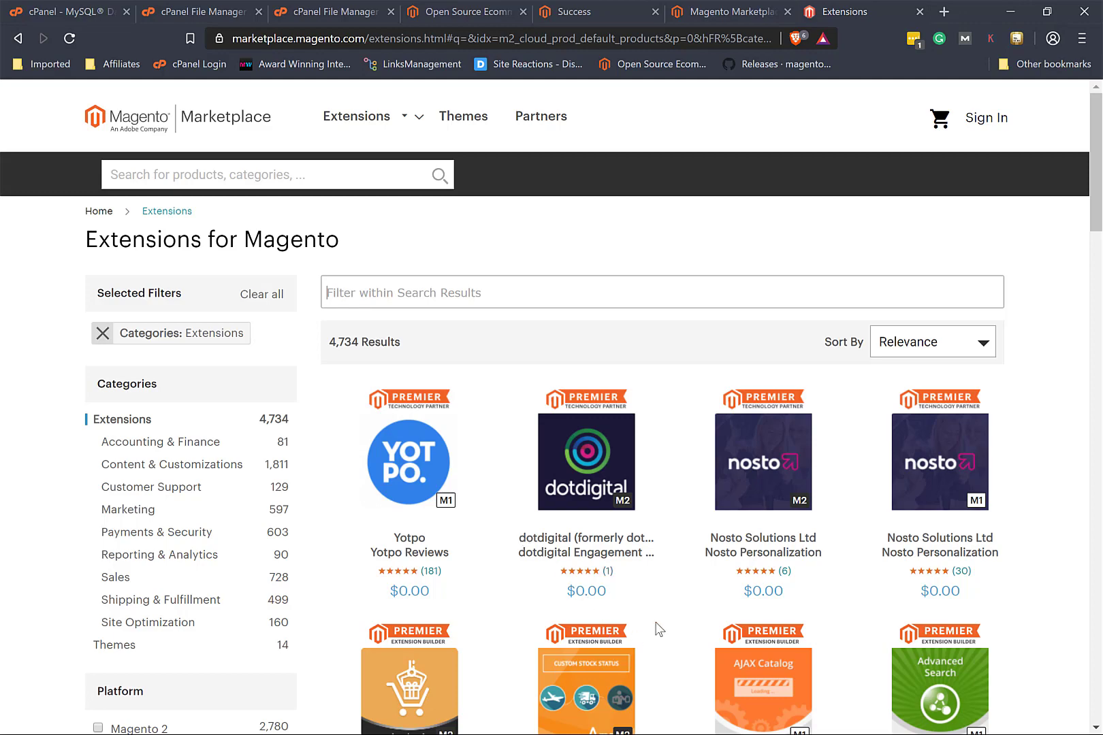
Step: Browse the 4,734 Extensions for Magento results, led by Aheadworks and Amasty extensions
scroll(677, 623, "down", 3)
scroll(677, 623, "down", 5)
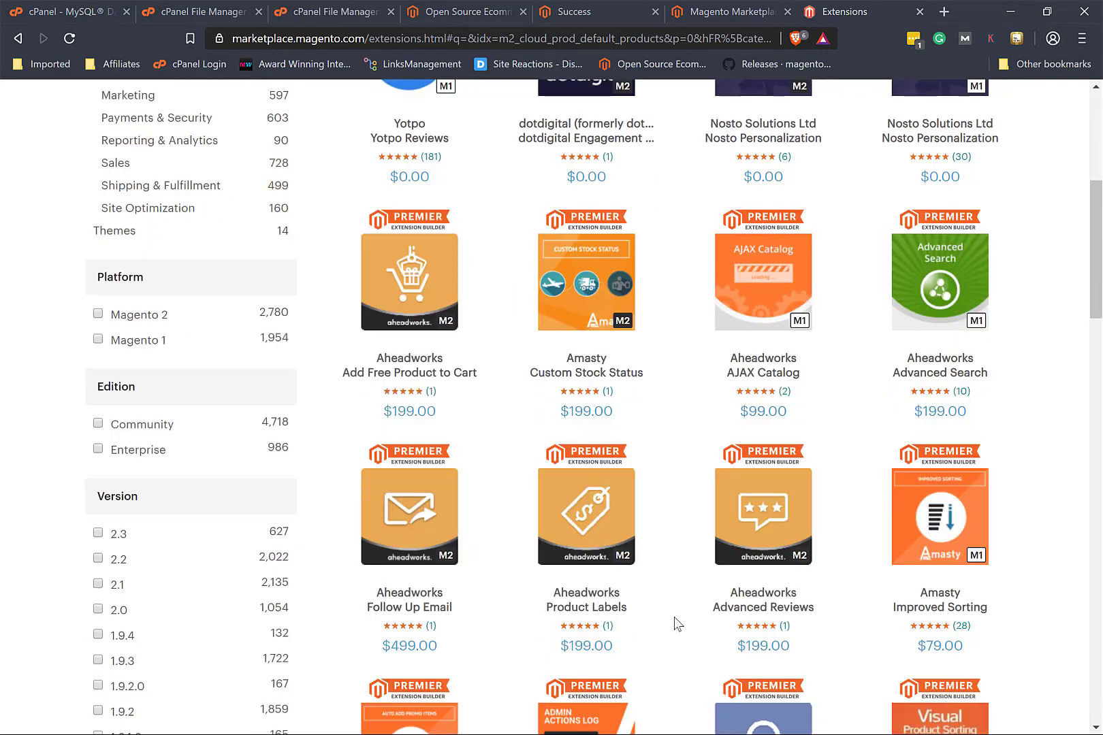
scroll(676, 623, "down", 10)
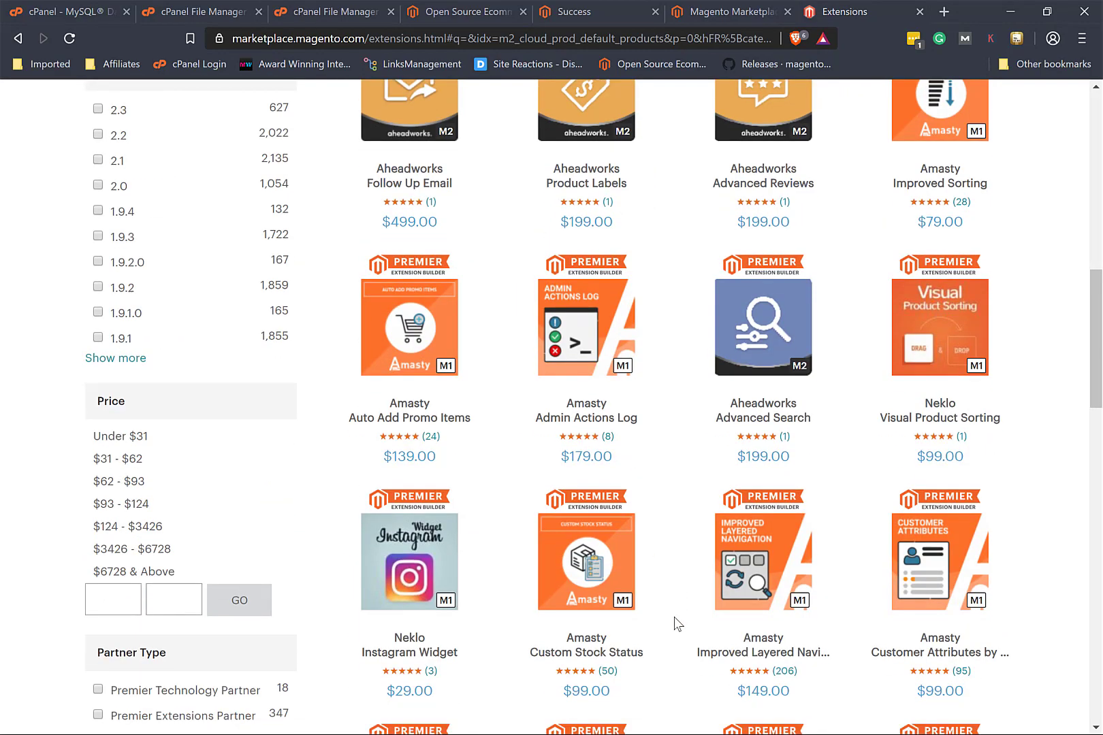
scroll(677, 623, "down", 5)
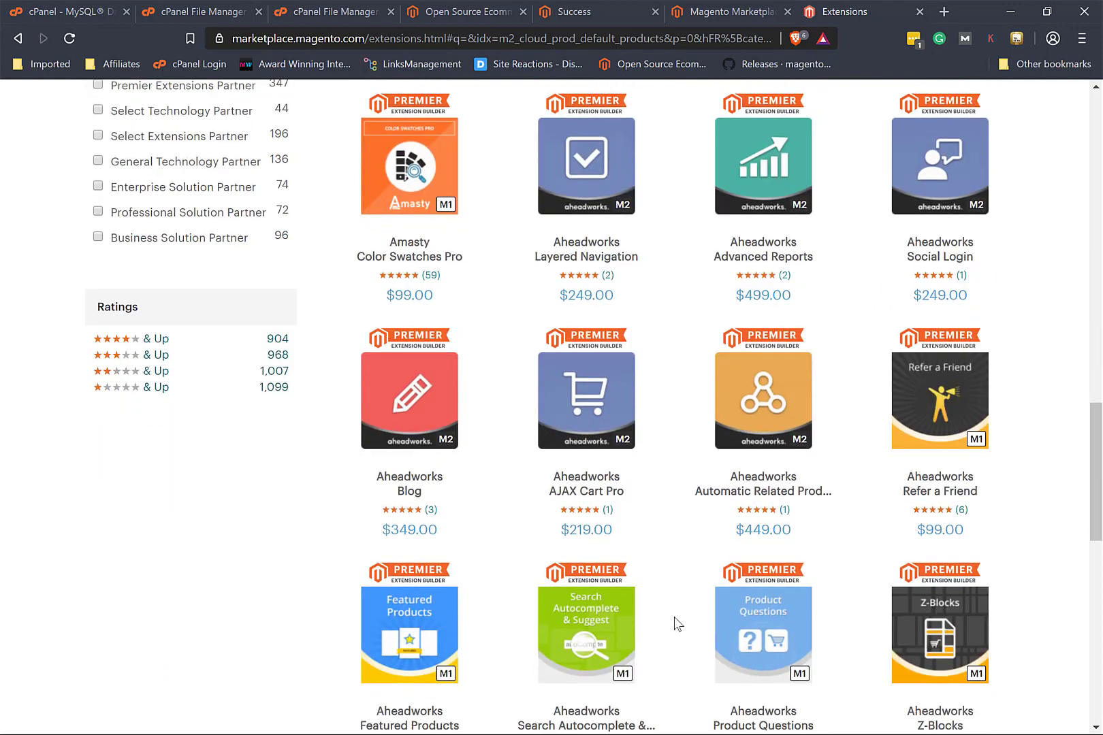
scroll(676, 623, "down", 4)
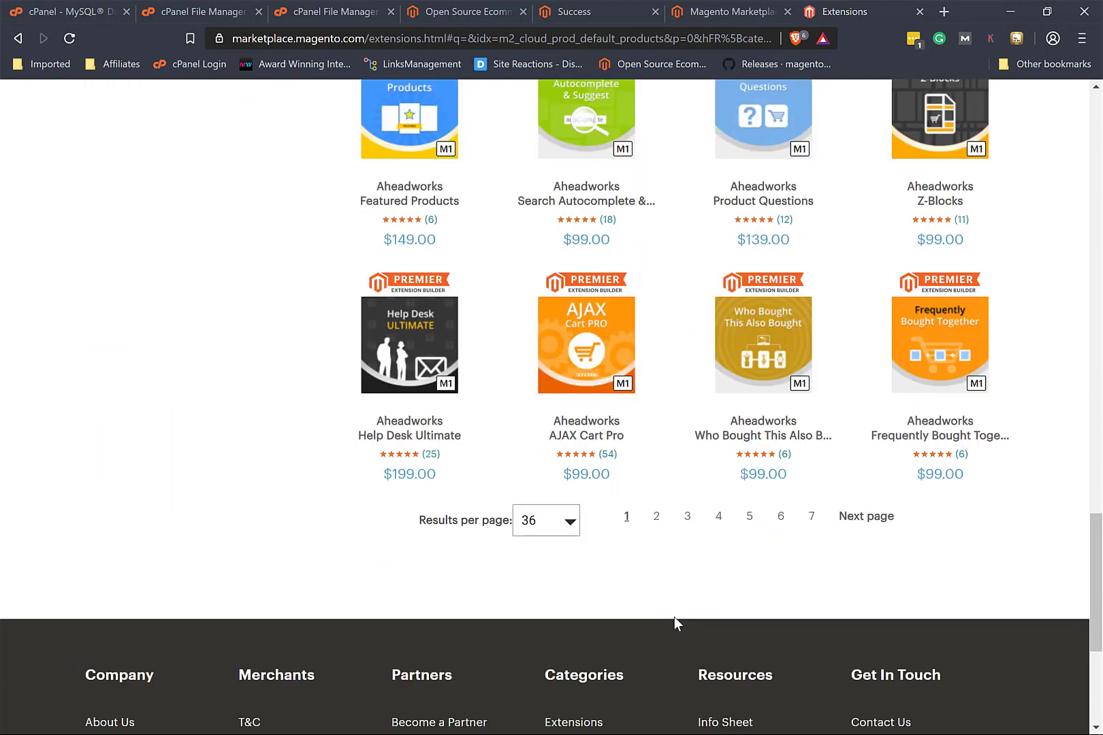
scroll(885, 510, "up", 3)
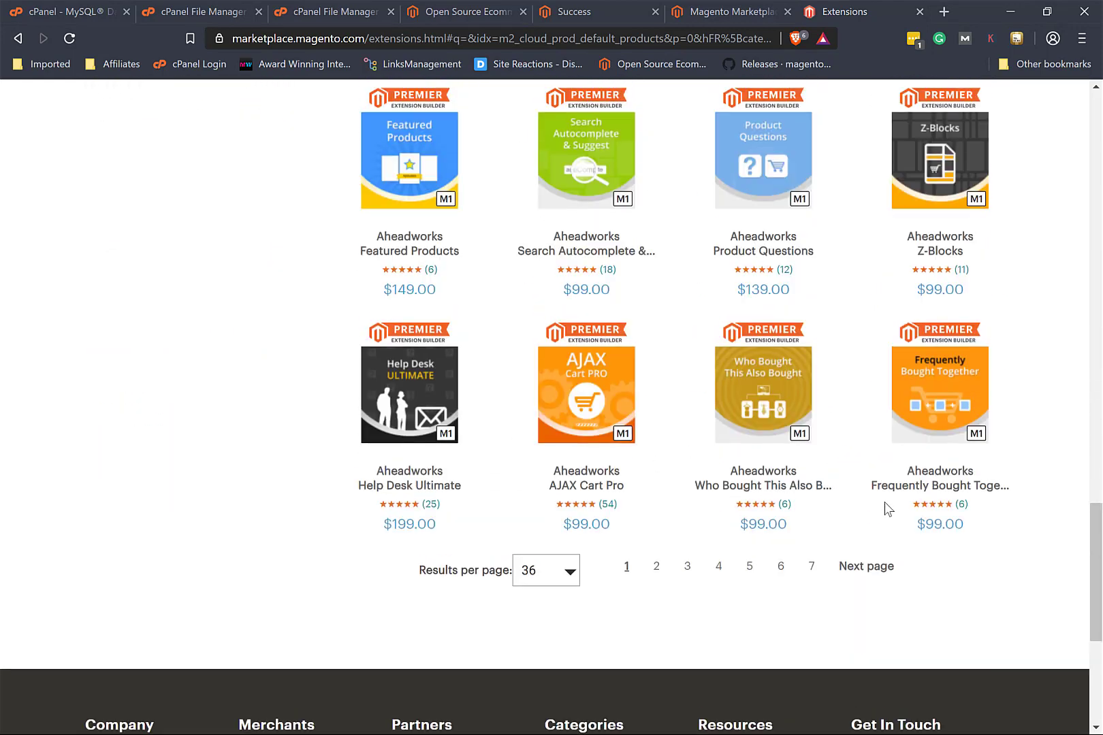
scroll(884, 502, "up", 3)
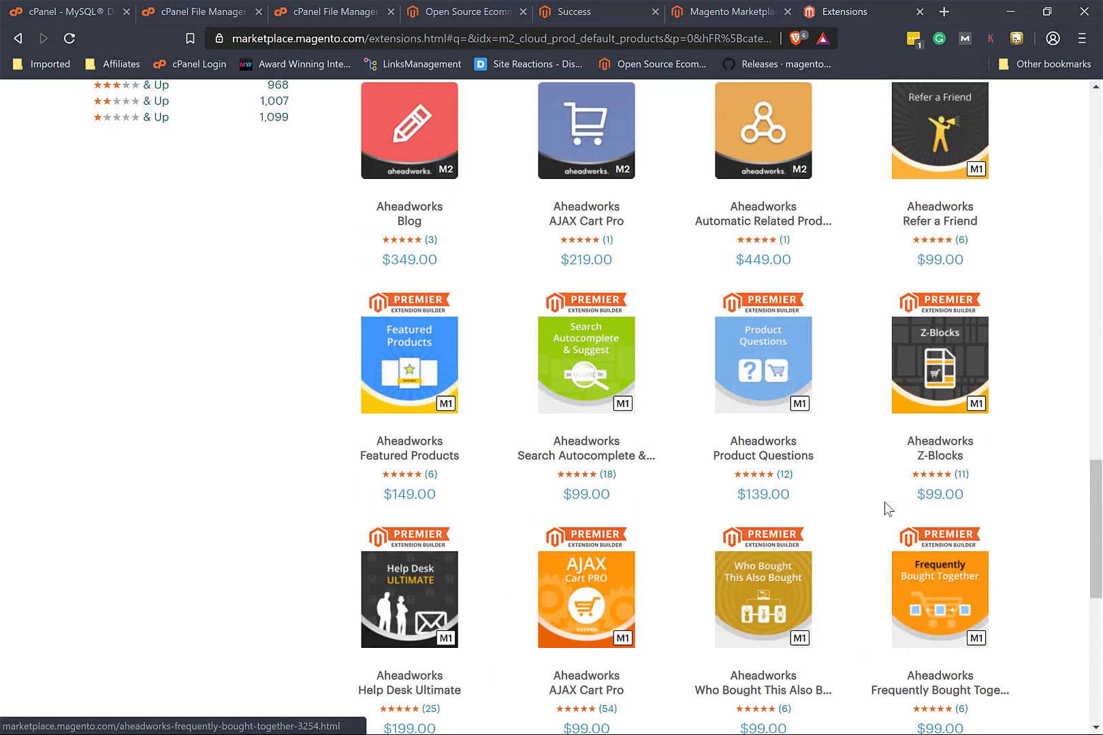